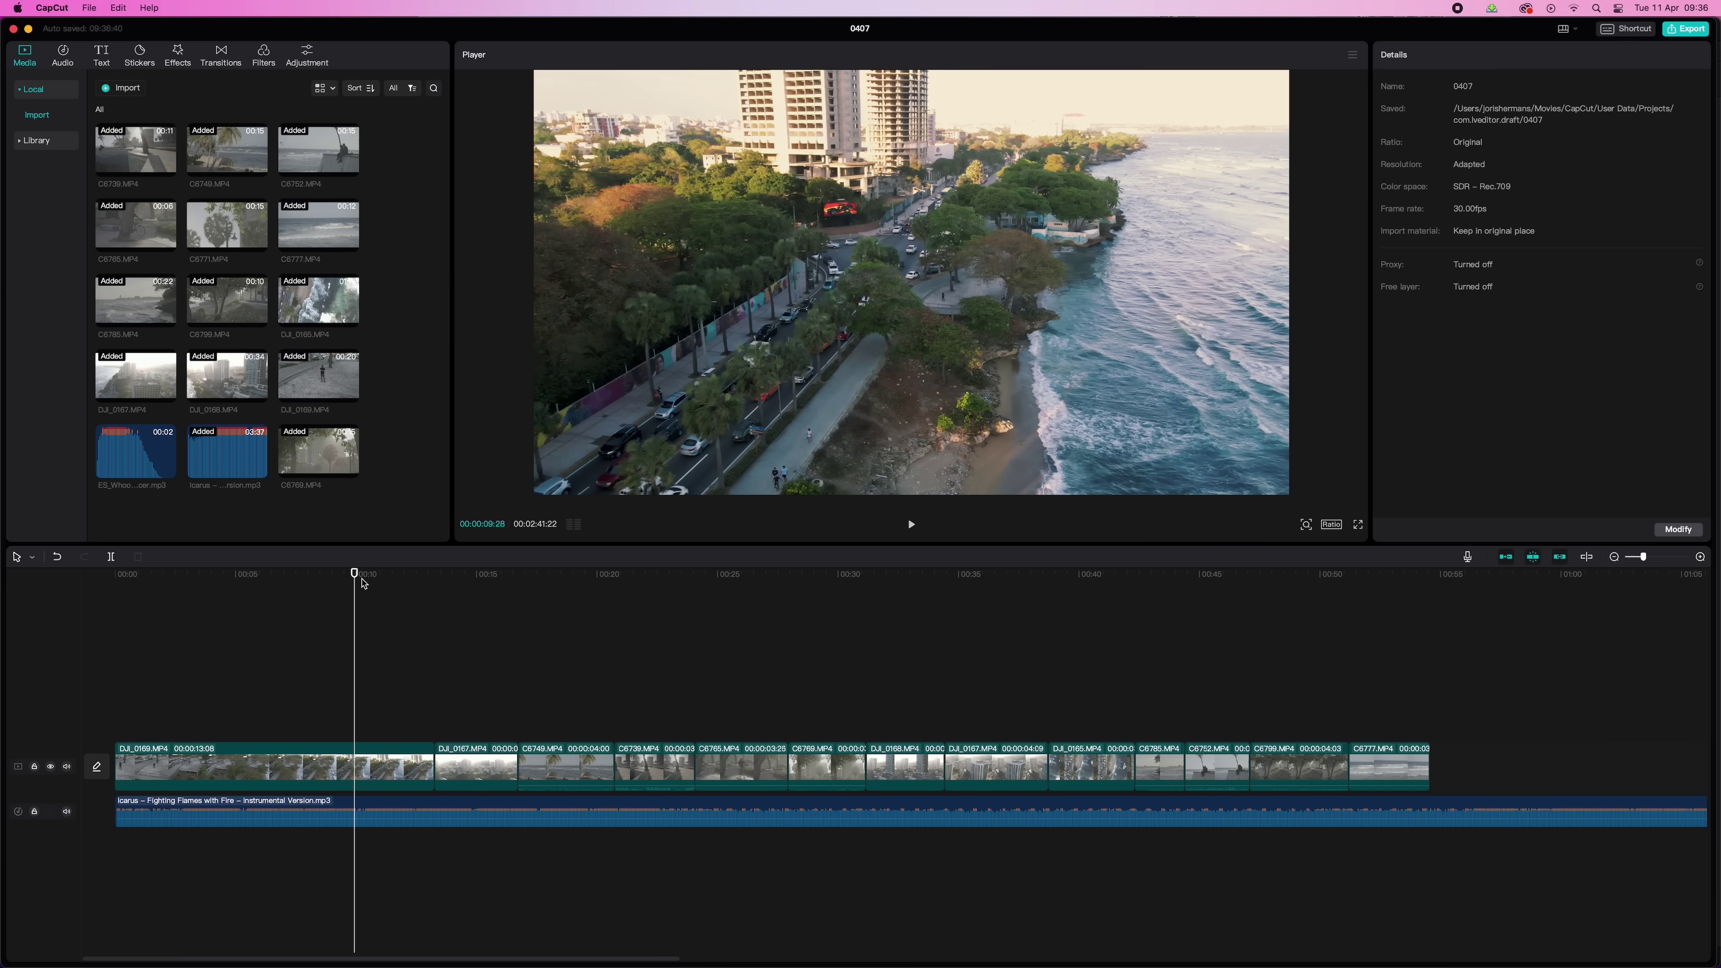
Try moving C6749 before DJI_0167, undo it, and select the first clip DJI_0169
left_click_drag(364, 581, 388, 615)
left_click_drag(569, 770, 449, 888)
key("super+z")
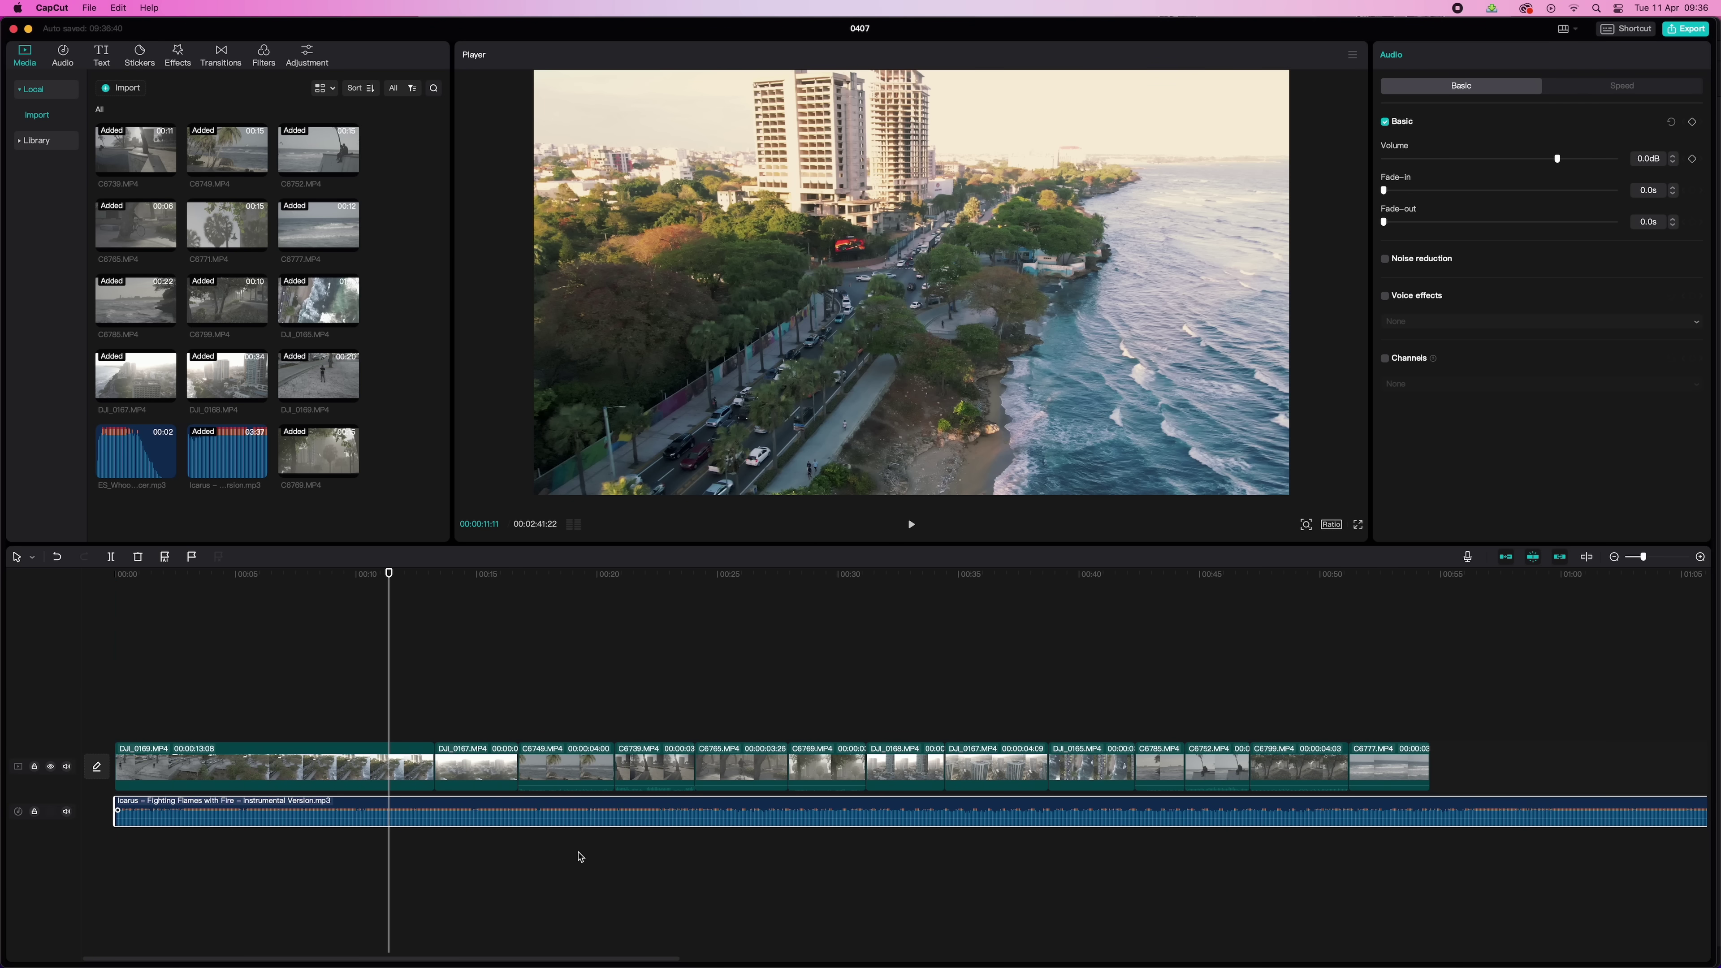
left_click(400, 766)
left_click_drag(388, 573, 265, 578)
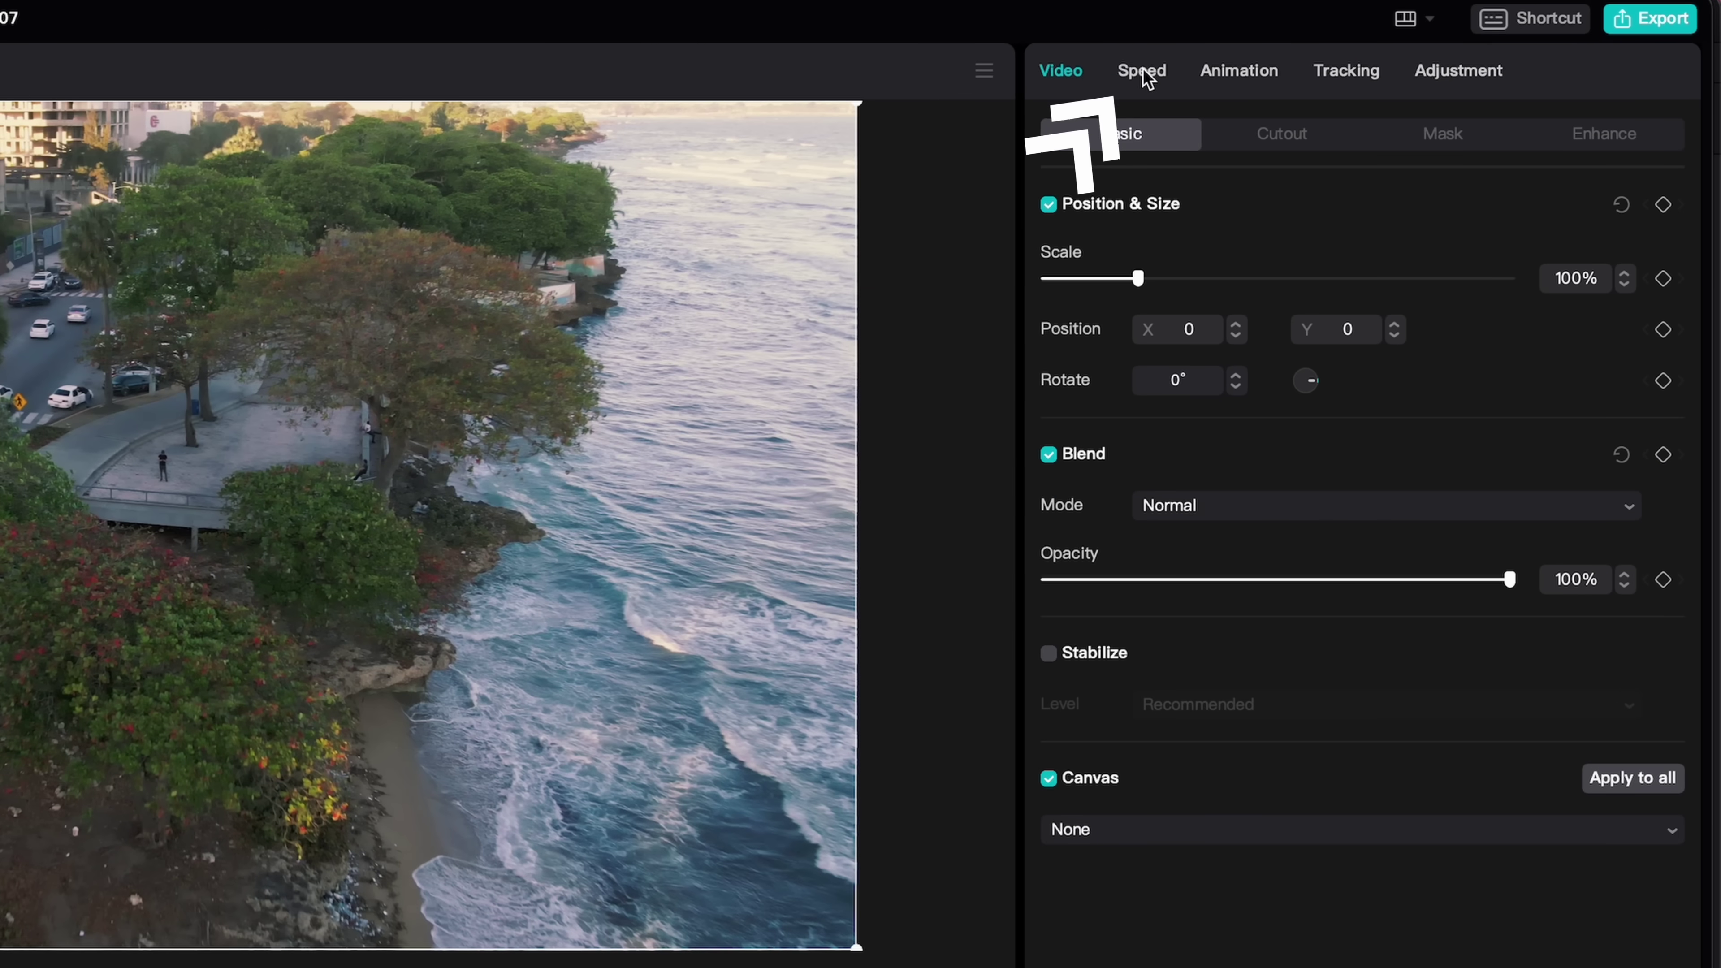
Apply the Customized speed curve to DJI_0169, keeping 1.0x, and enlarge the speed graph
left_click(1143, 73)
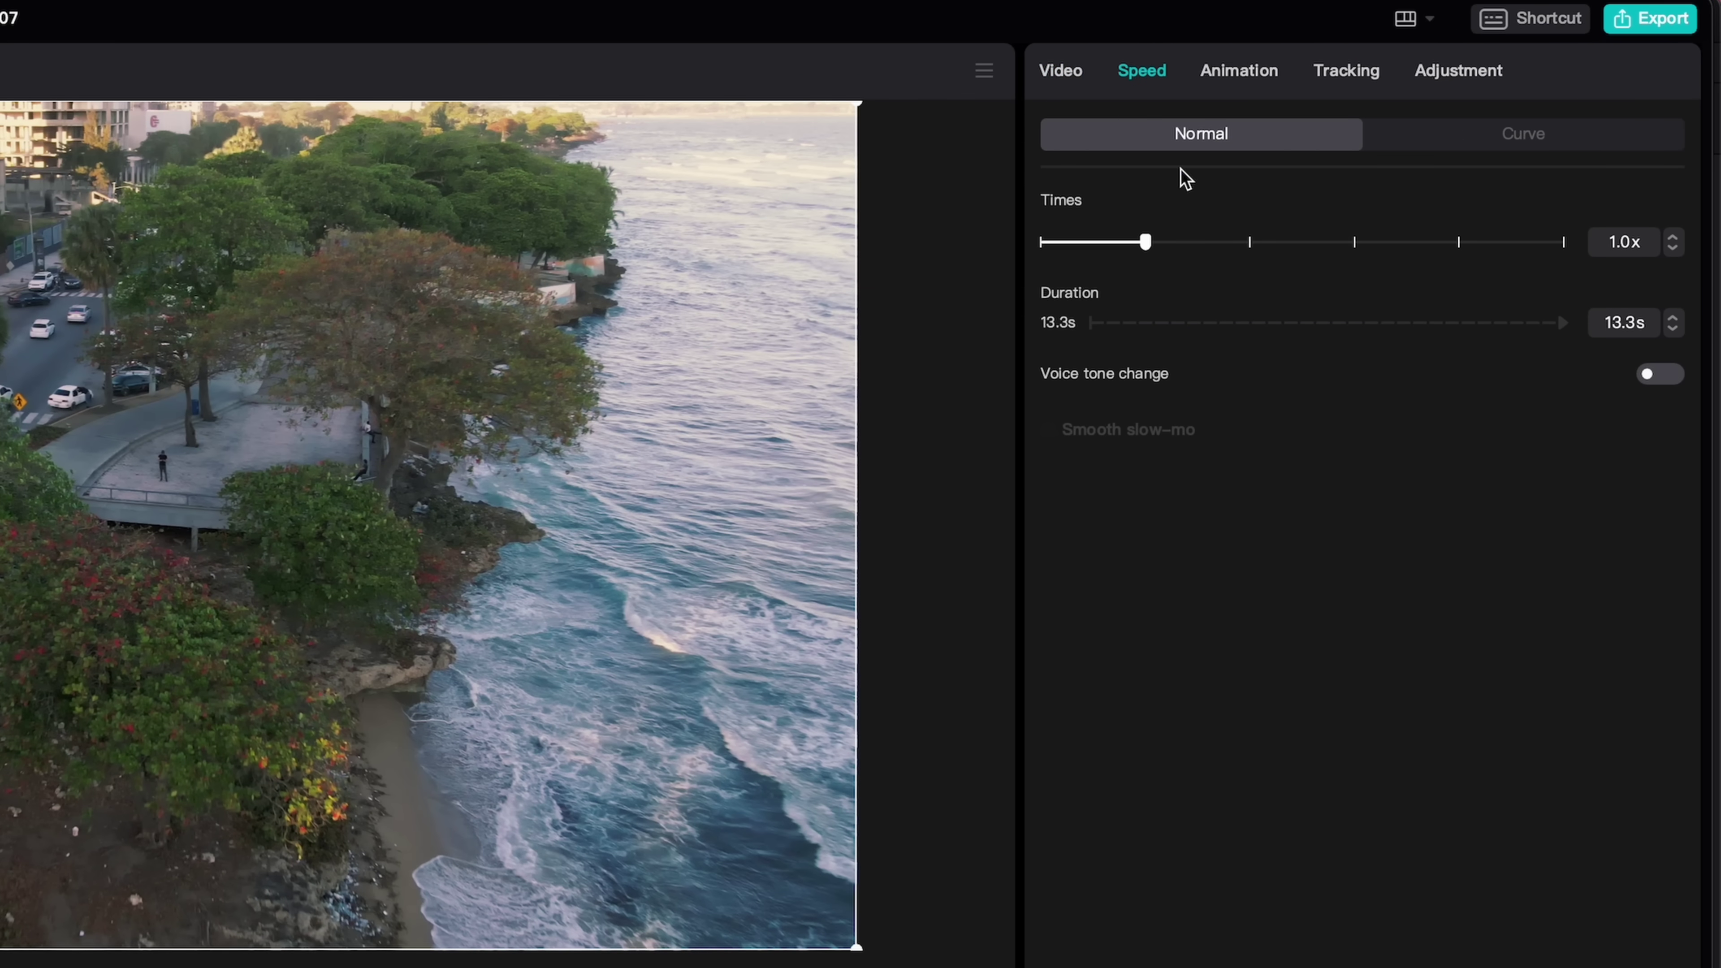
mouse_move(1160, 246)
left_mouse_down()
mouse_move(1249, 252)
mouse_move(1122, 244)
mouse_move(1145, 254)
left_mouse_up()
left_click(1468, 143)
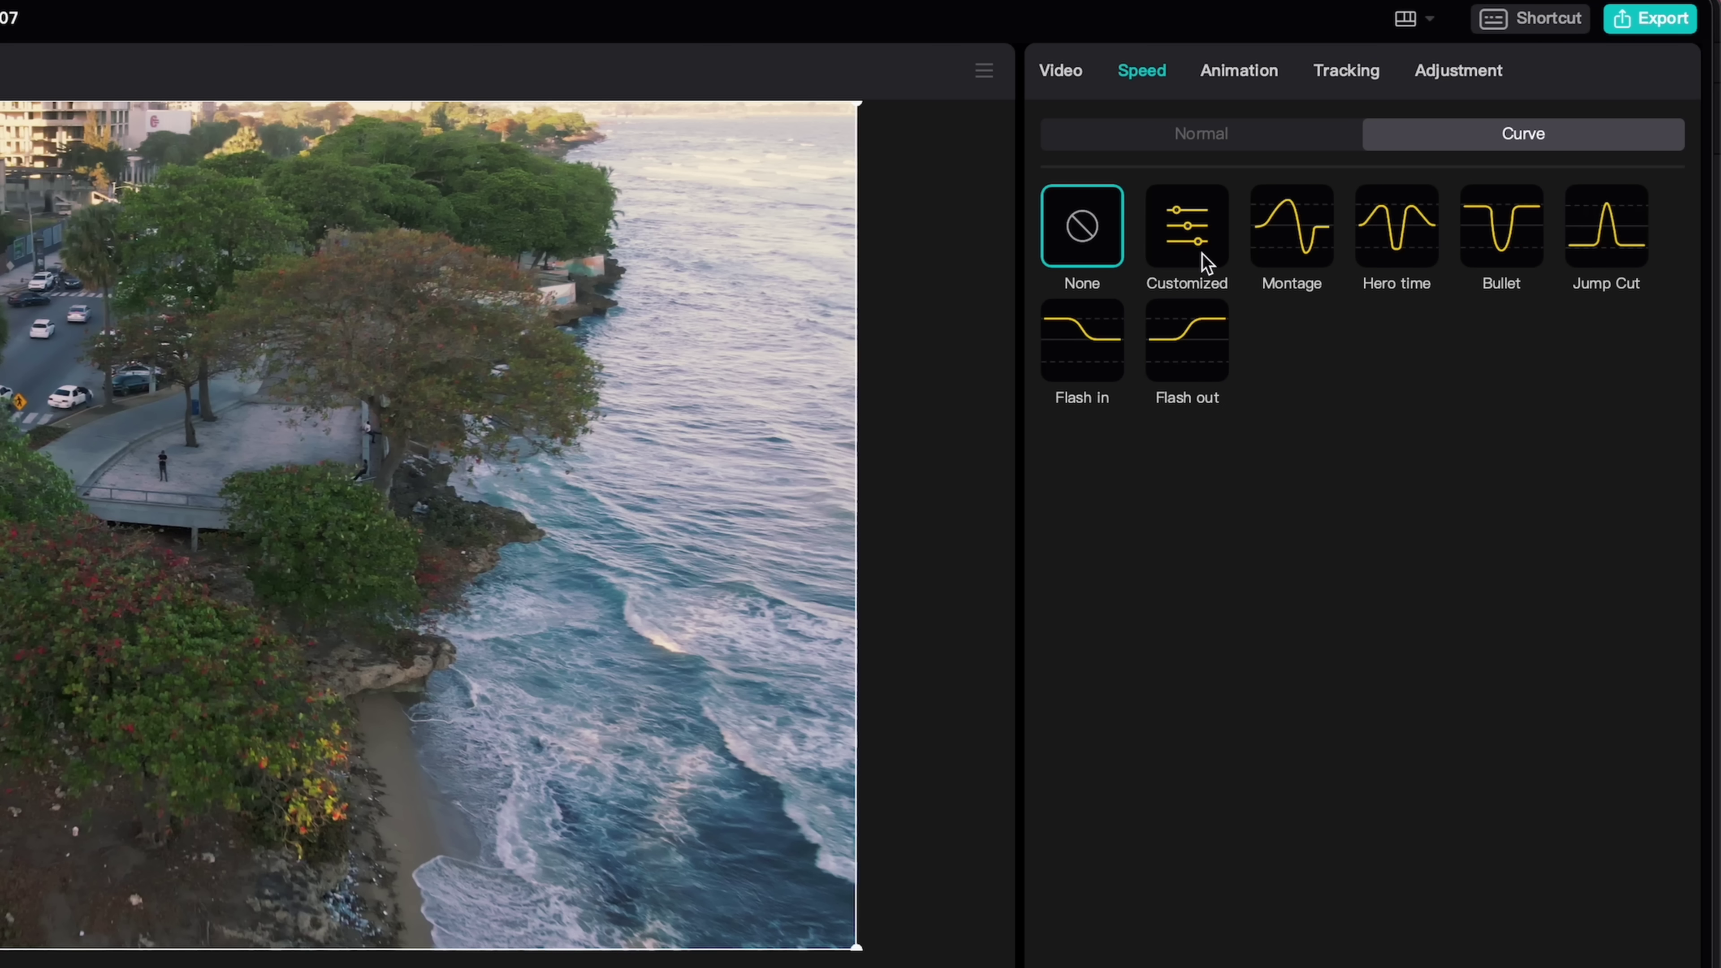
left_click(1190, 243)
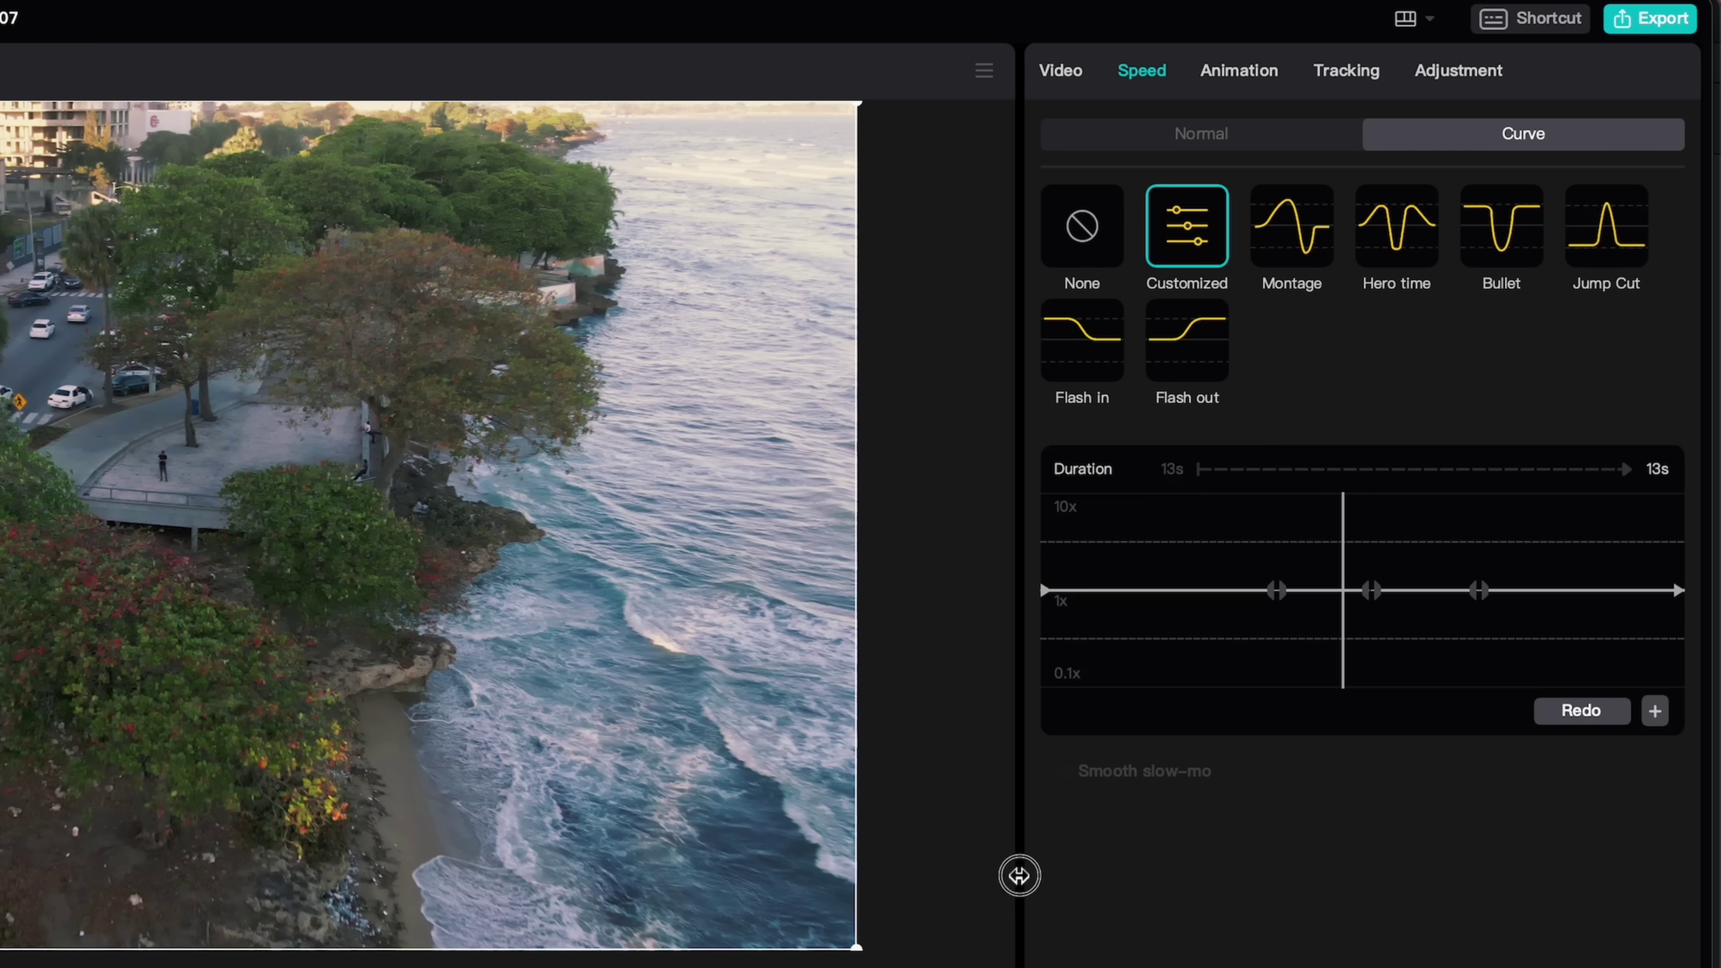
left_click_drag(1019, 876, 853, 880)
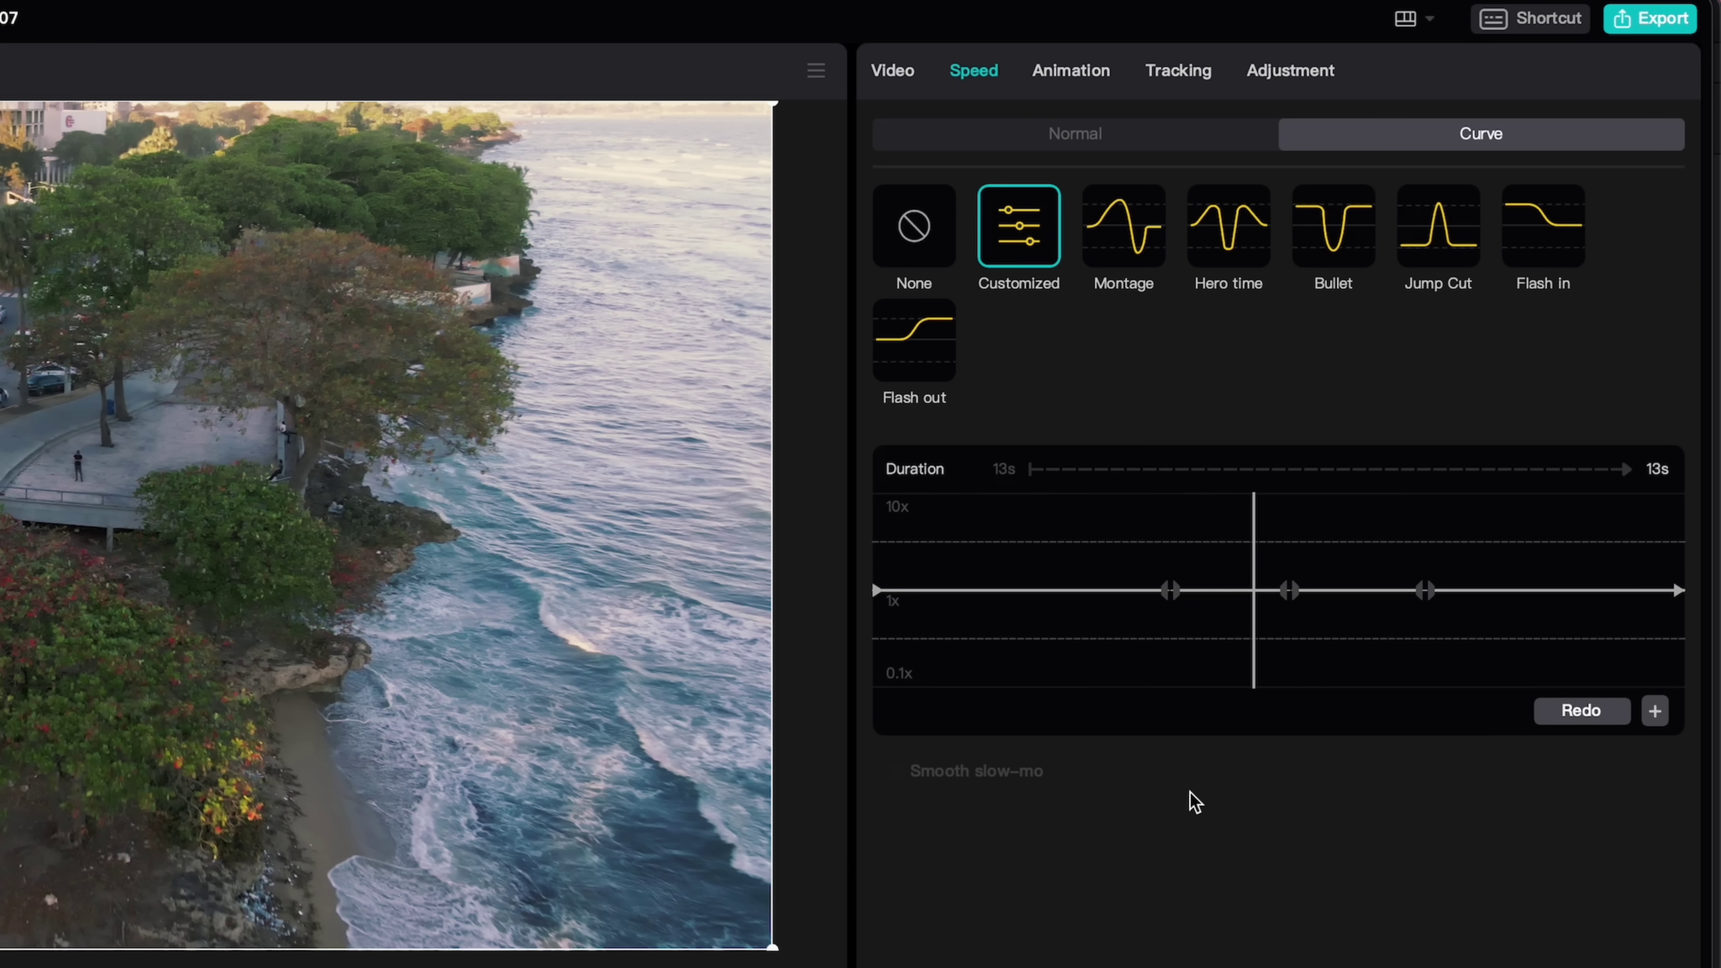
Discard a slow-motion dip and raise the curve's second speed point to 10x
left_click_drag(1171, 589, 1161, 679)
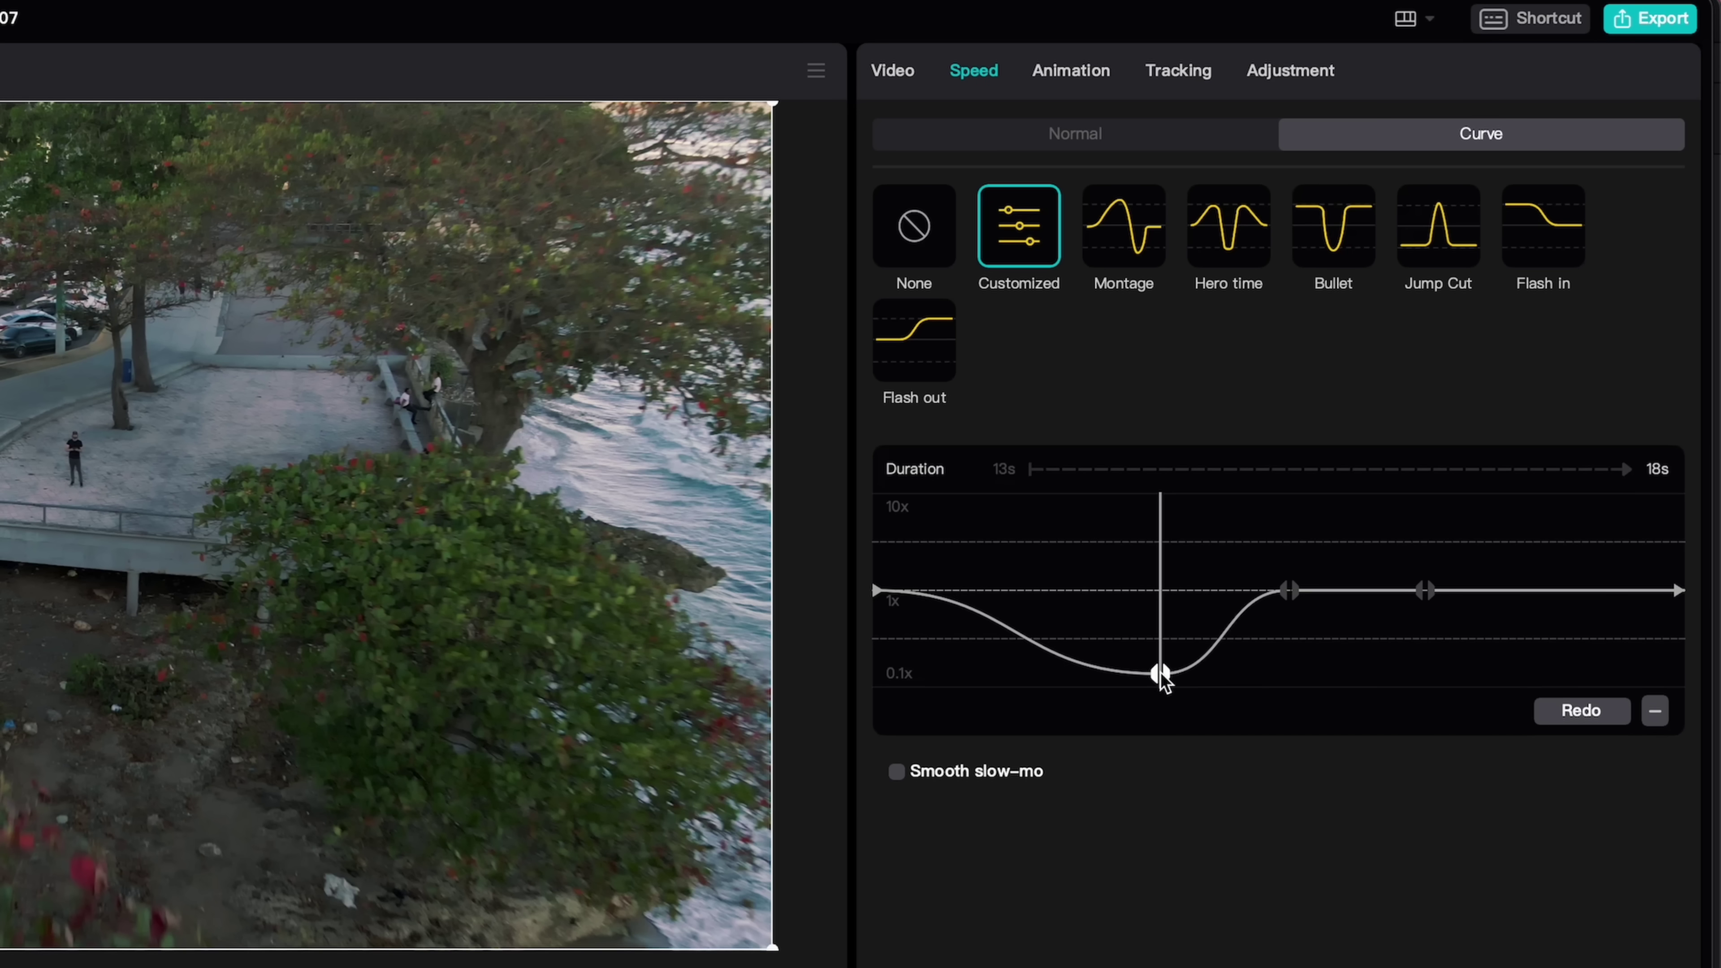
key("Delete")
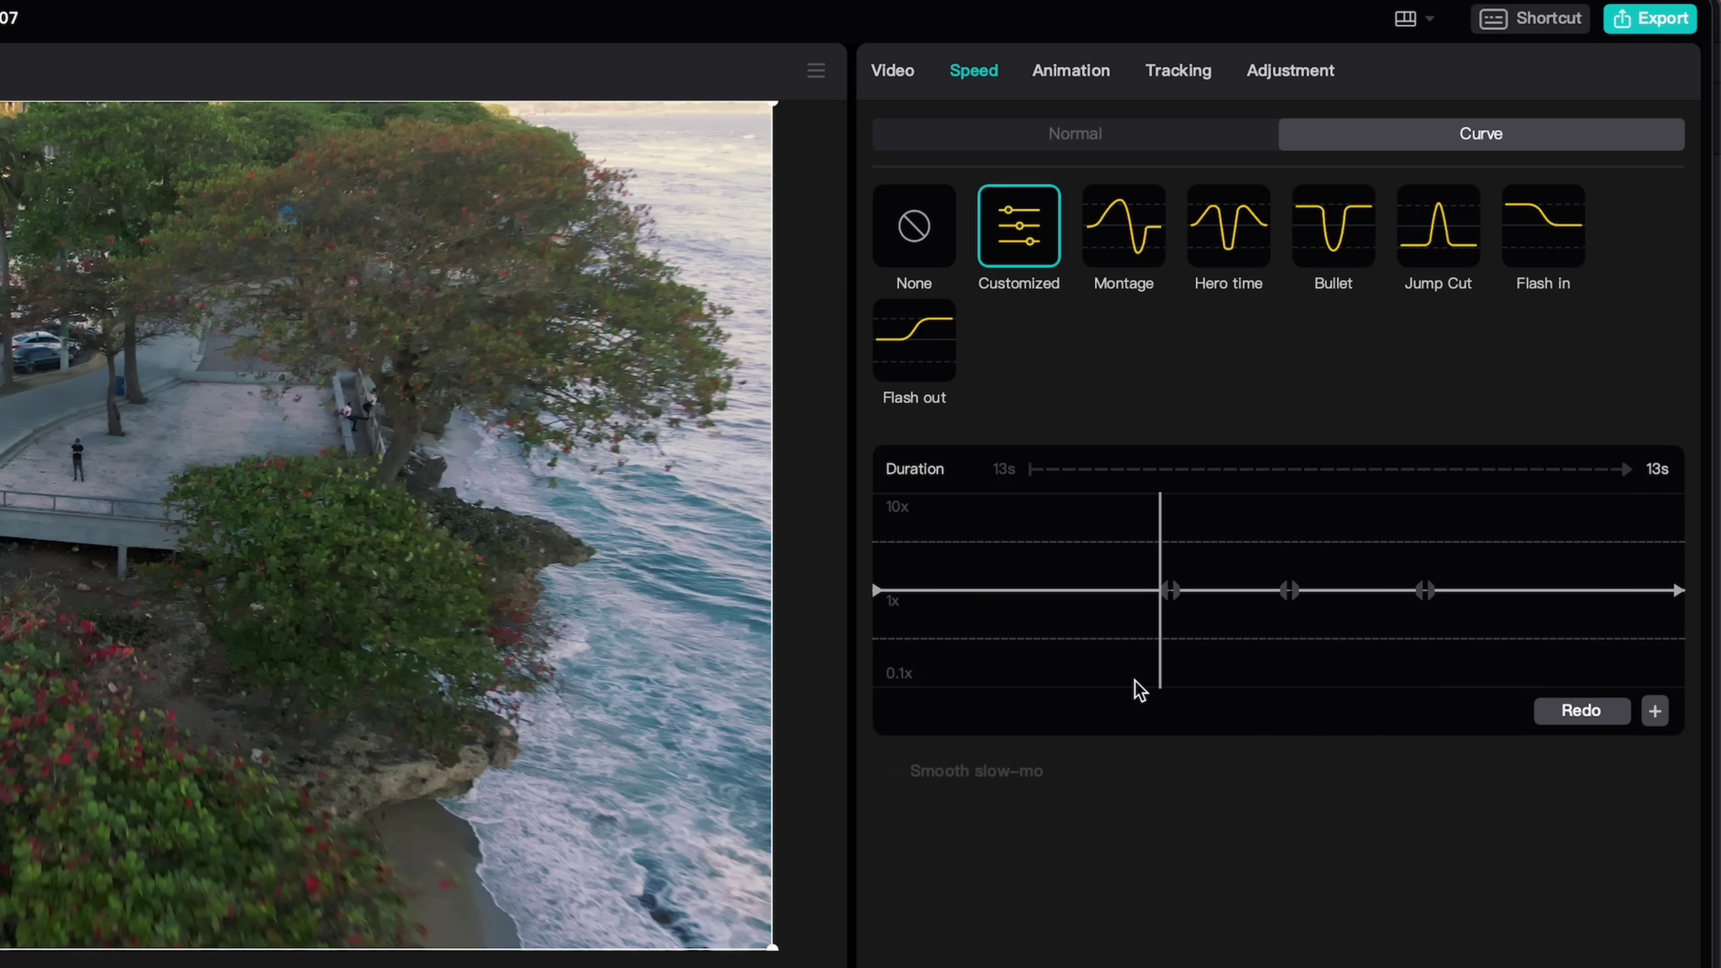
key("space")
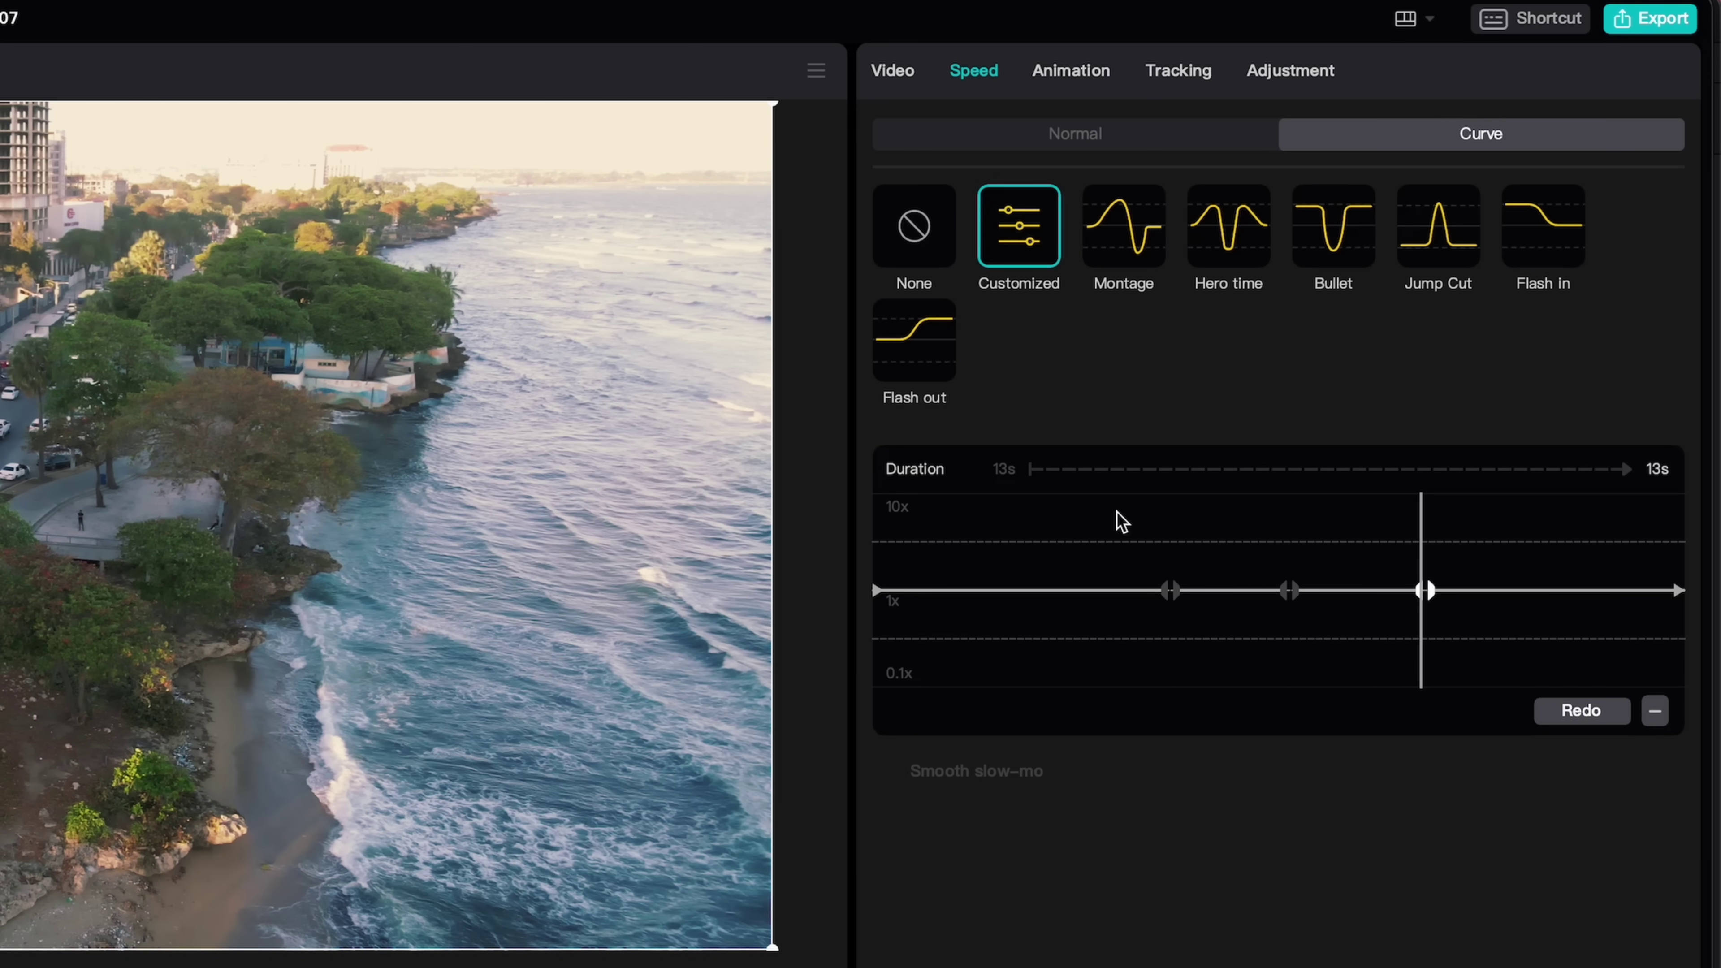
left_click(1290, 590)
left_click_drag(1292, 591, 1280, 495)
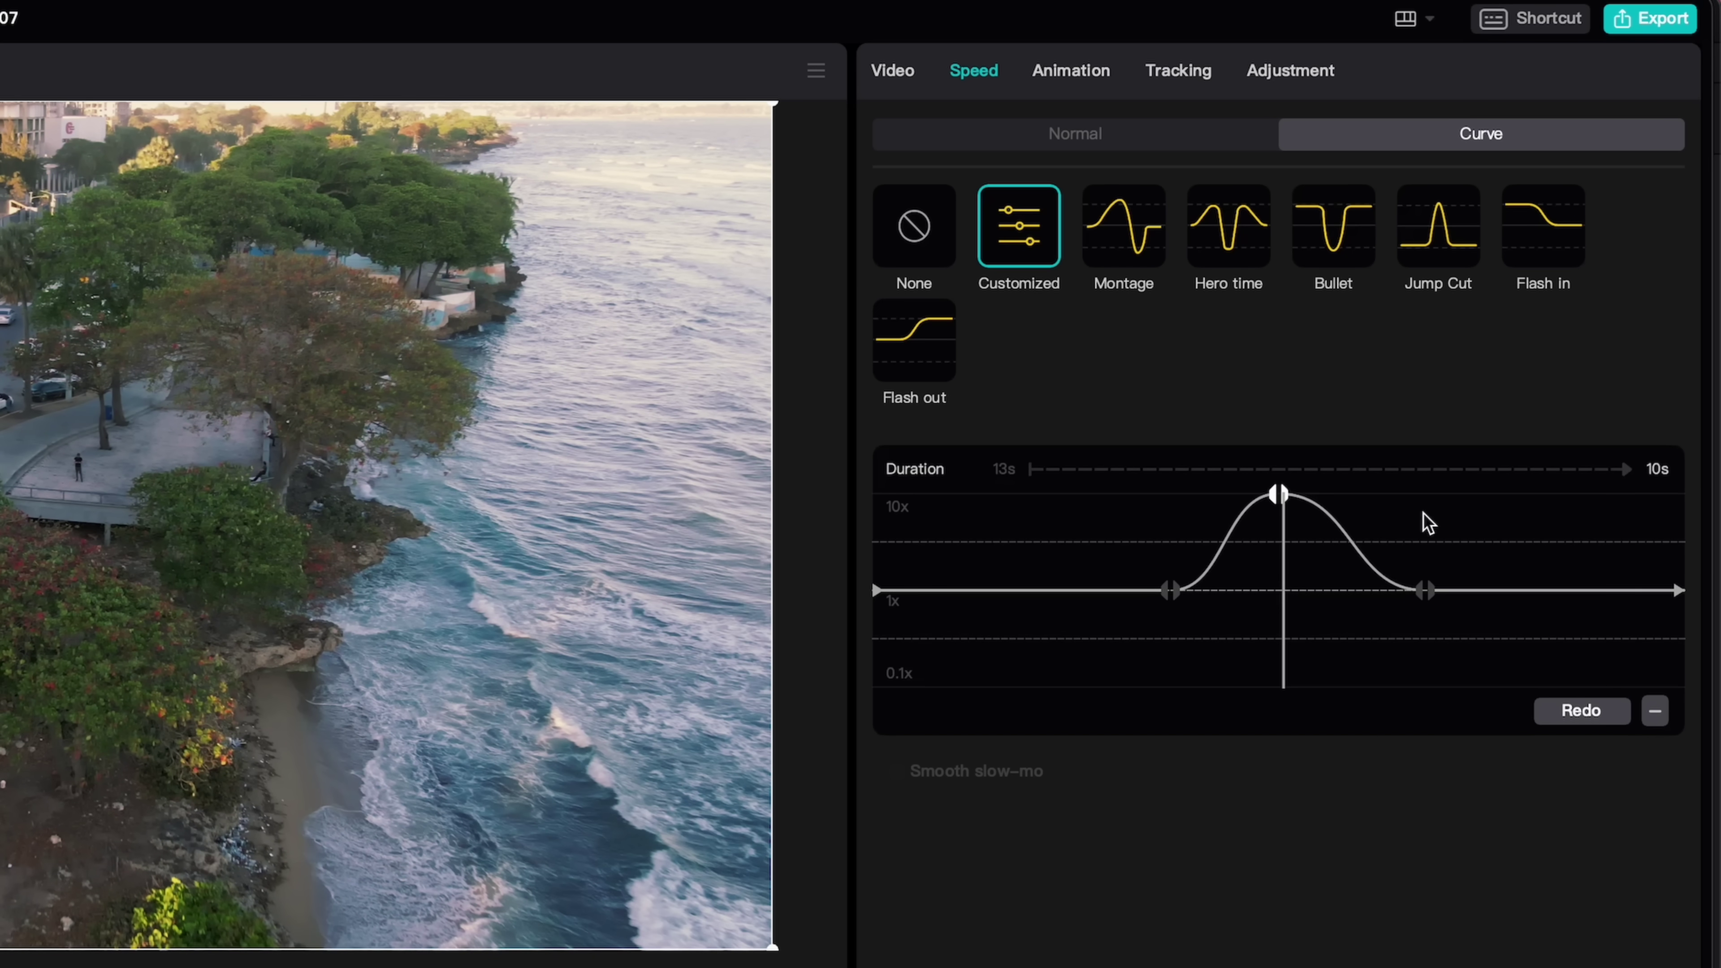
Add another 10x point and widen the plateau so the clip shortens to 7s
left_click_drag(1112, 661, 1082, 661)
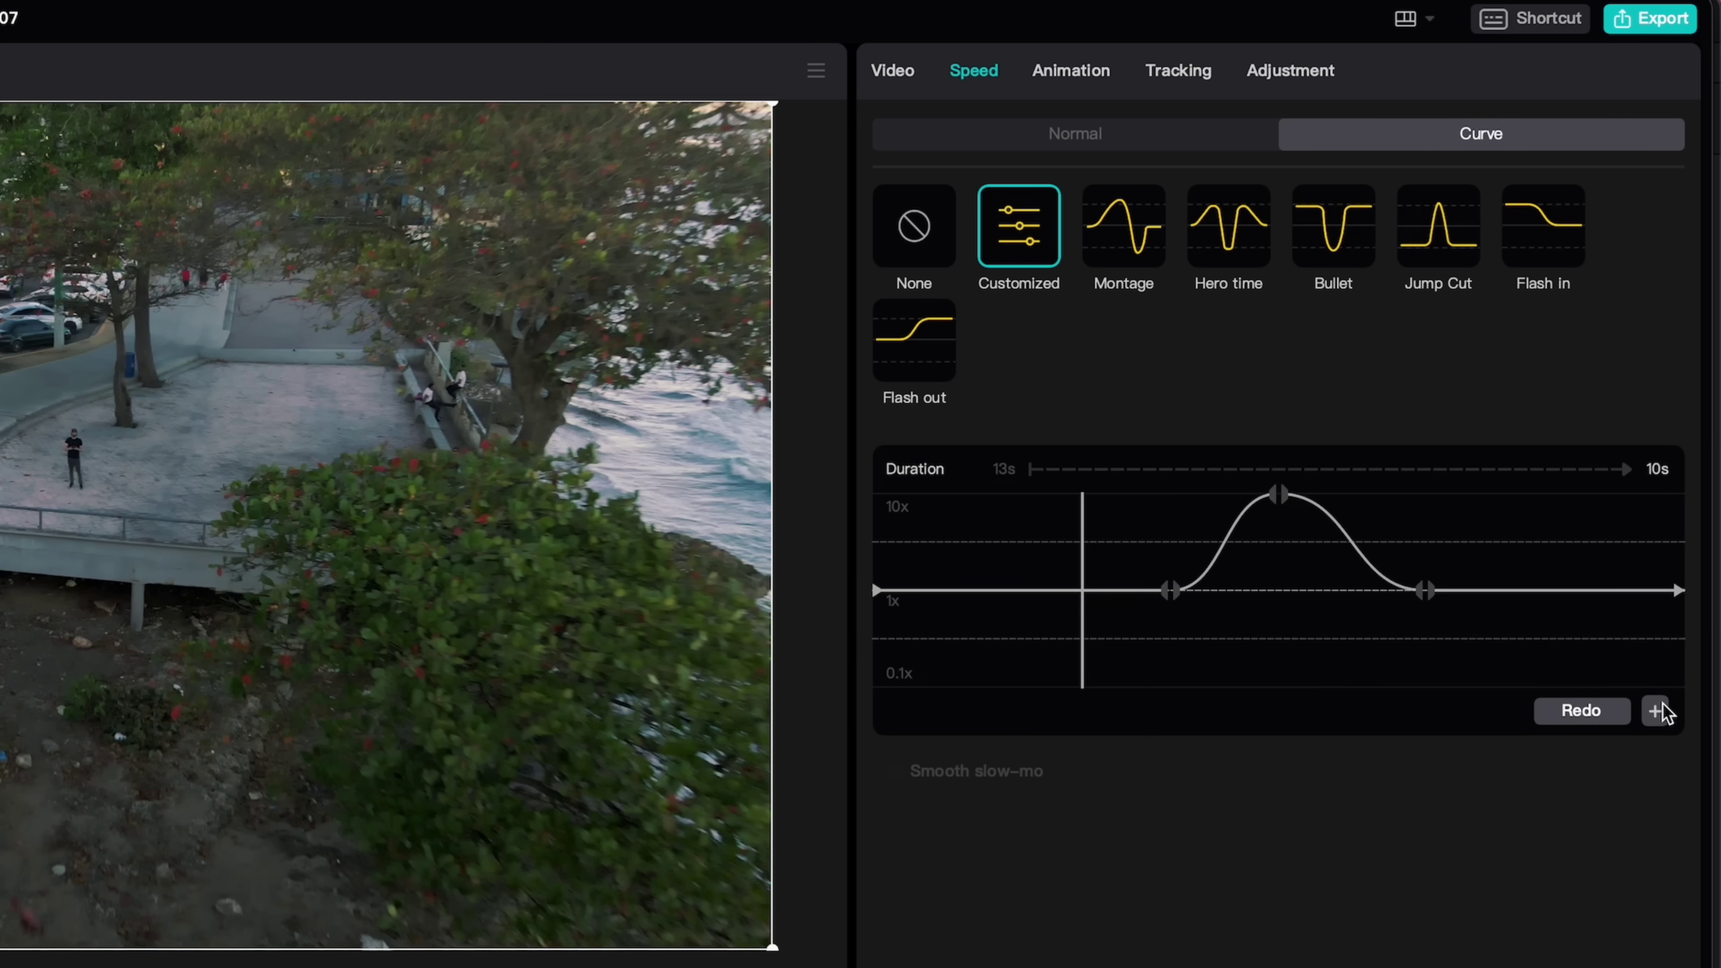
left_click(1656, 712)
left_click_drag(1180, 594, 1170, 495)
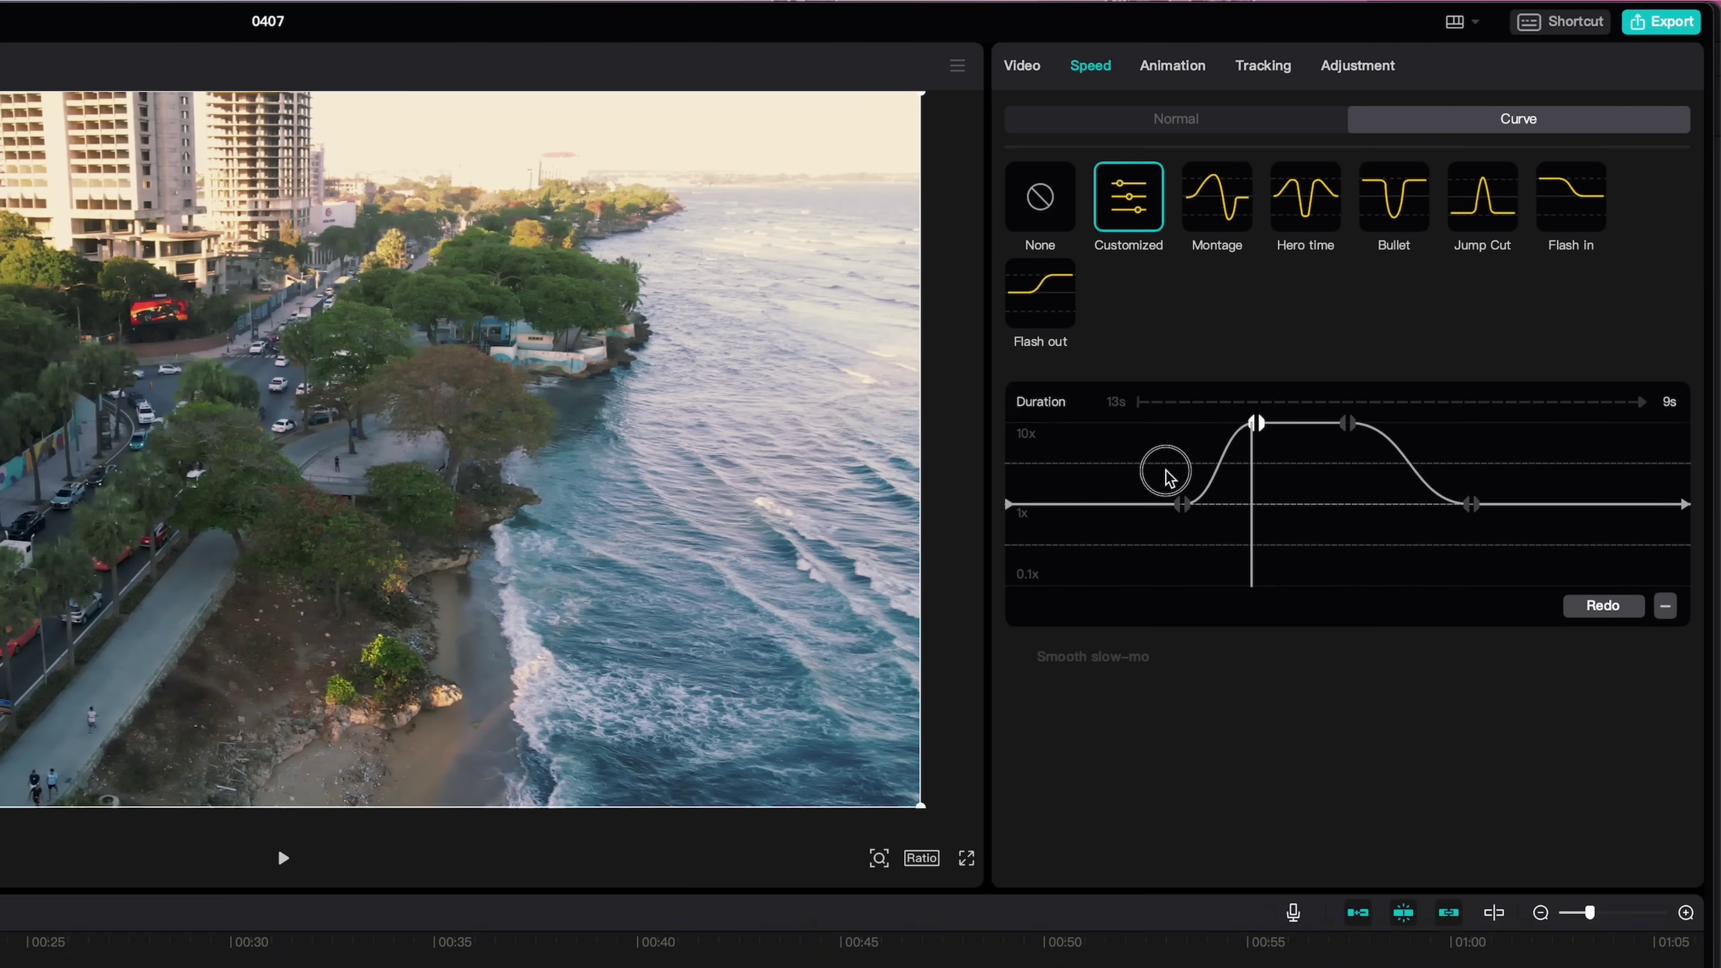
left_click(1324, 560)
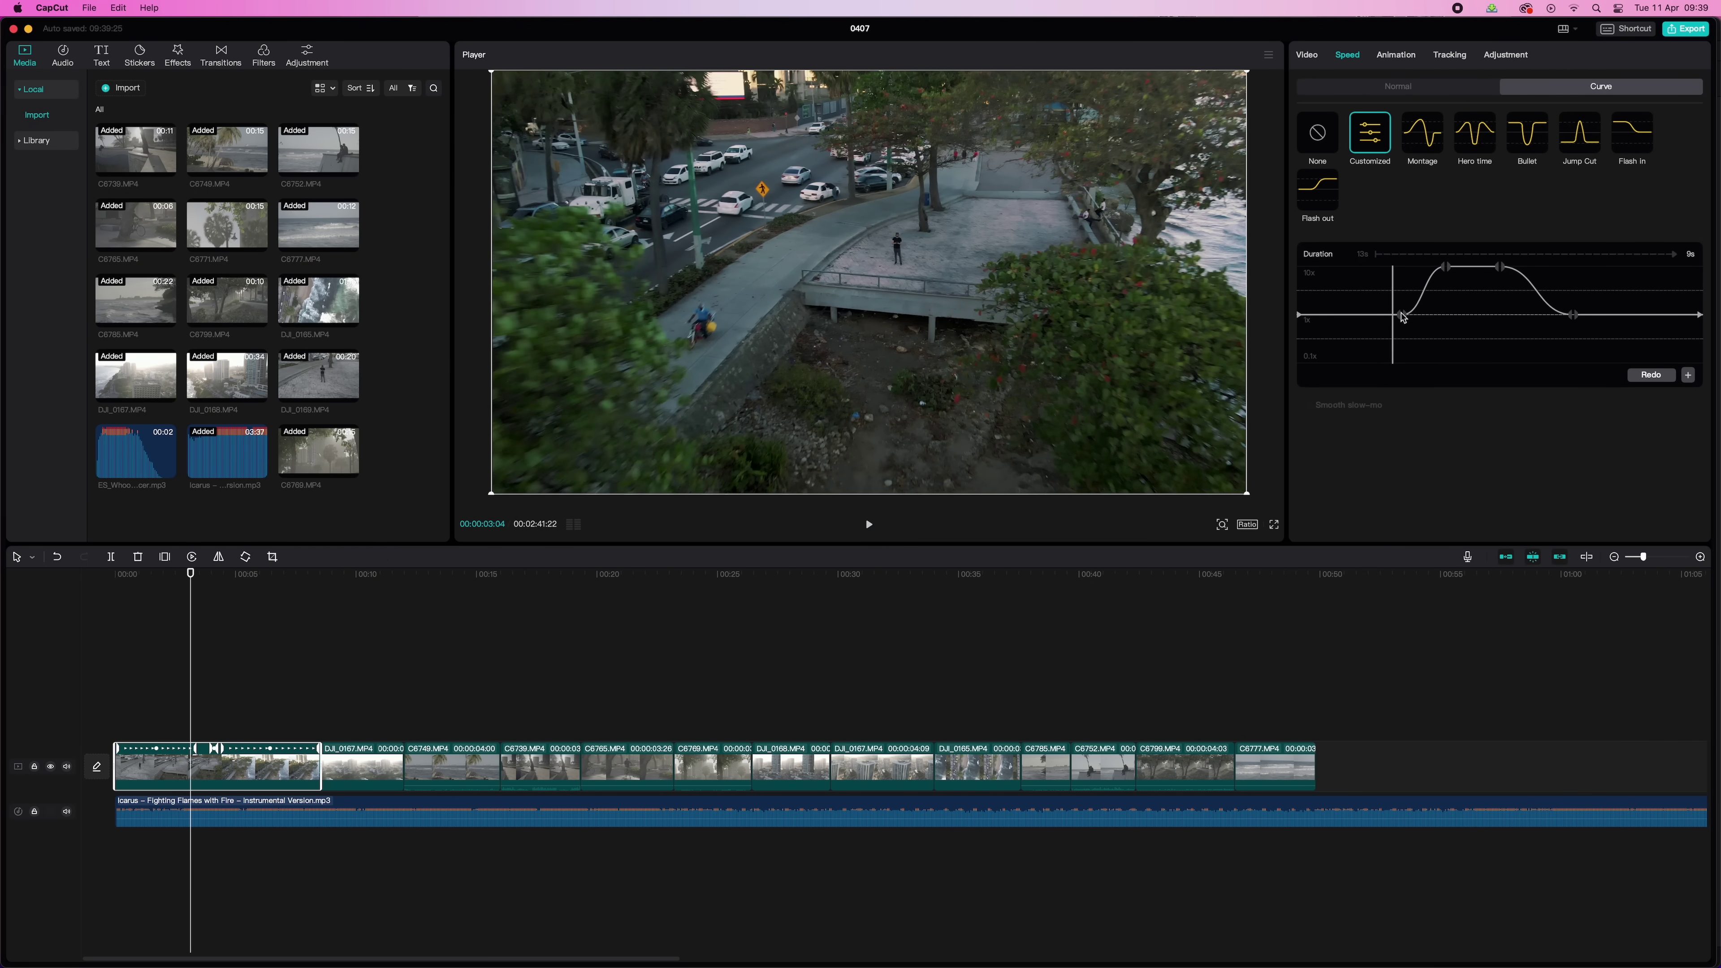
left_click_drag(1403, 315, 1376, 315)
left_click_drag(1447, 266, 1517, 265)
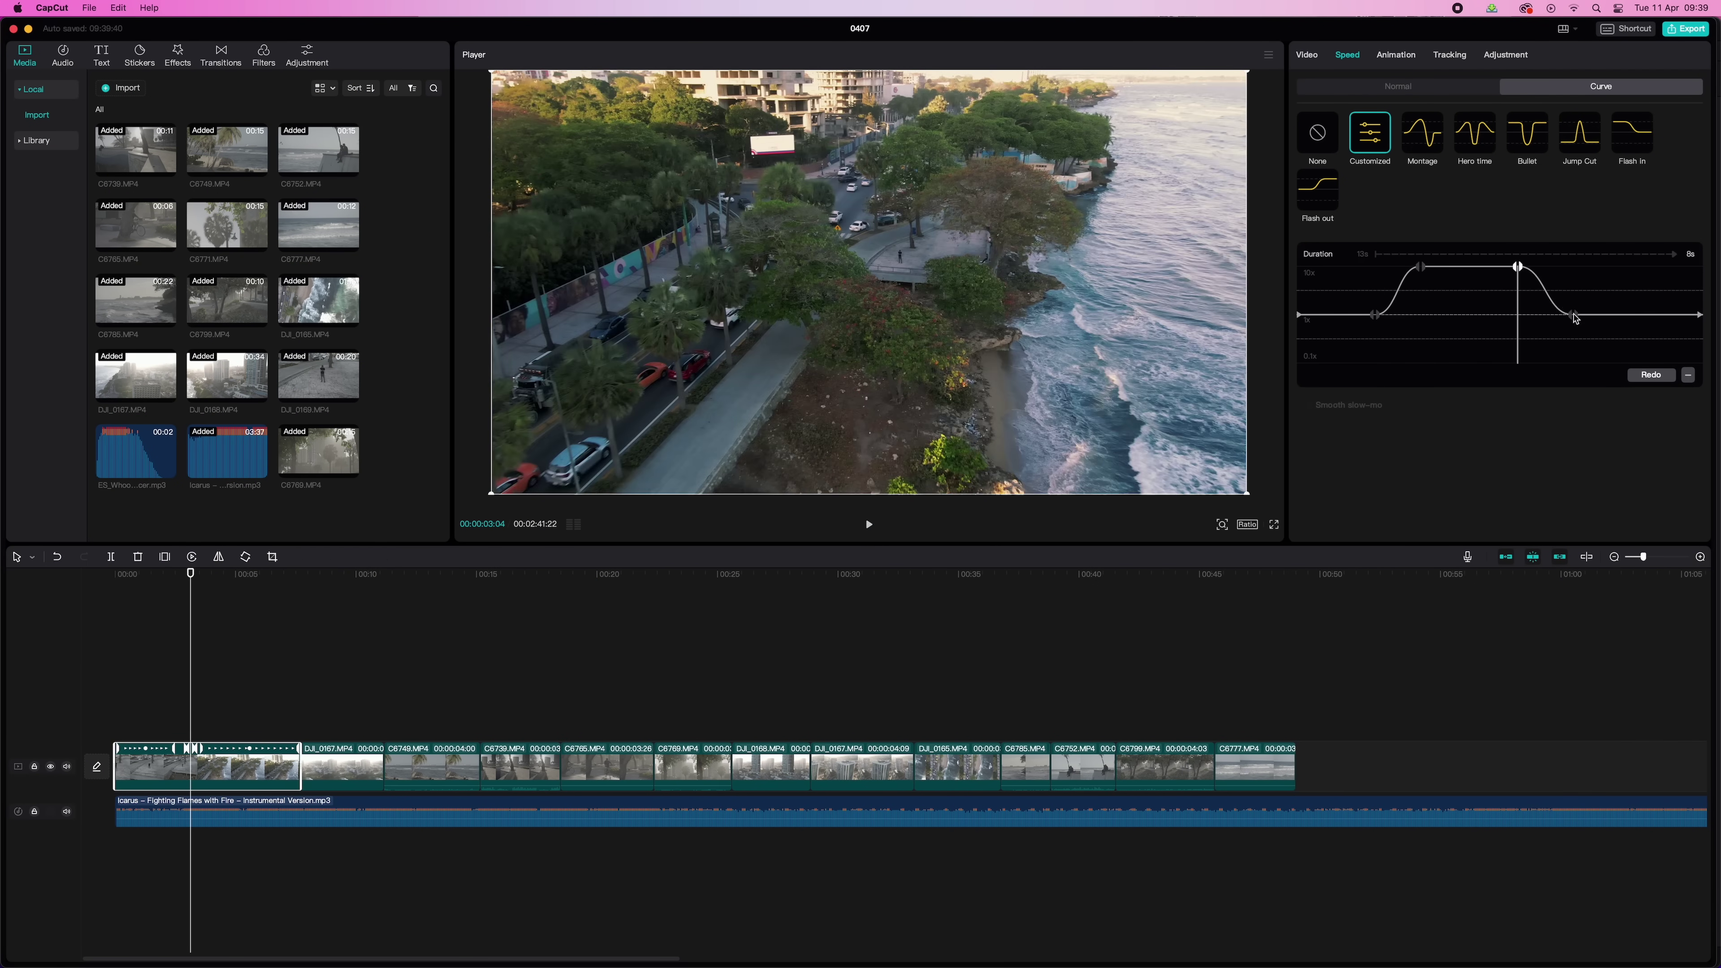
left_click_drag(1573, 314, 1603, 314)
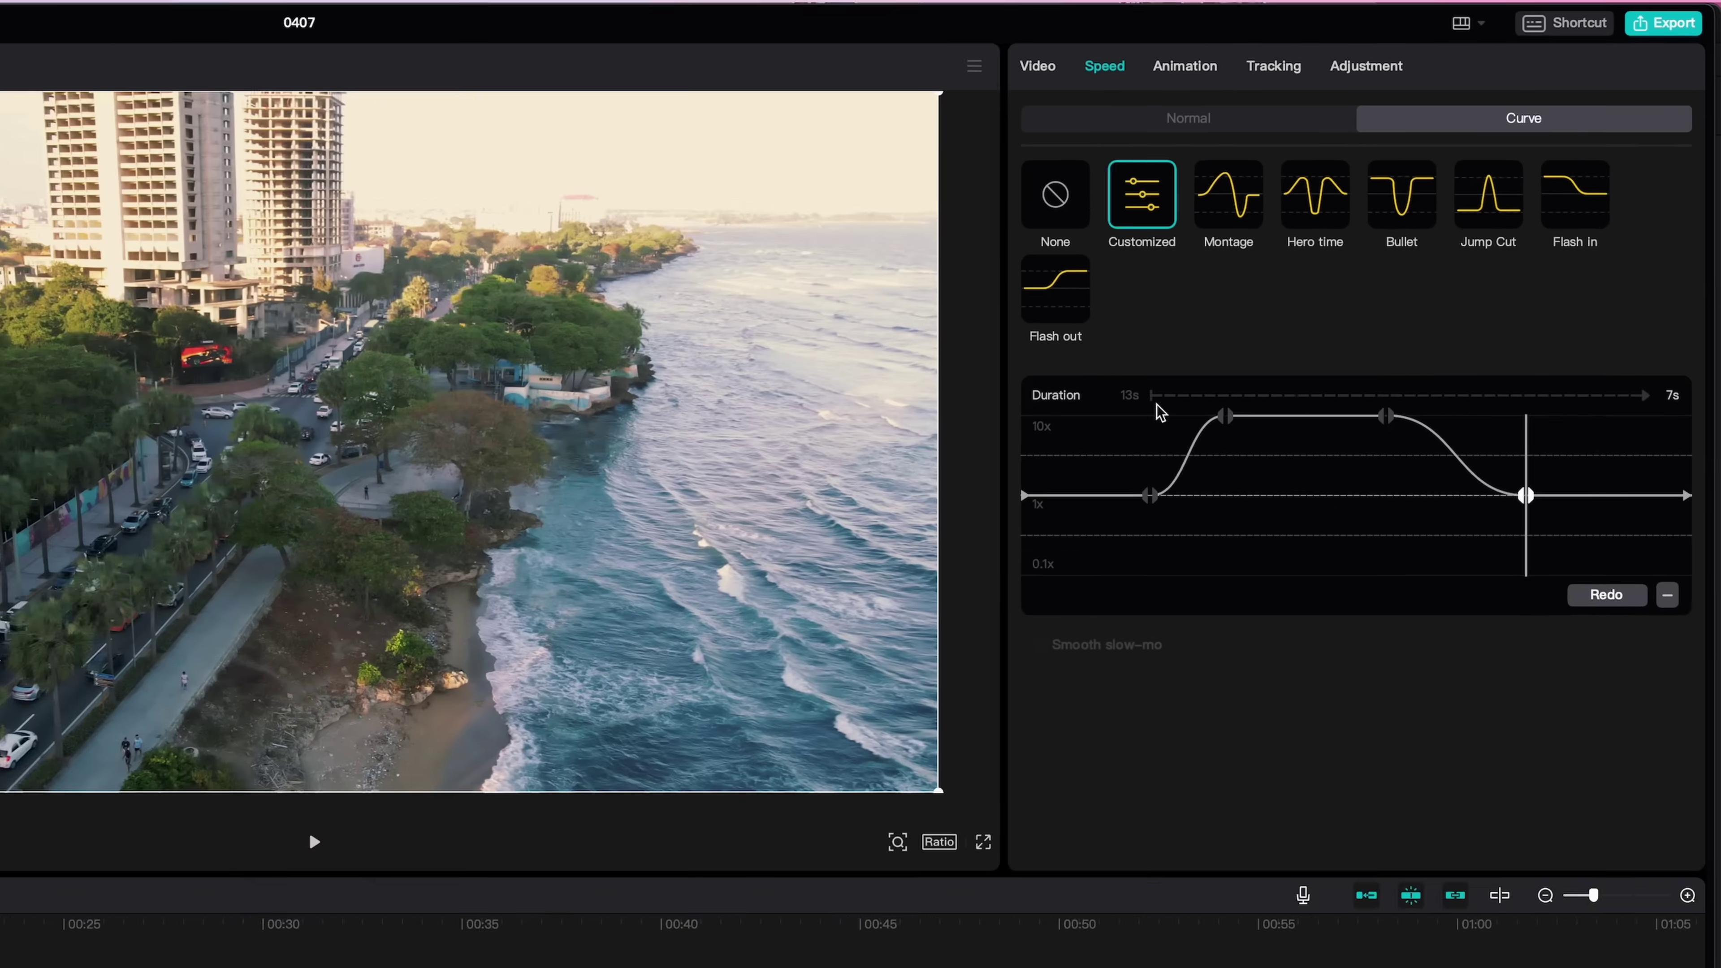
left_click(1103, 479)
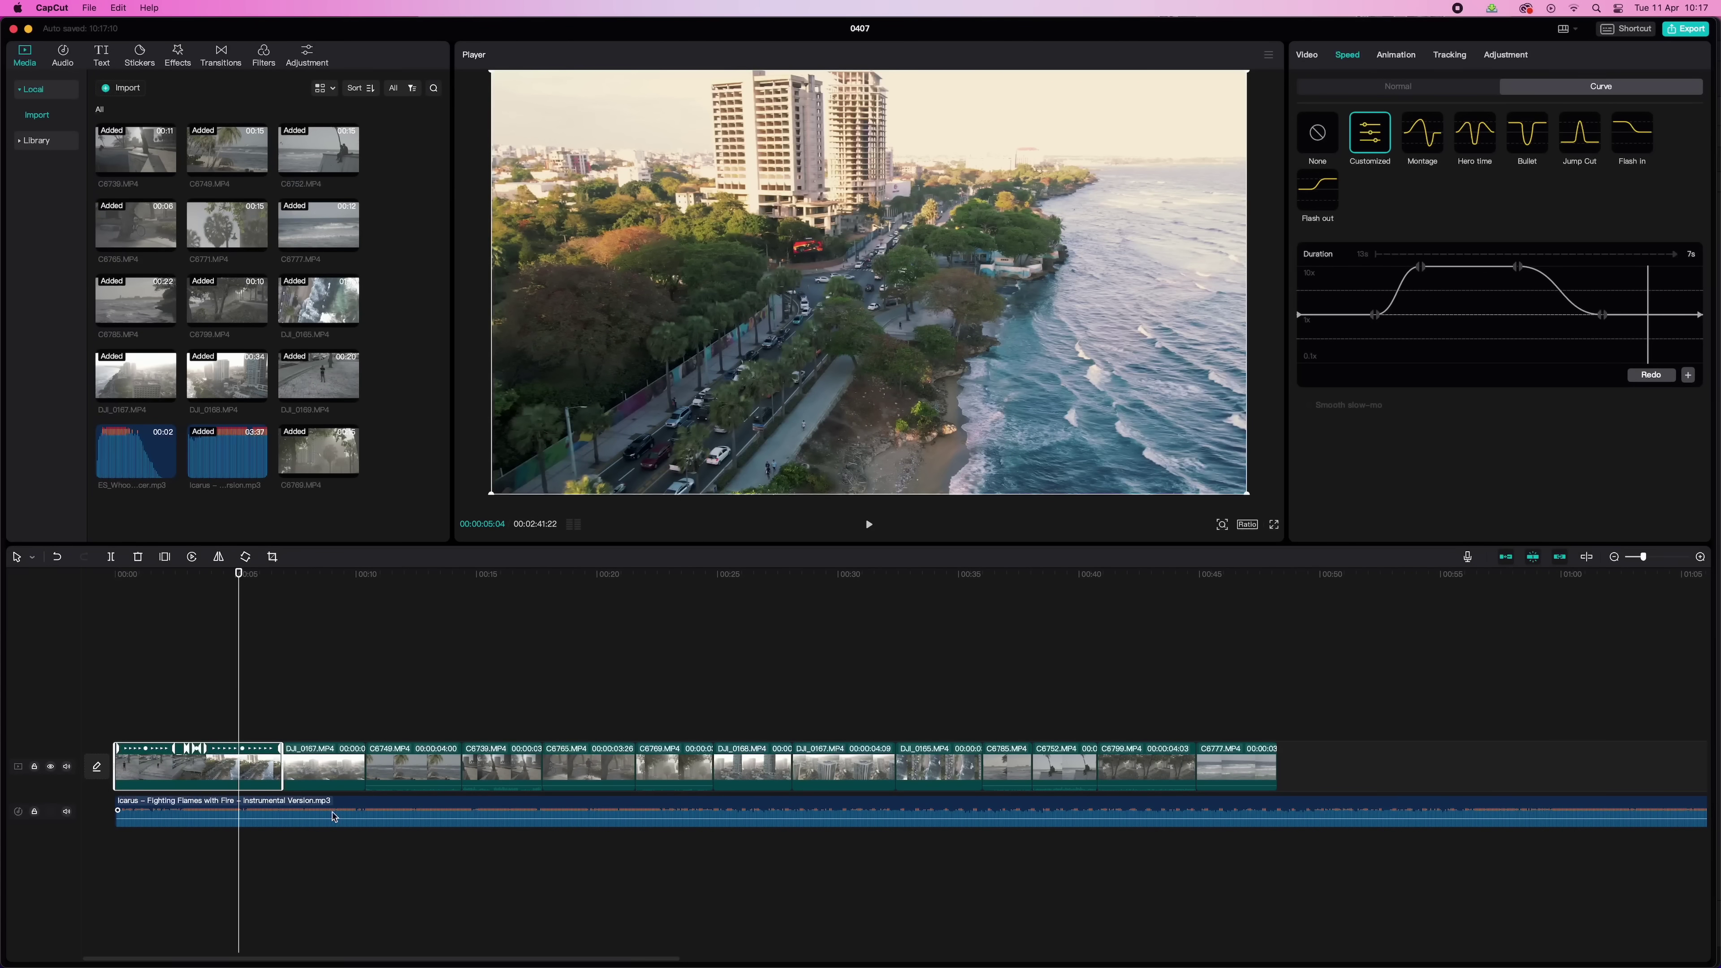
Auto-generate beat markers on the Icarus music track
left_click(334, 814)
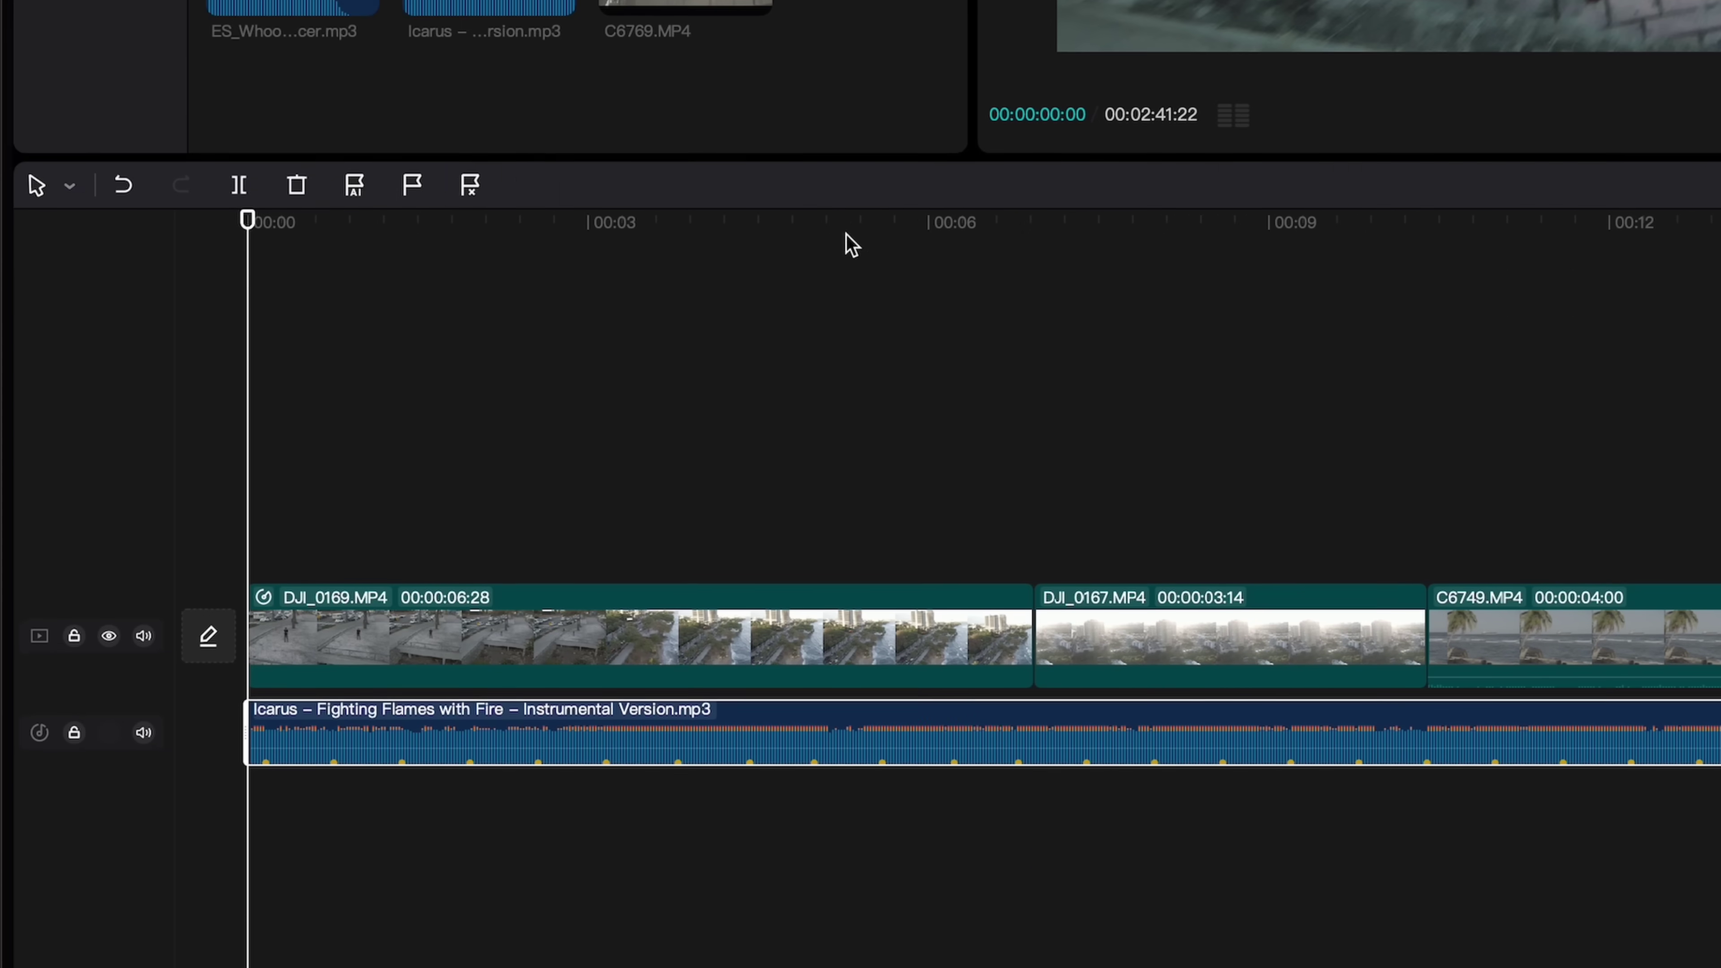
left_click(863, 365)
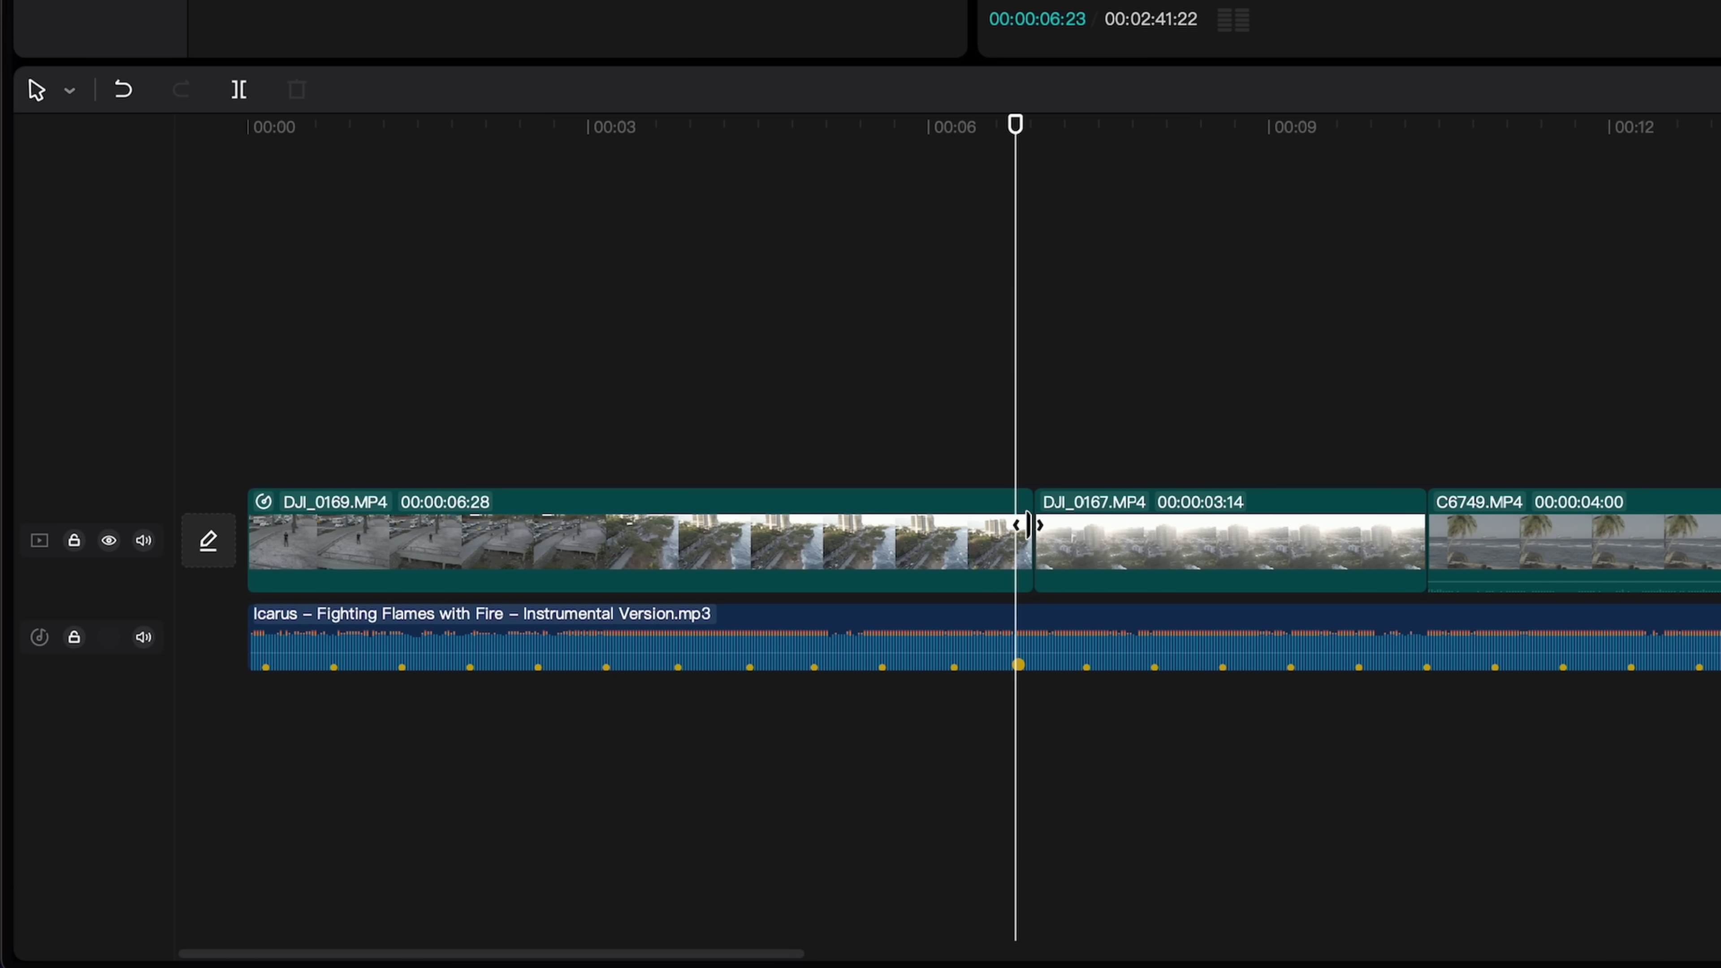
Trim the first clip, DJI_0167 and C6749 so each ends on a beat
left_click_drag(1027, 537, 1009, 537)
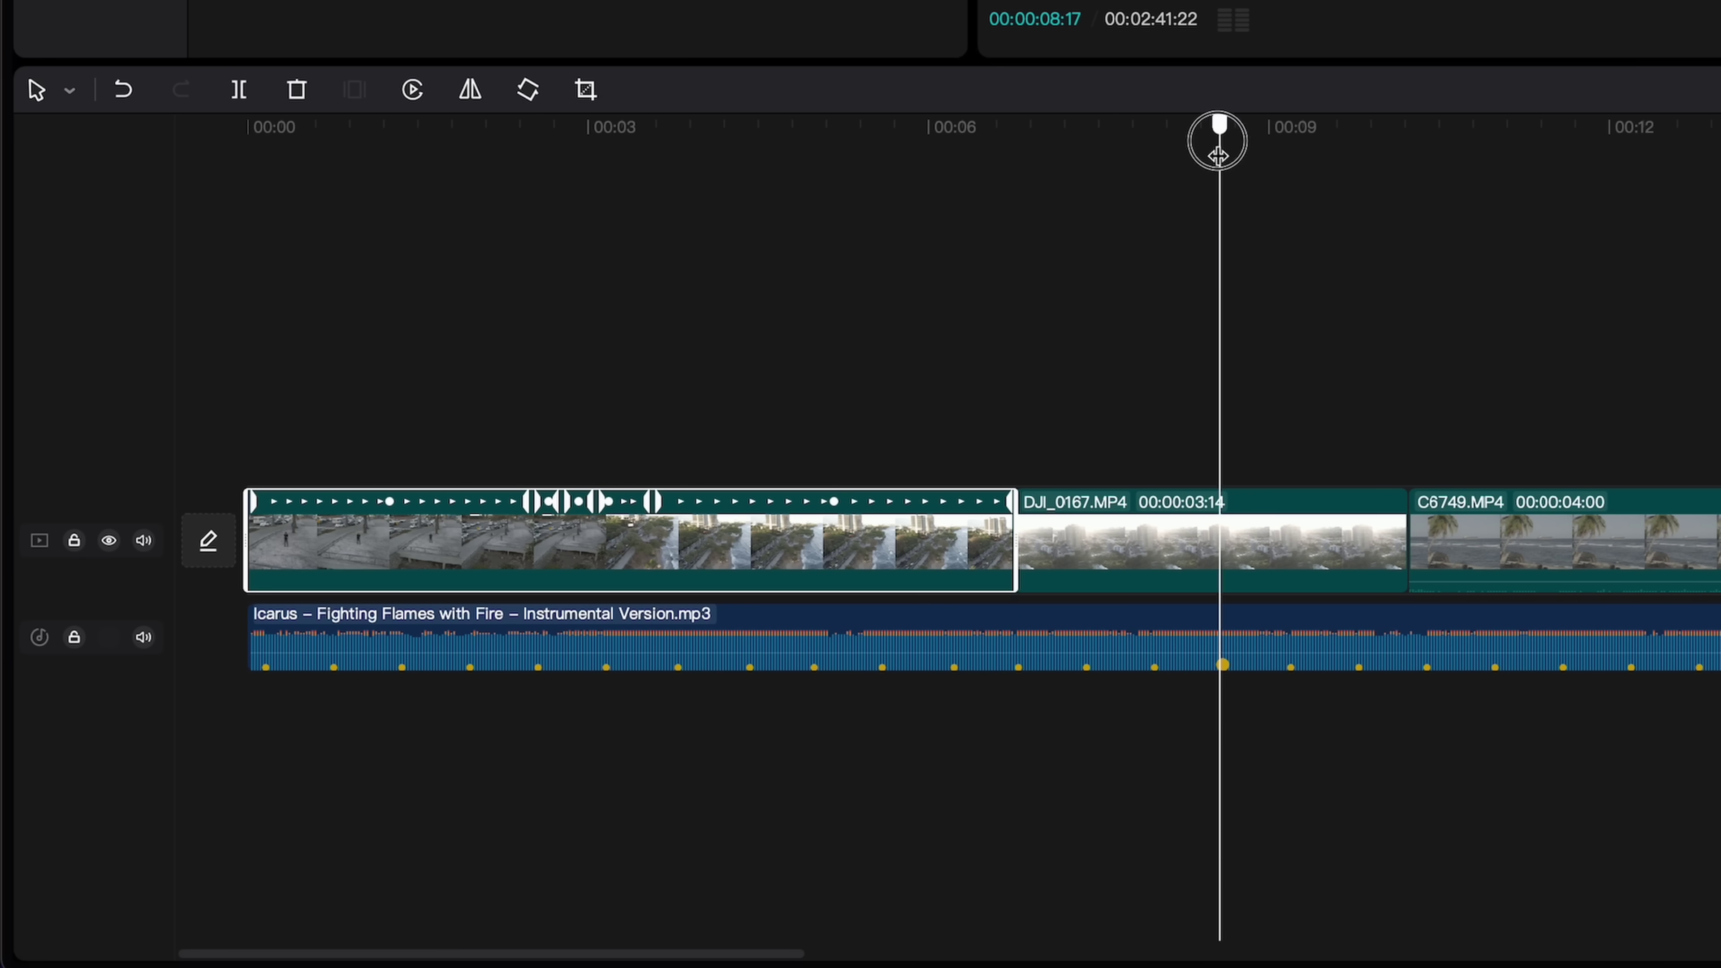
key("w")
left_click_drag(1218, 156, 1345, 157)
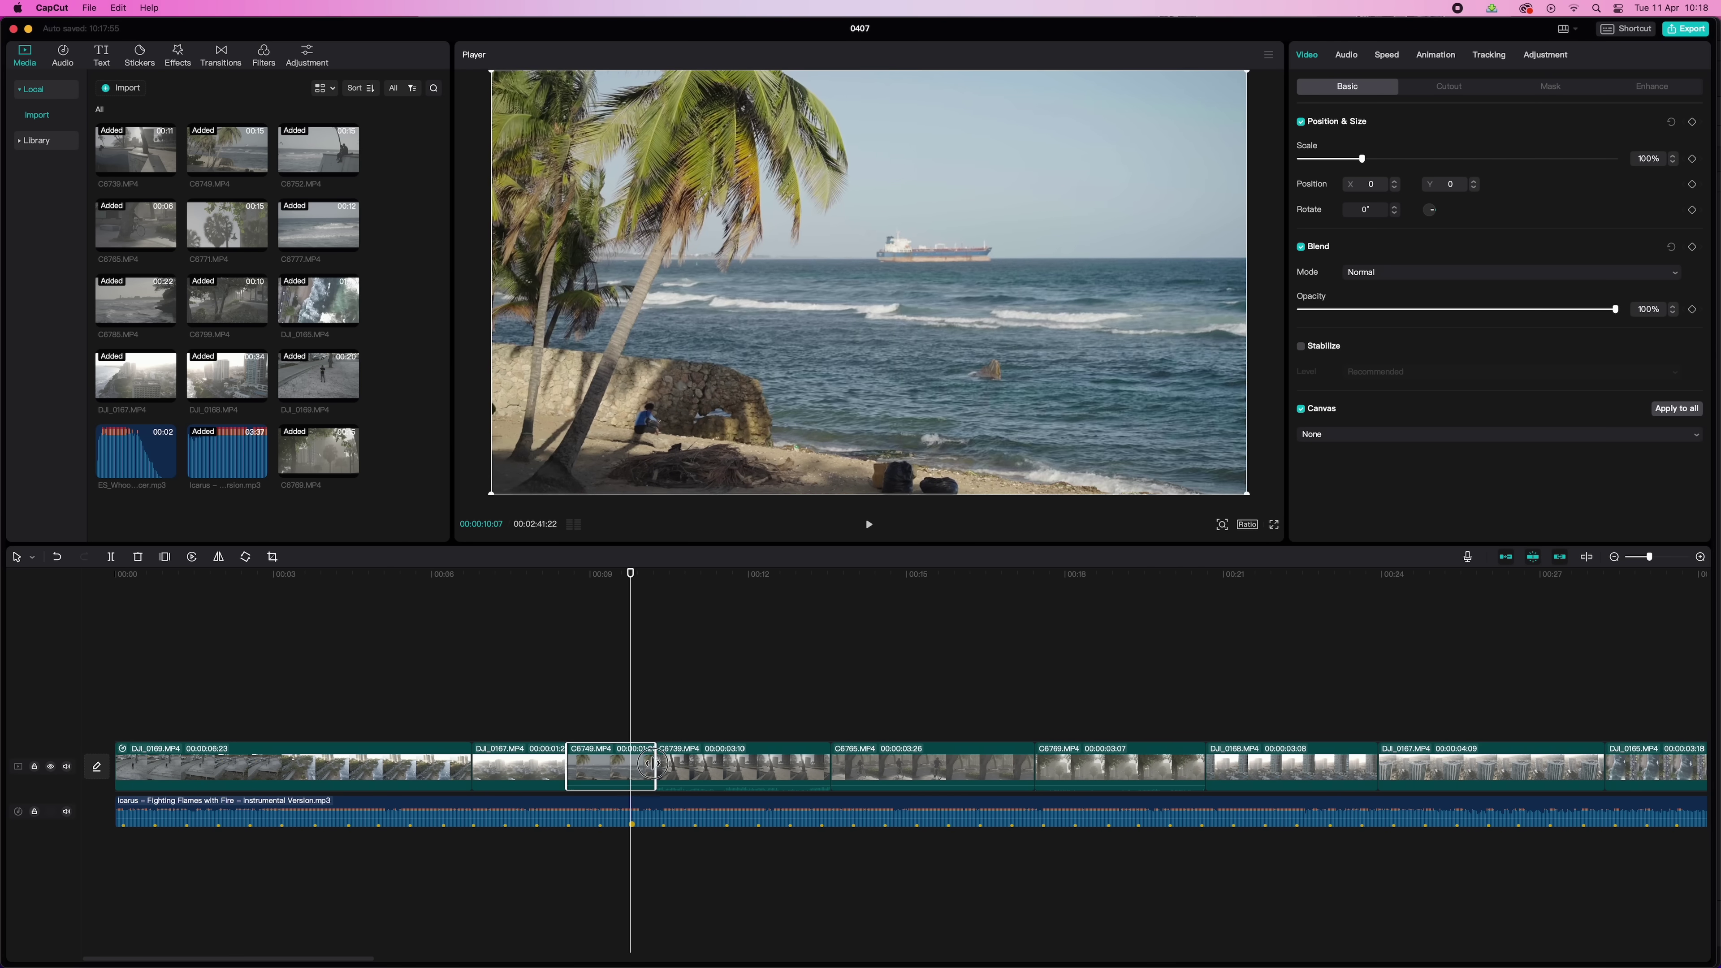
left_click(571, 597)
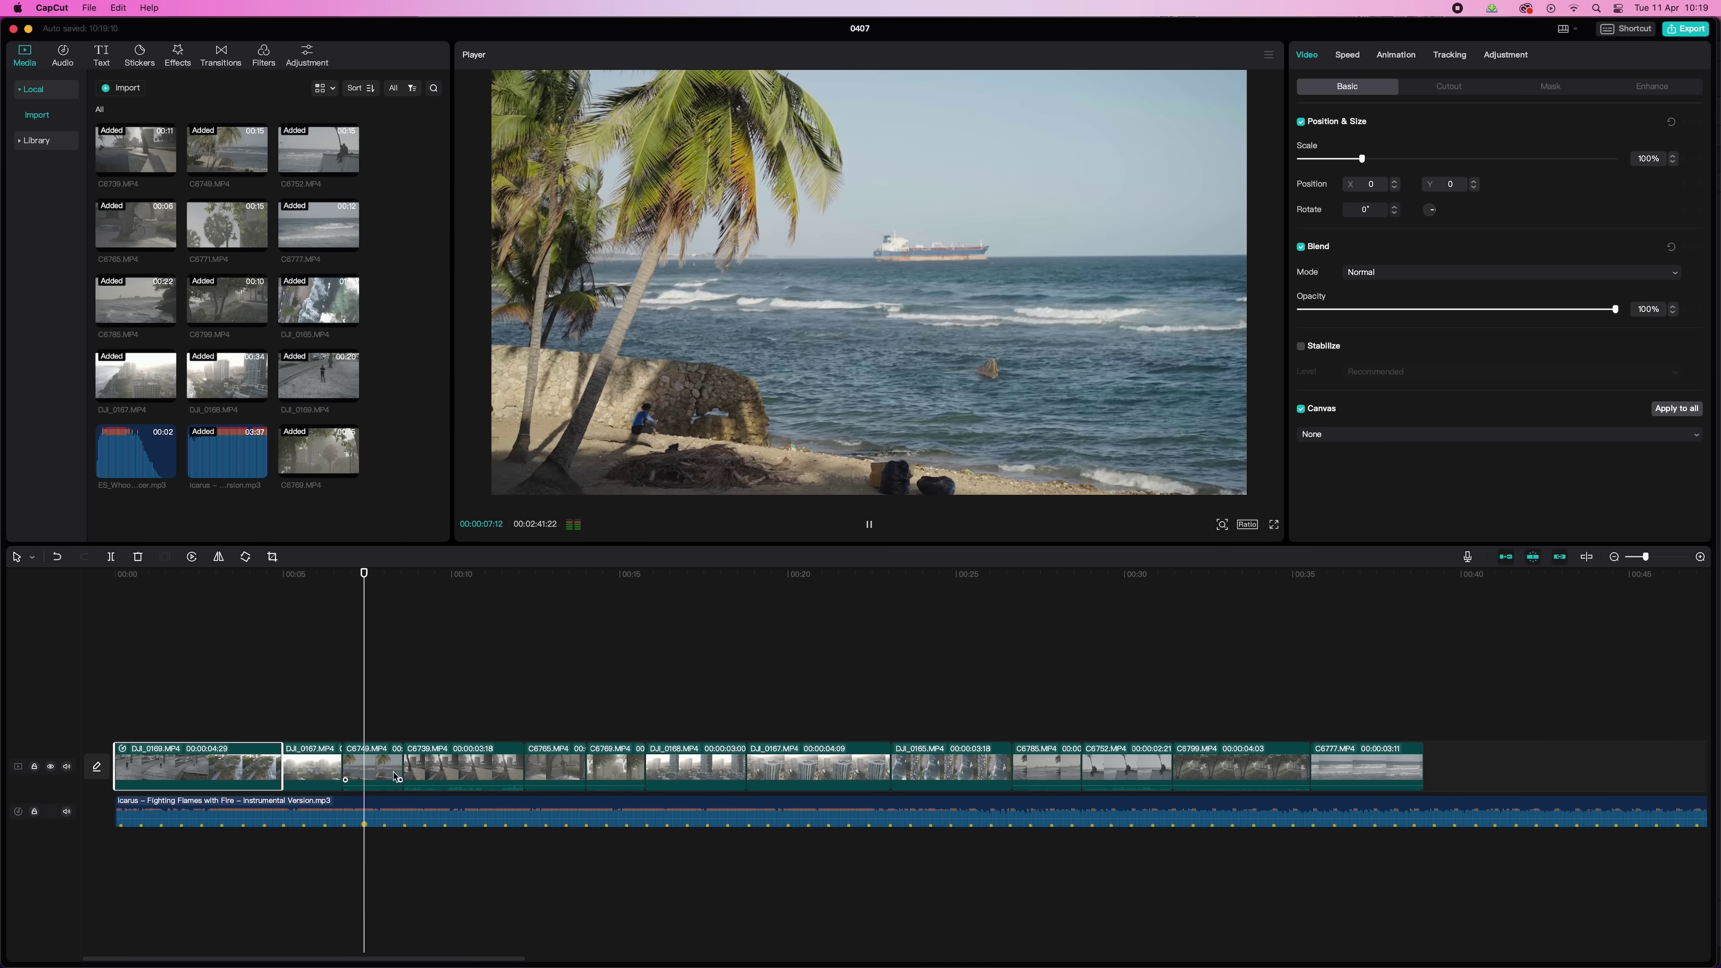
key("w")
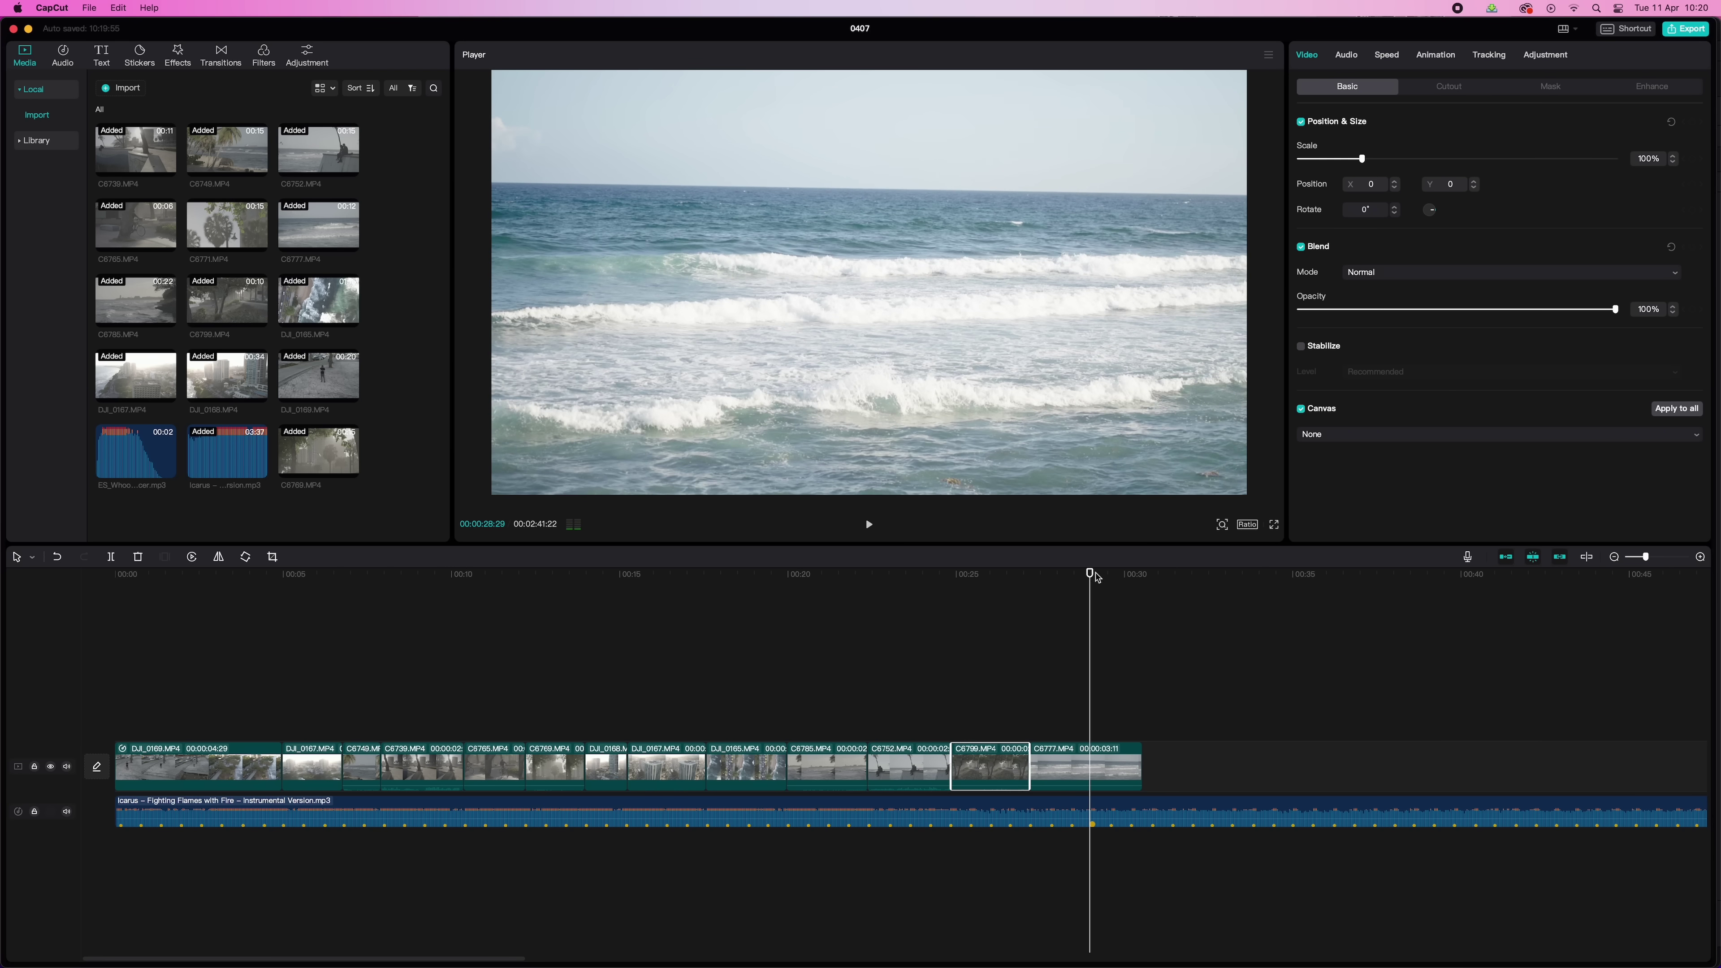
Marquee-select nearly all clips on the video track
left_click_drag(1067, 596, 222, 631)
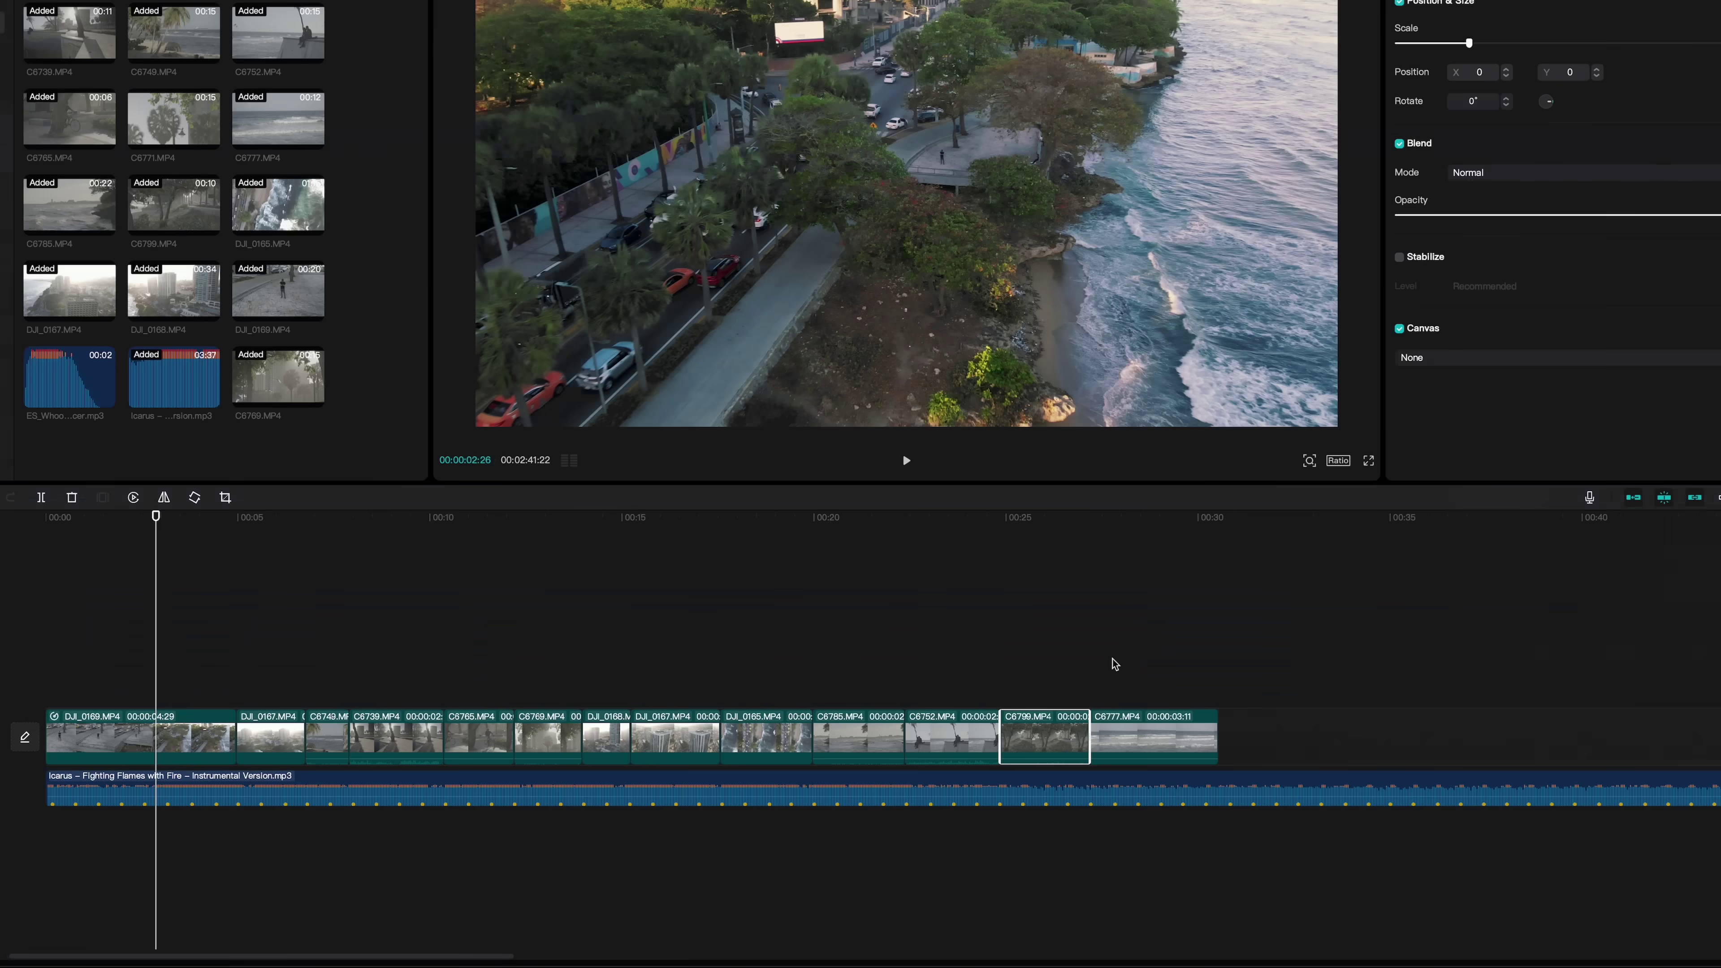
left_click_drag(1072, 707, 298, 779)
left_click_drag(1, 510, 4, 505)
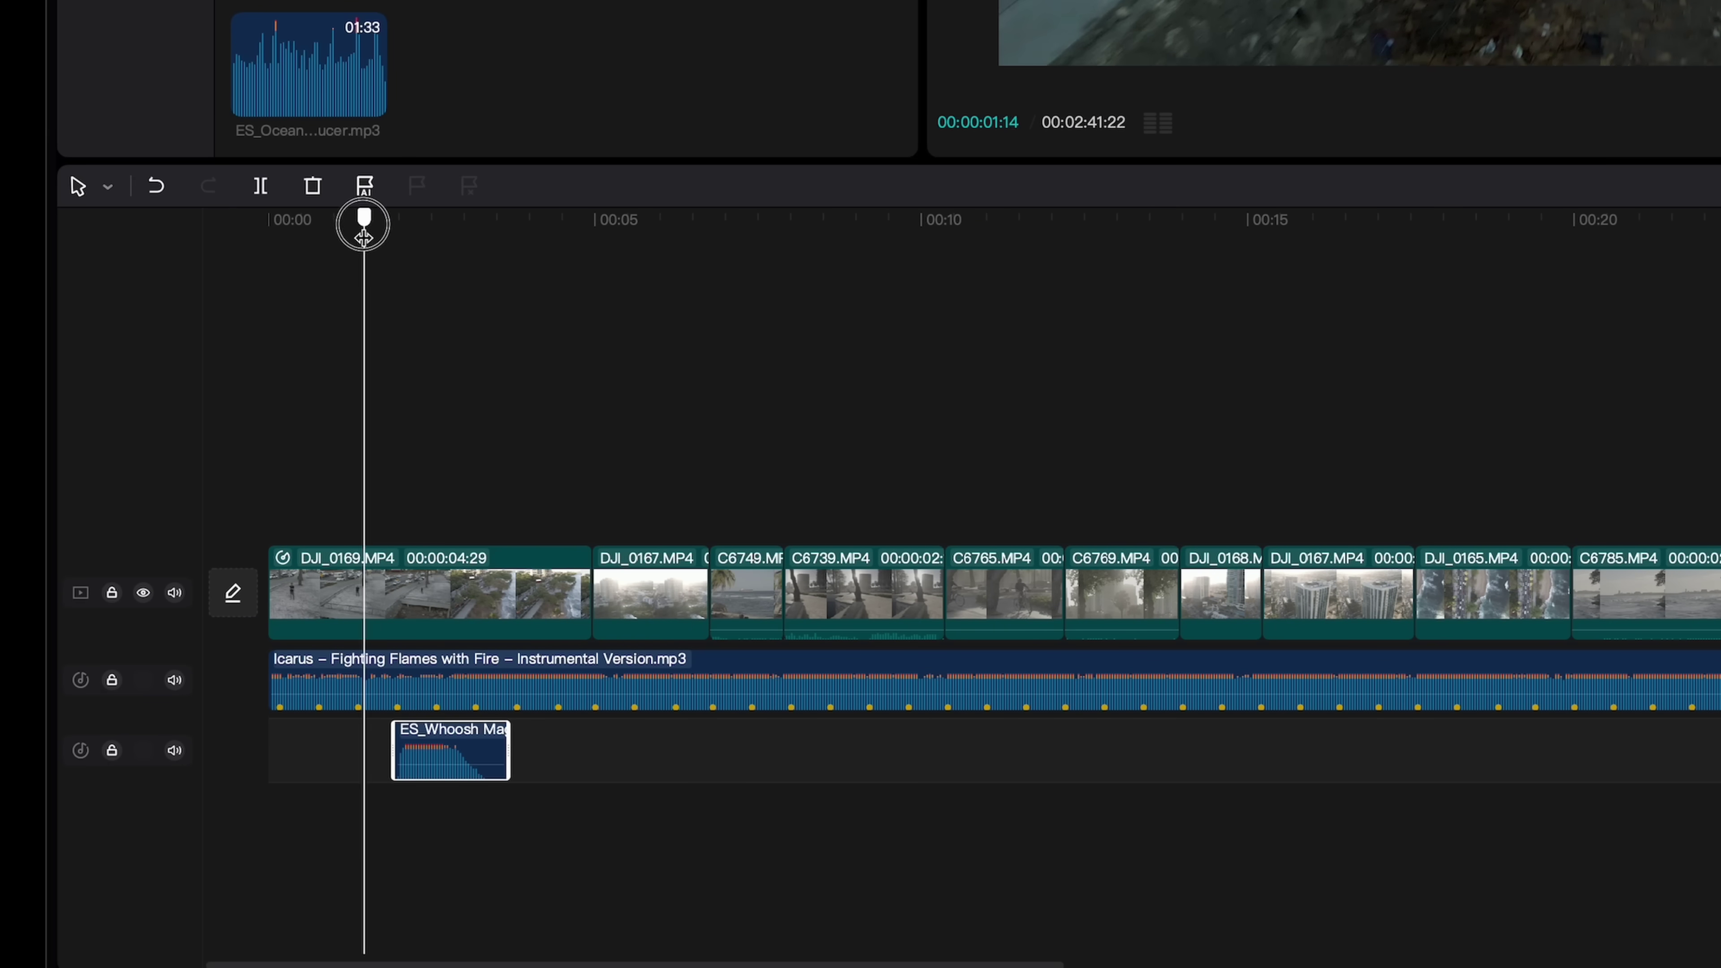
Lay the ES_Ocean Beach 2 ambience on a new audio track beneath the sequence
left_click_drag(364, 236, 419, 235)
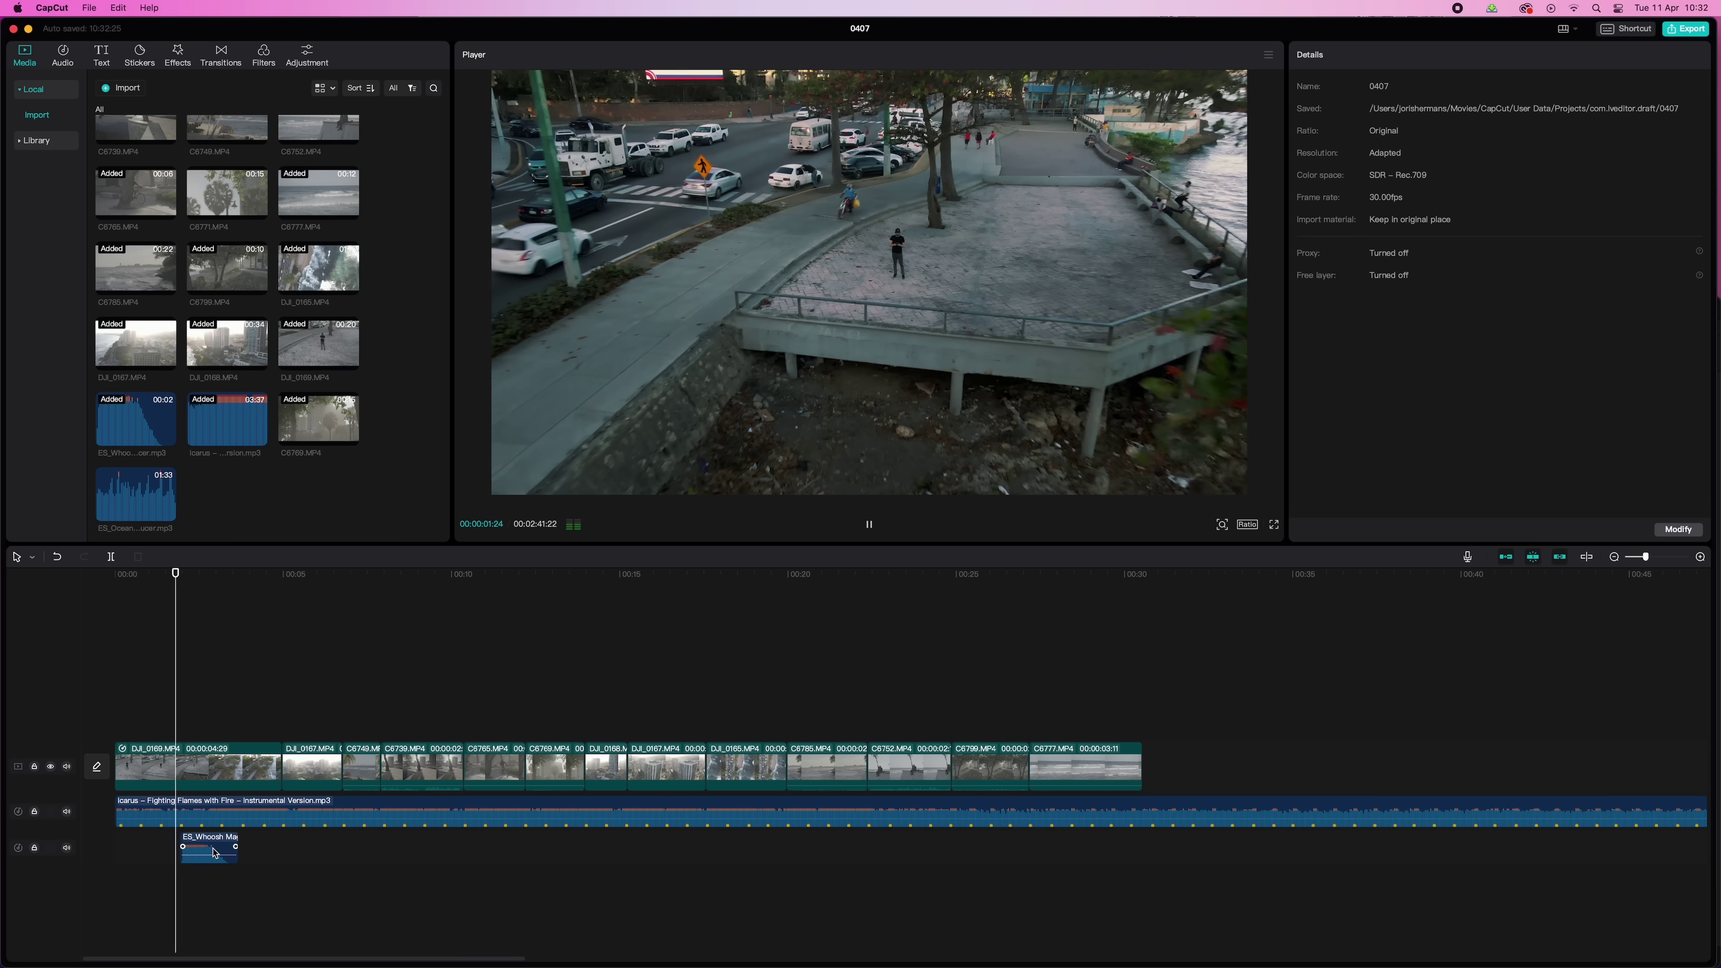
key("space")
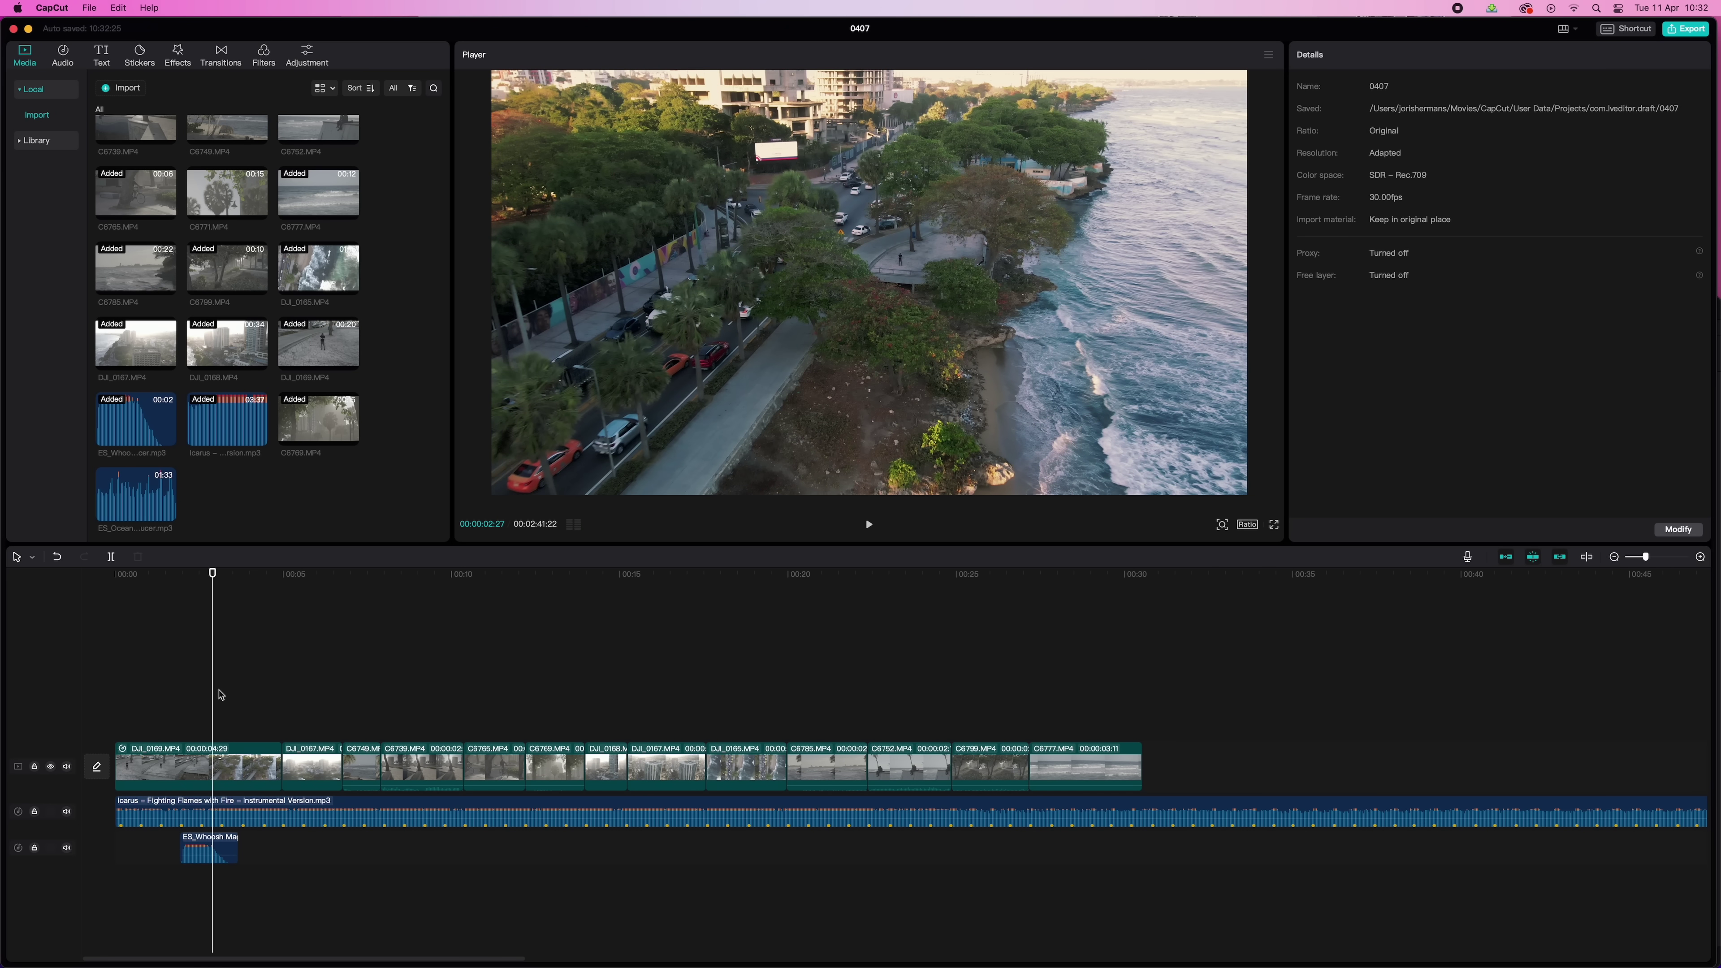
left_click_drag(136, 493, 268, 885)
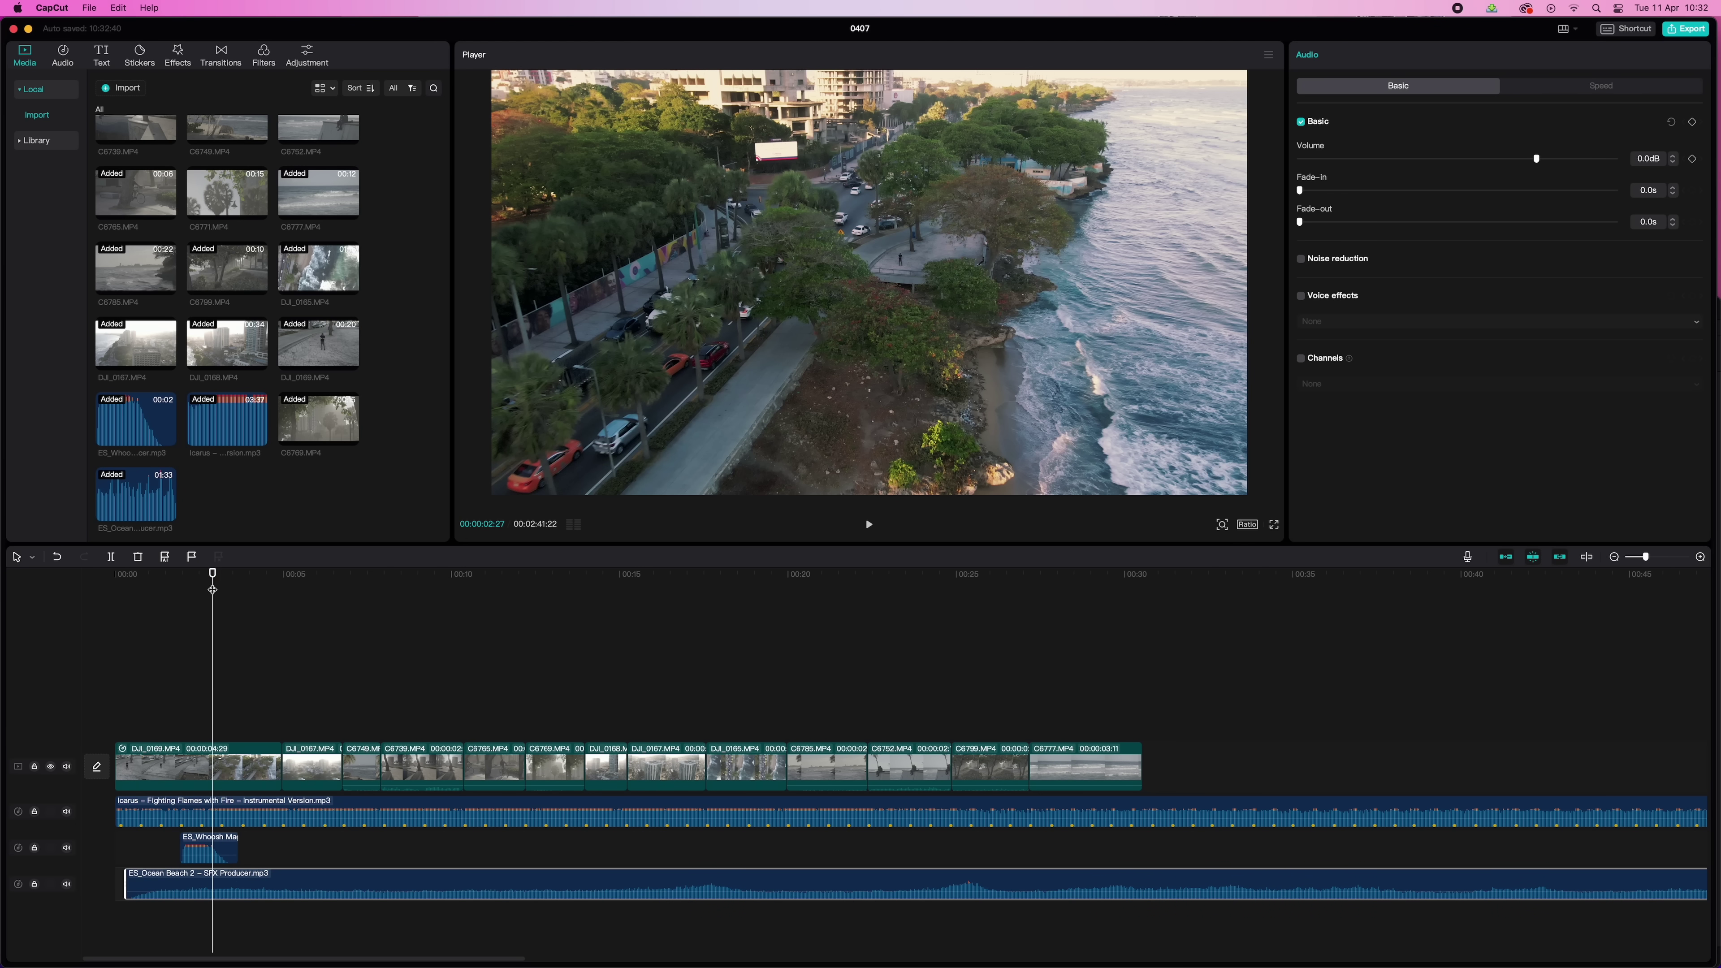
left_click_drag(212, 588, 305, 594)
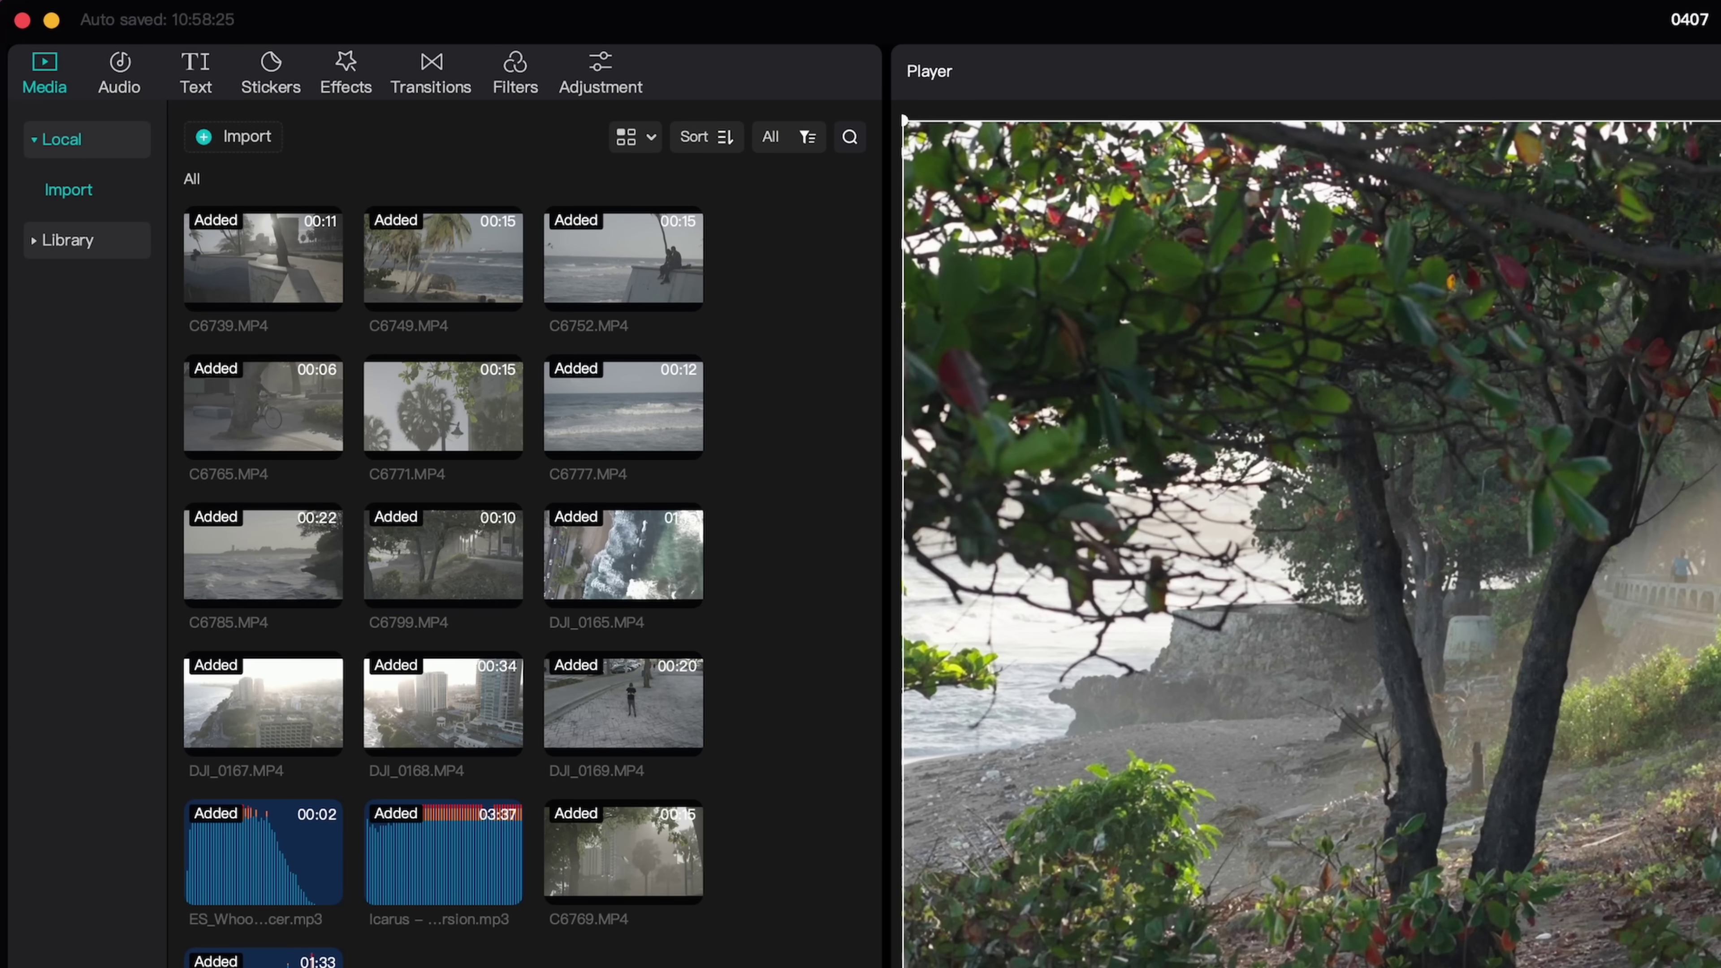
Add the Miami filter from the Retro filters to the timeline
left_click(519, 93)
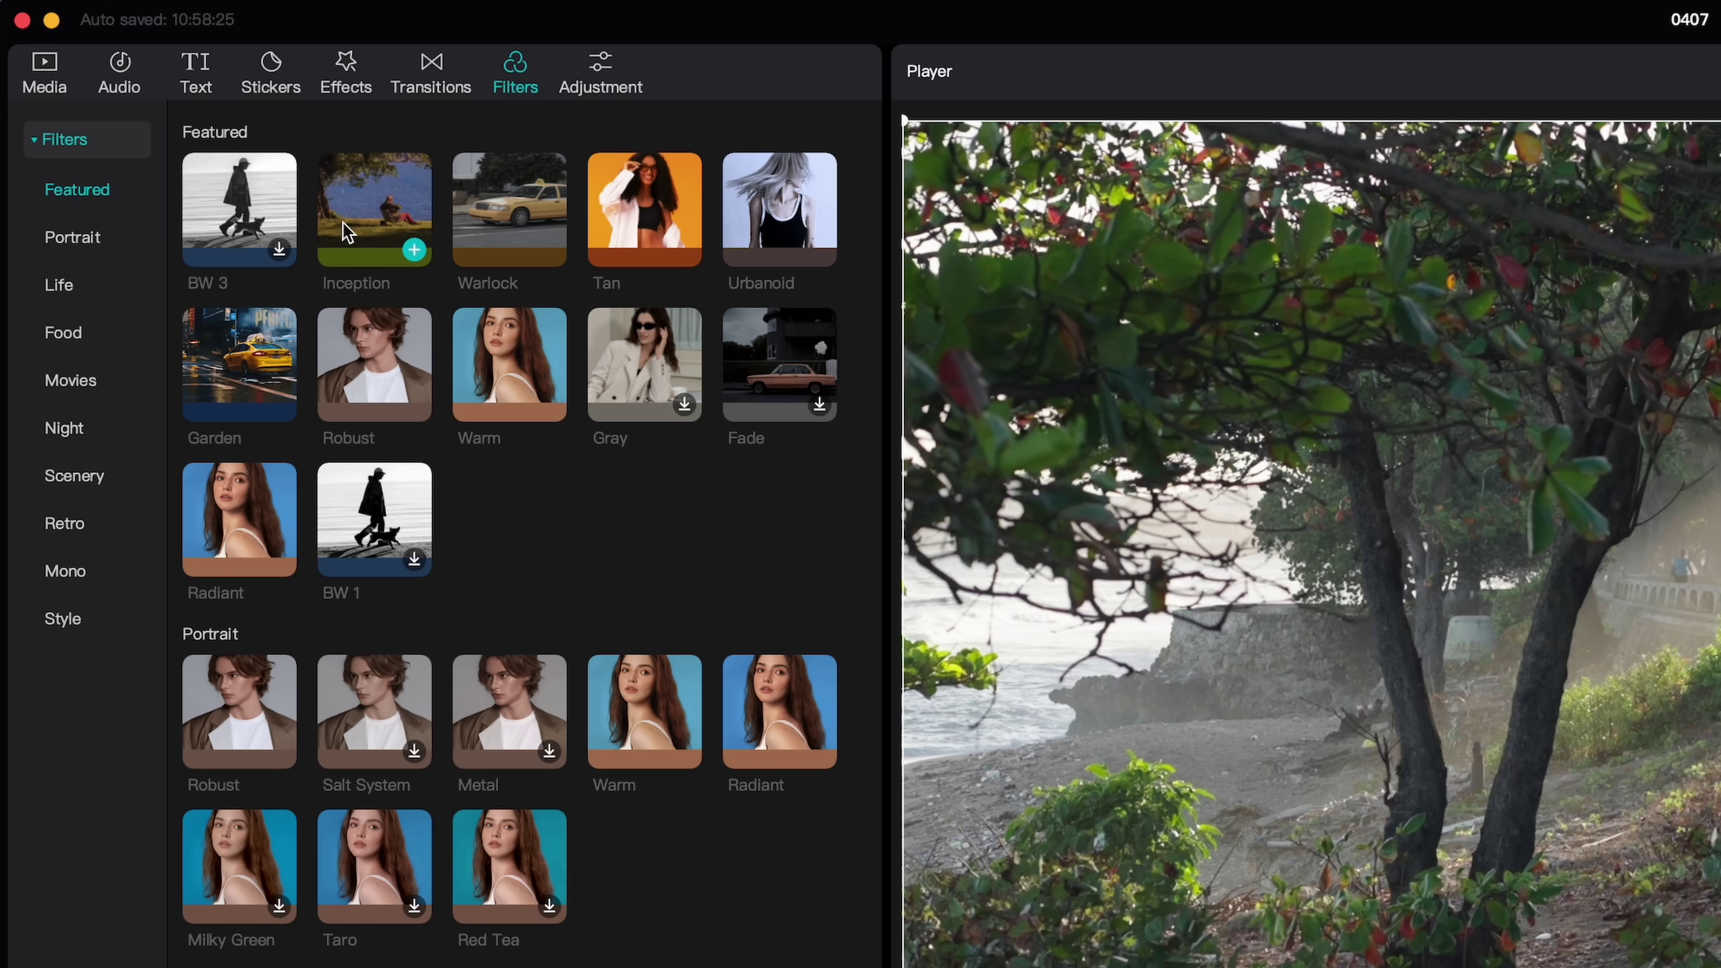
scroll(713, 909, "down", 20)
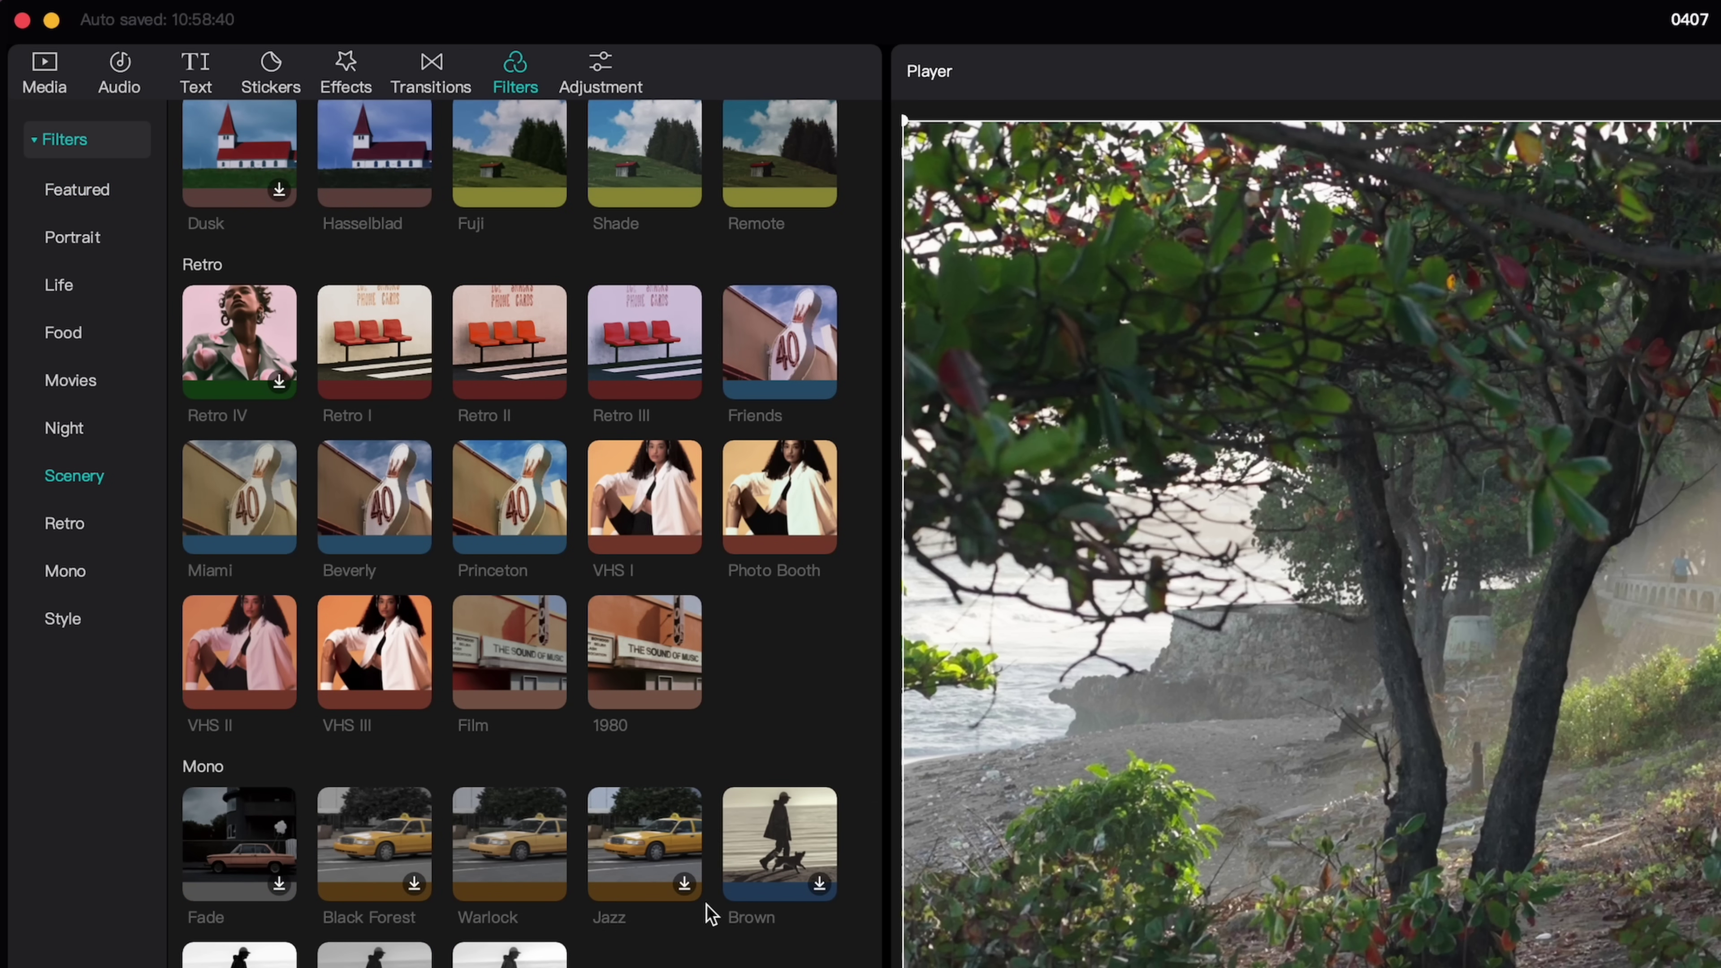
left_click(278, 537)
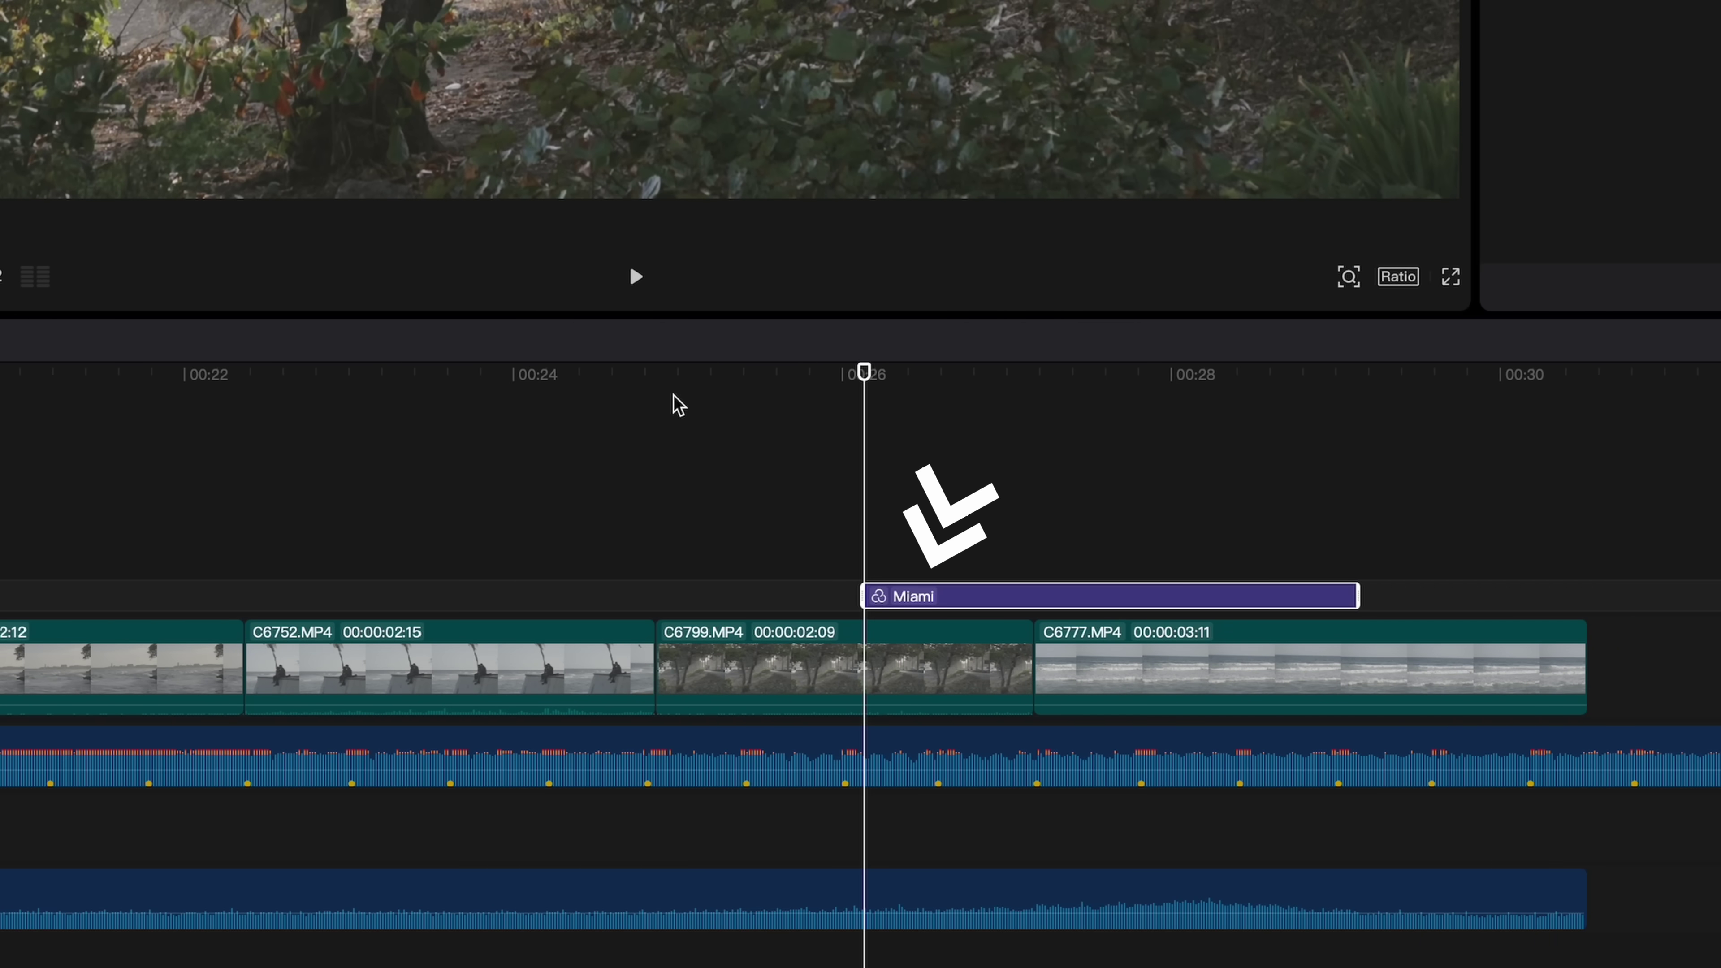
Extend the Miami filter layer from the sequence start to the video track's end
left_click_drag(879, 608, 837, 615)
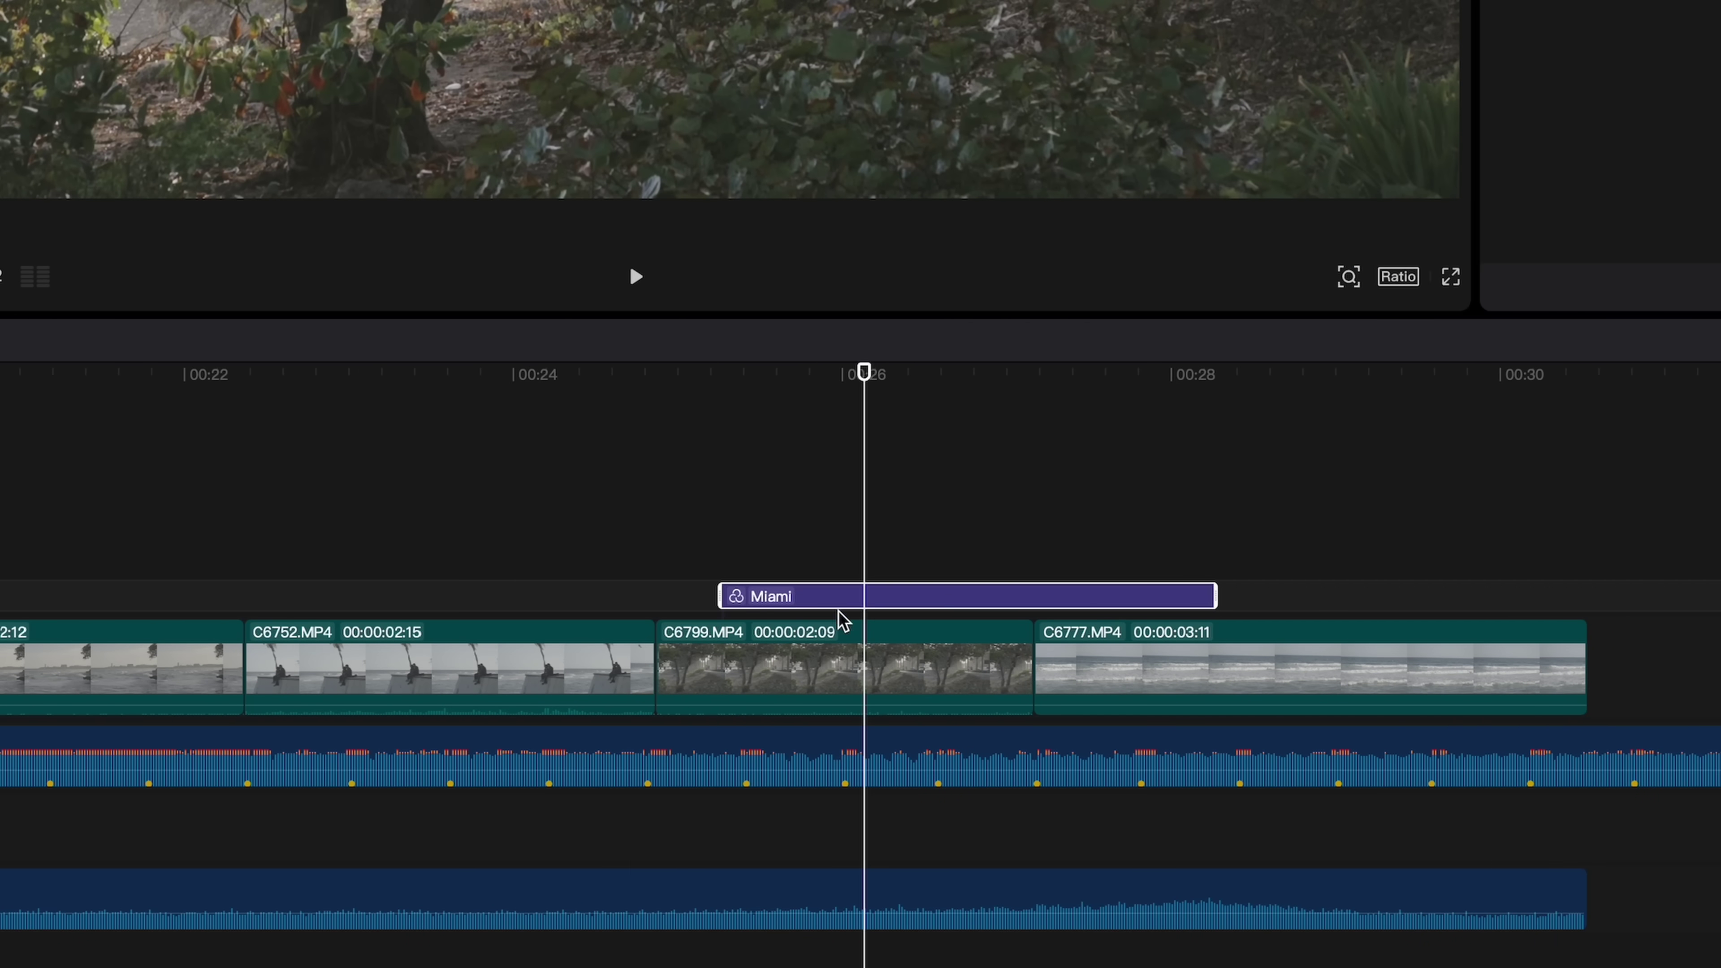
mouse_move(814, 385)
left_mouse_down()
mouse_move(660, 398)
mouse_move(803, 384)
left_mouse_up()
left_click_drag(710, 597, 160, 760)
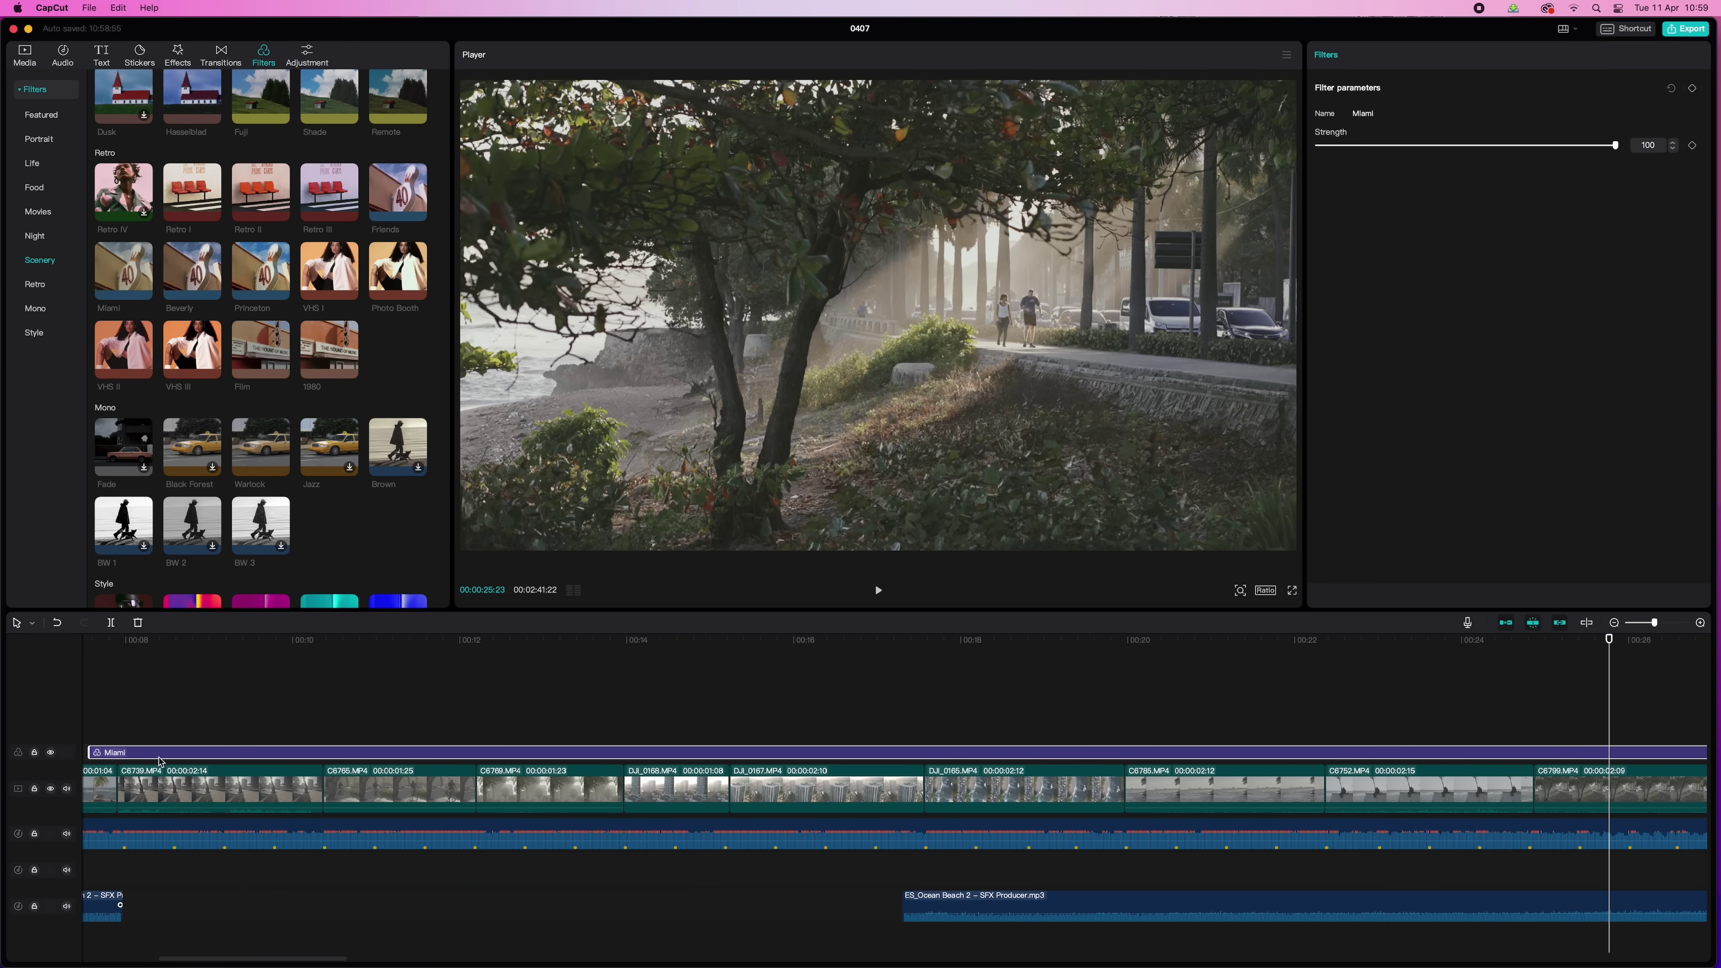
scroll(160, 761, "down", 3)
left_click_drag(400, 753, 113, 753)
left_click_drag(1206, 751, 1293, 752)
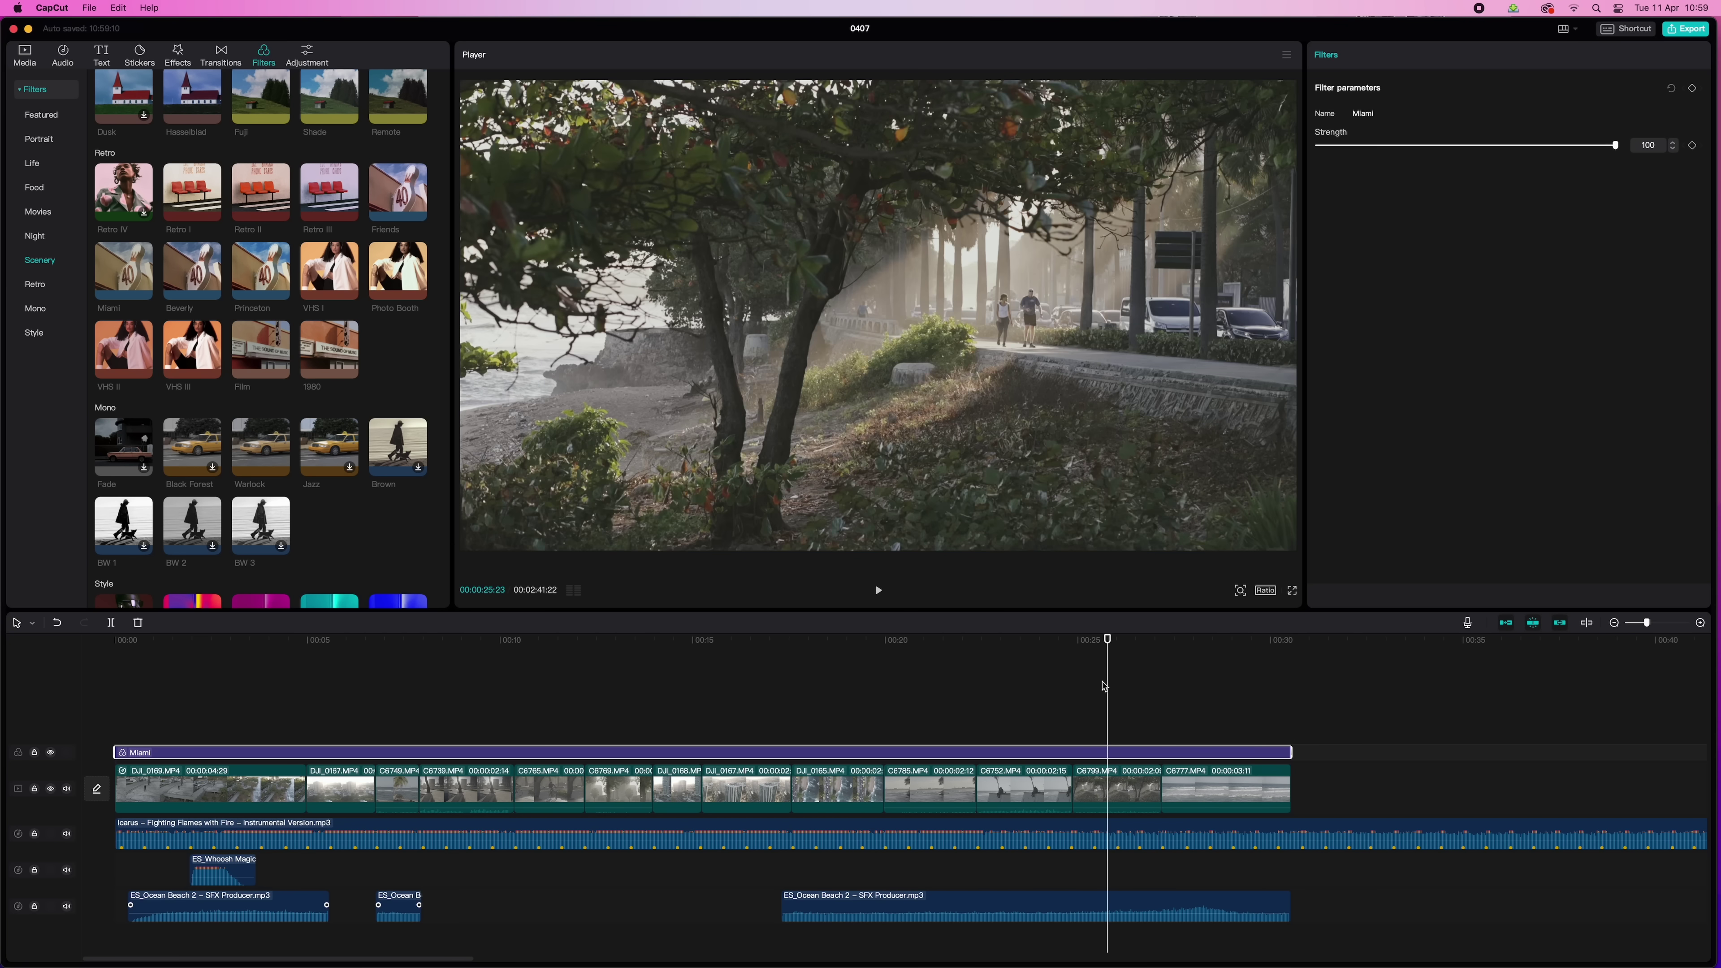
left_click_drag(1652, 627, 1662, 633)
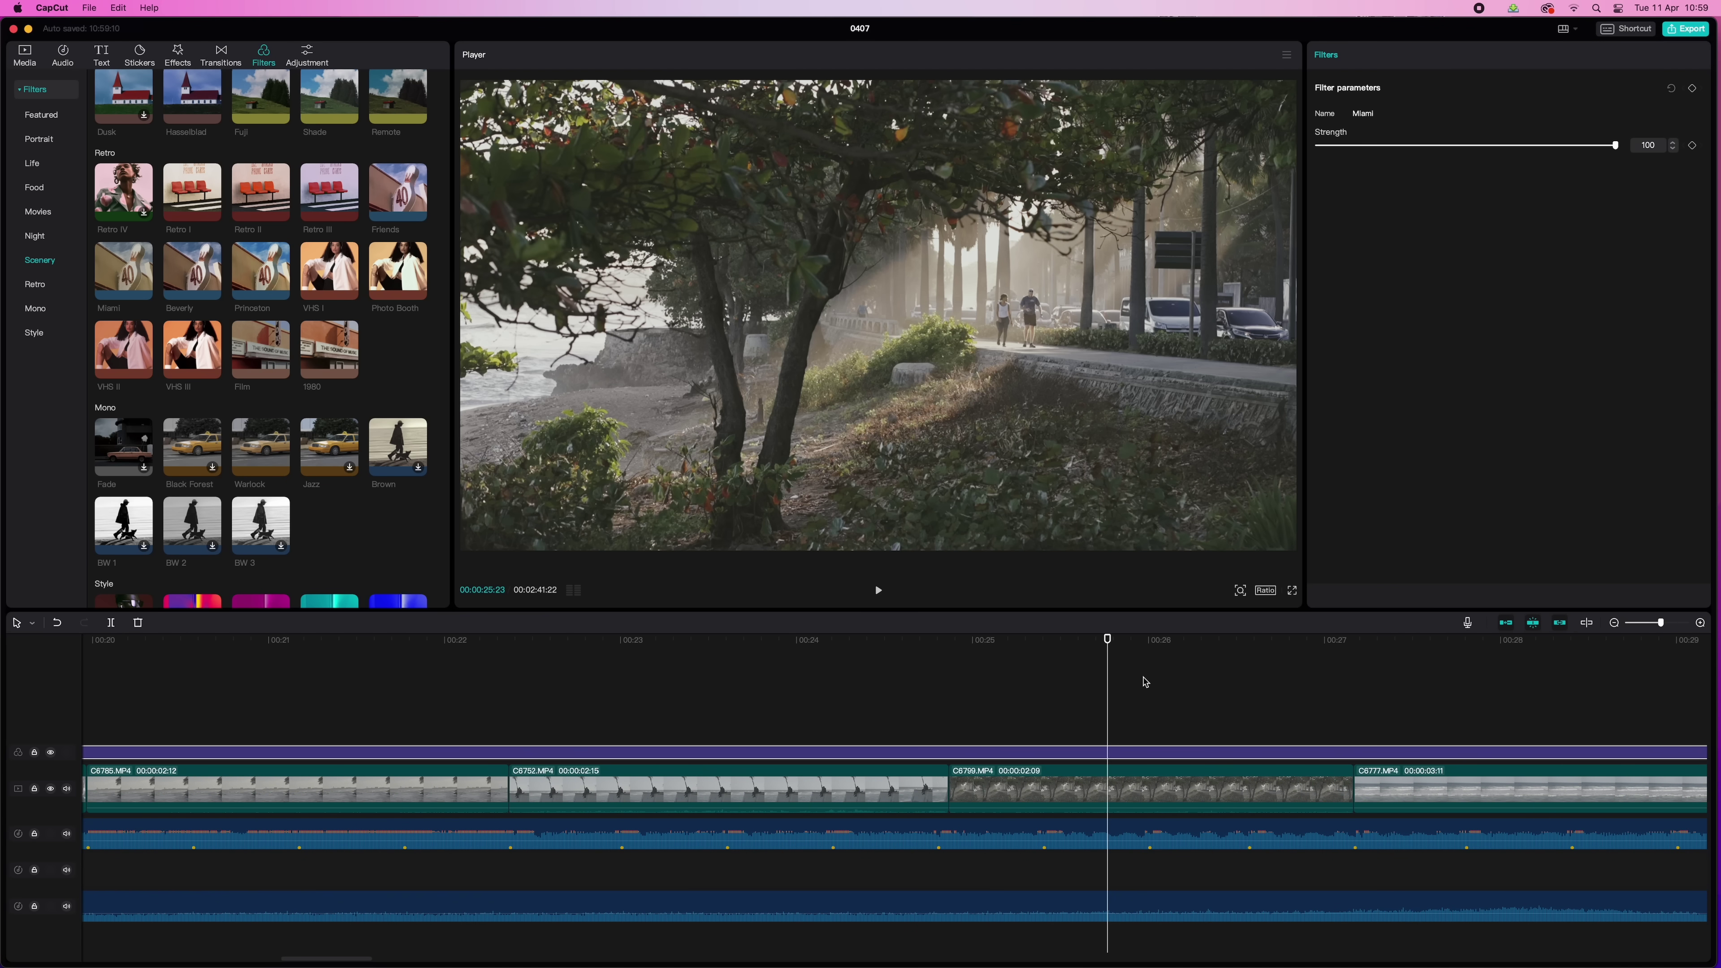
Set C6799's Basic adjustments: Temp 20, Saturation 14, Contrast 15, Illumination 6, sharpen 0
left_click(1110, 786)
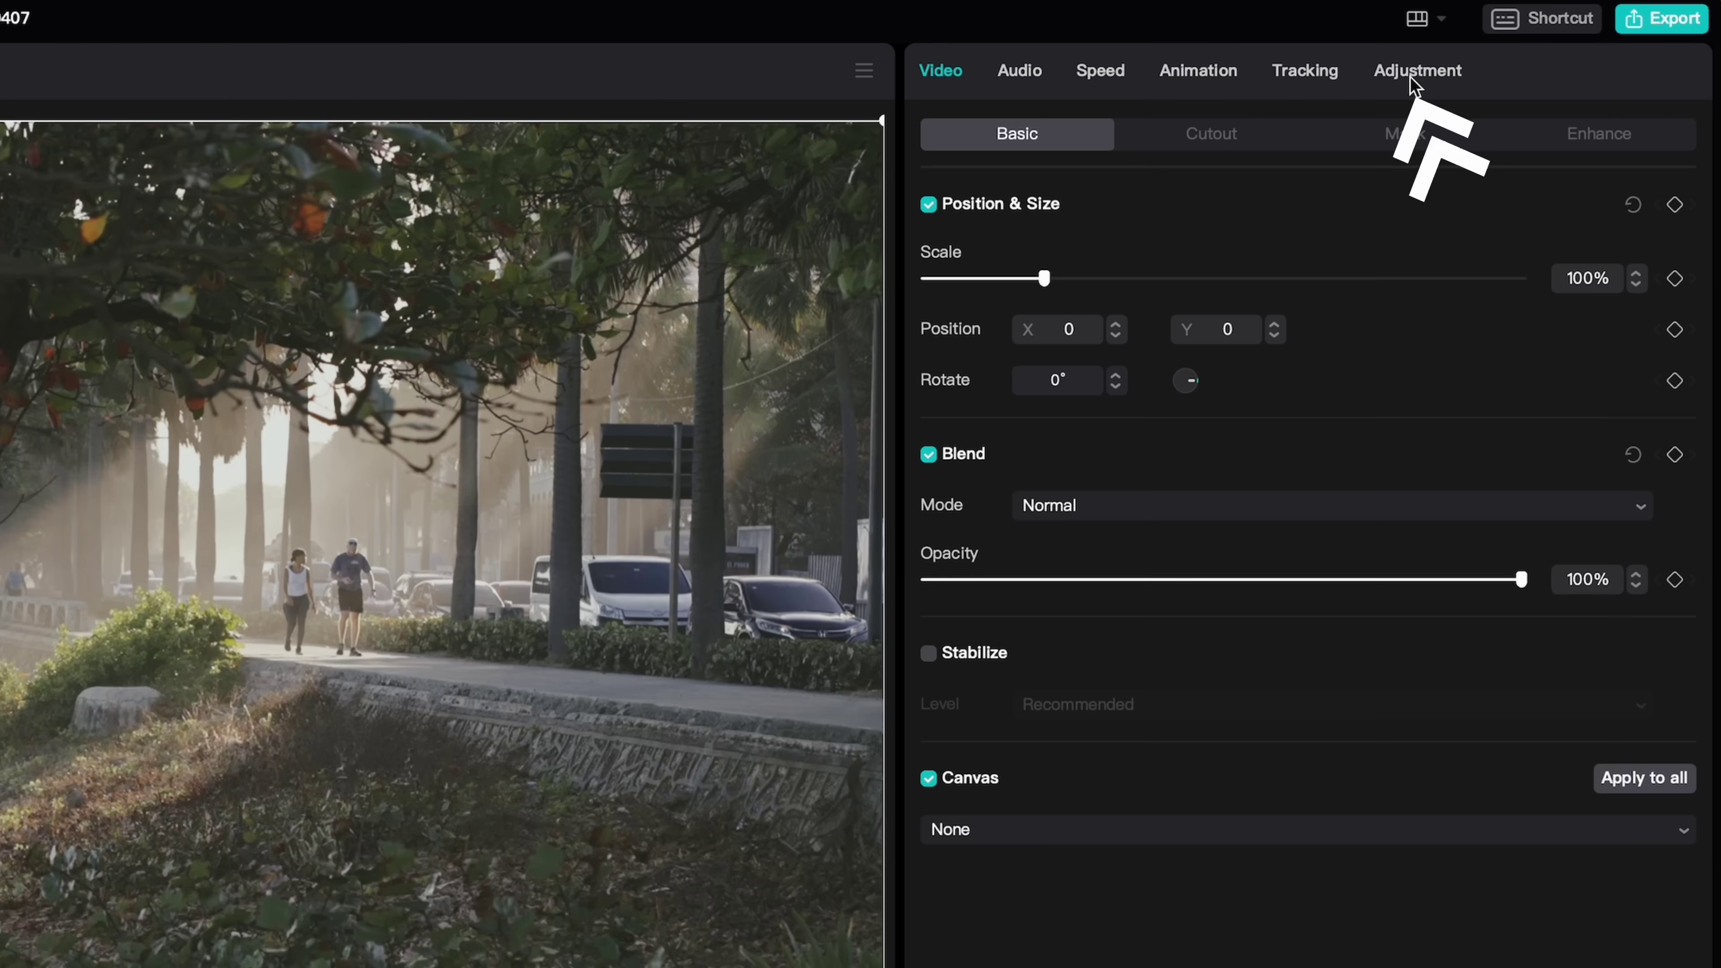
left_click(1415, 75)
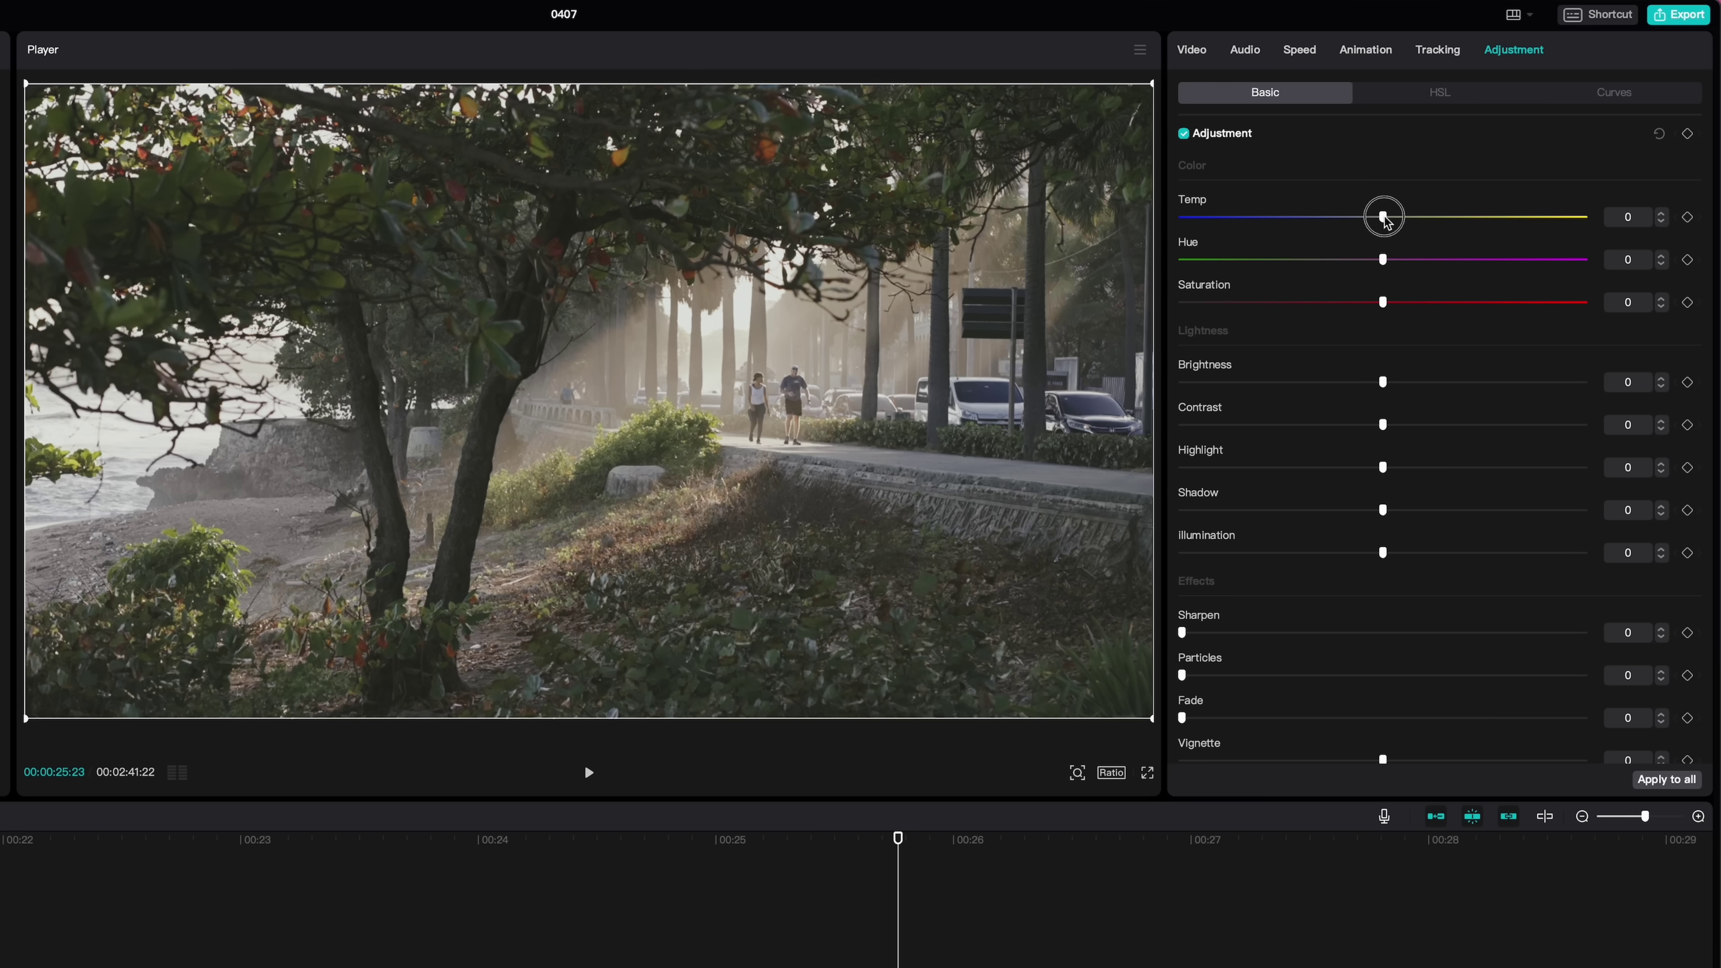
left_click_drag(1219, 315, 1309, 323)
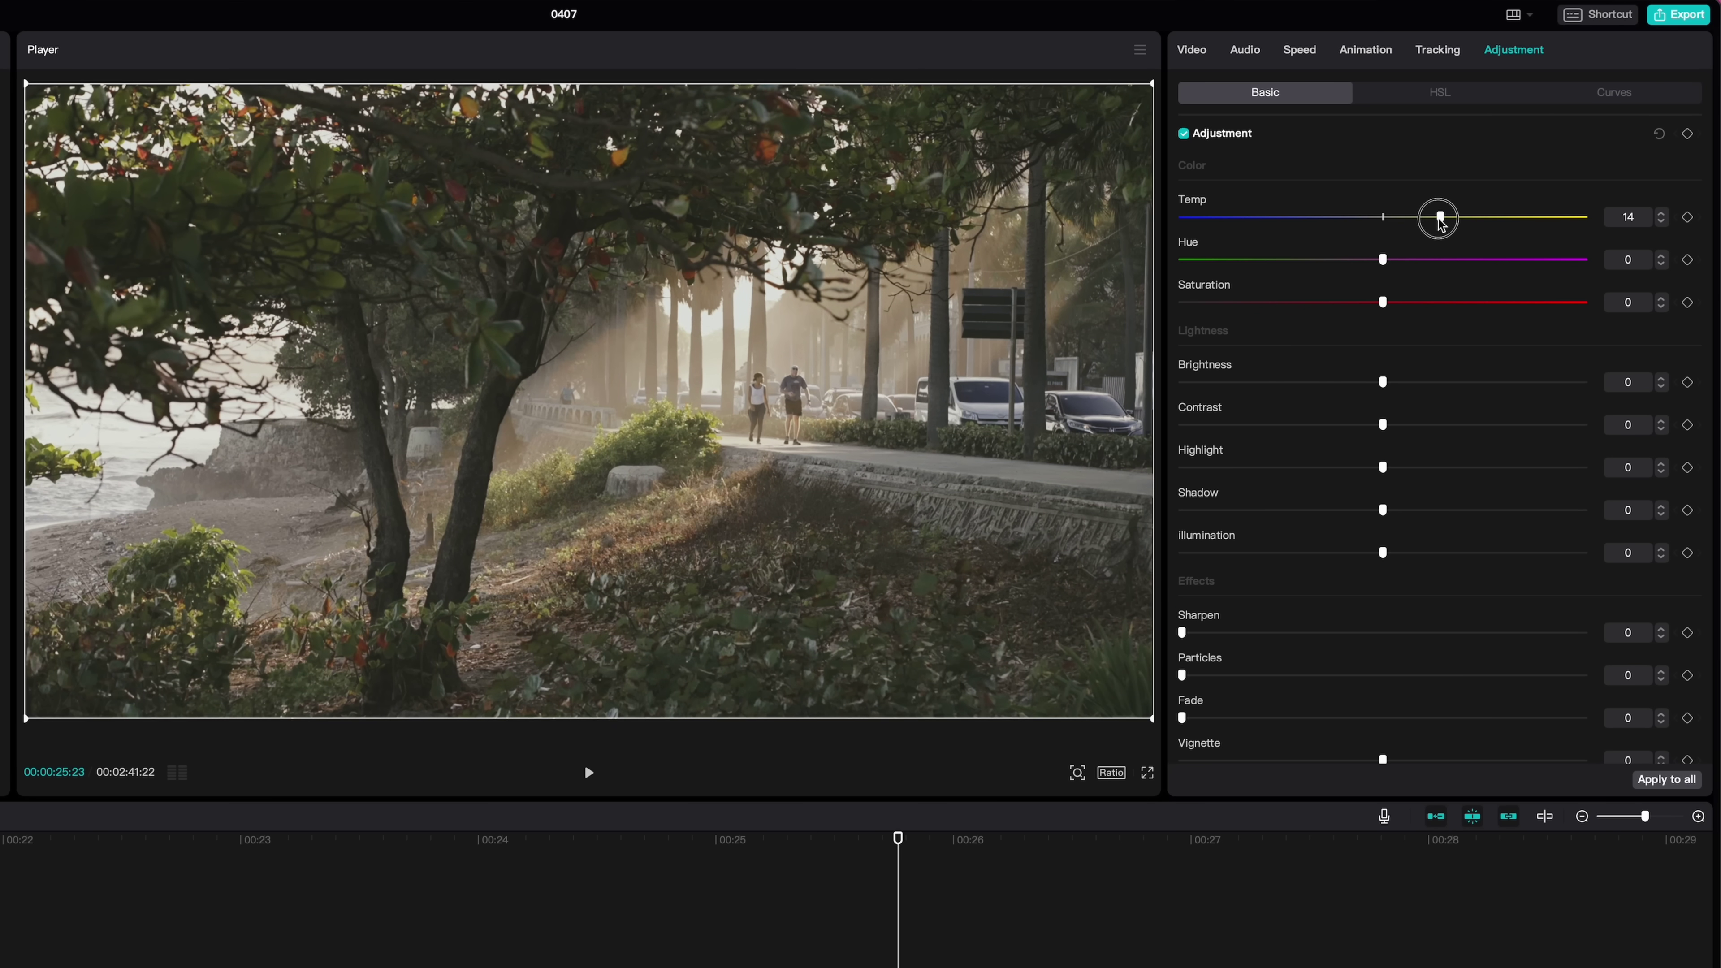
left_click_drag(1440, 220, 1463, 227)
left_click_drag(1384, 302, 1439, 303)
left_click_drag(1384, 425, 1443, 424)
left_click_drag(1384, 553, 1407, 553)
scroll(1335, 646, "down", 1)
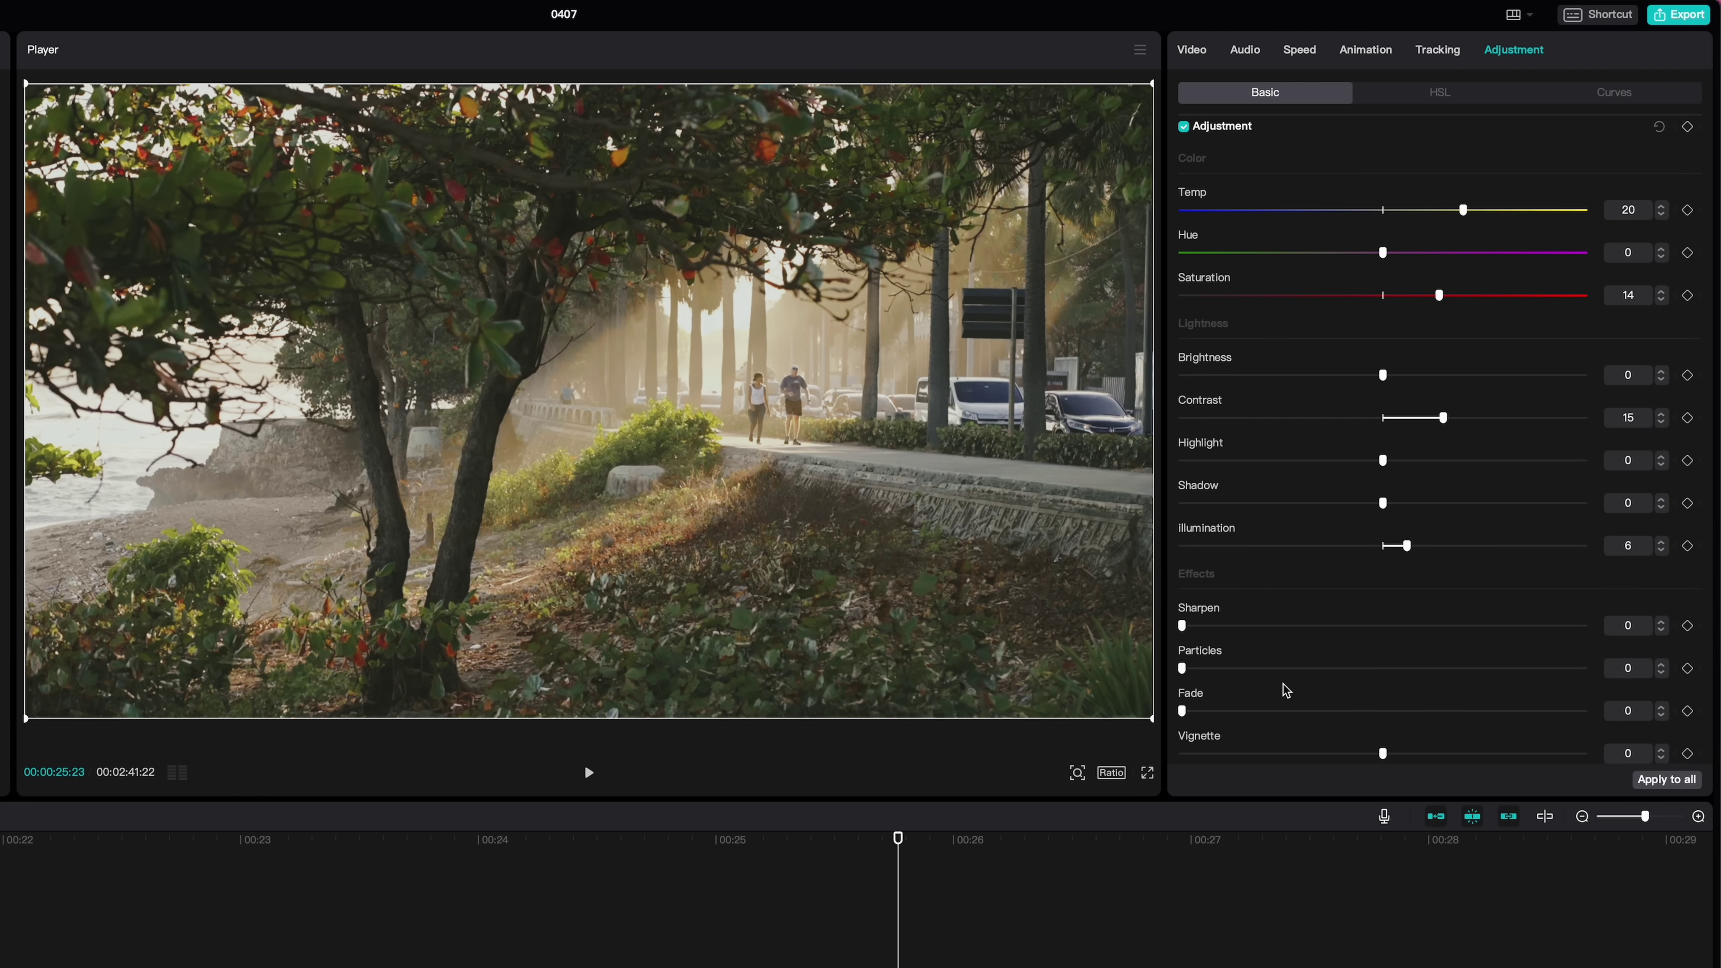
mouse_move(1185, 626)
left_mouse_down()
mouse_move(1537, 615)
mouse_move(1176, 607)
left_mouse_up()
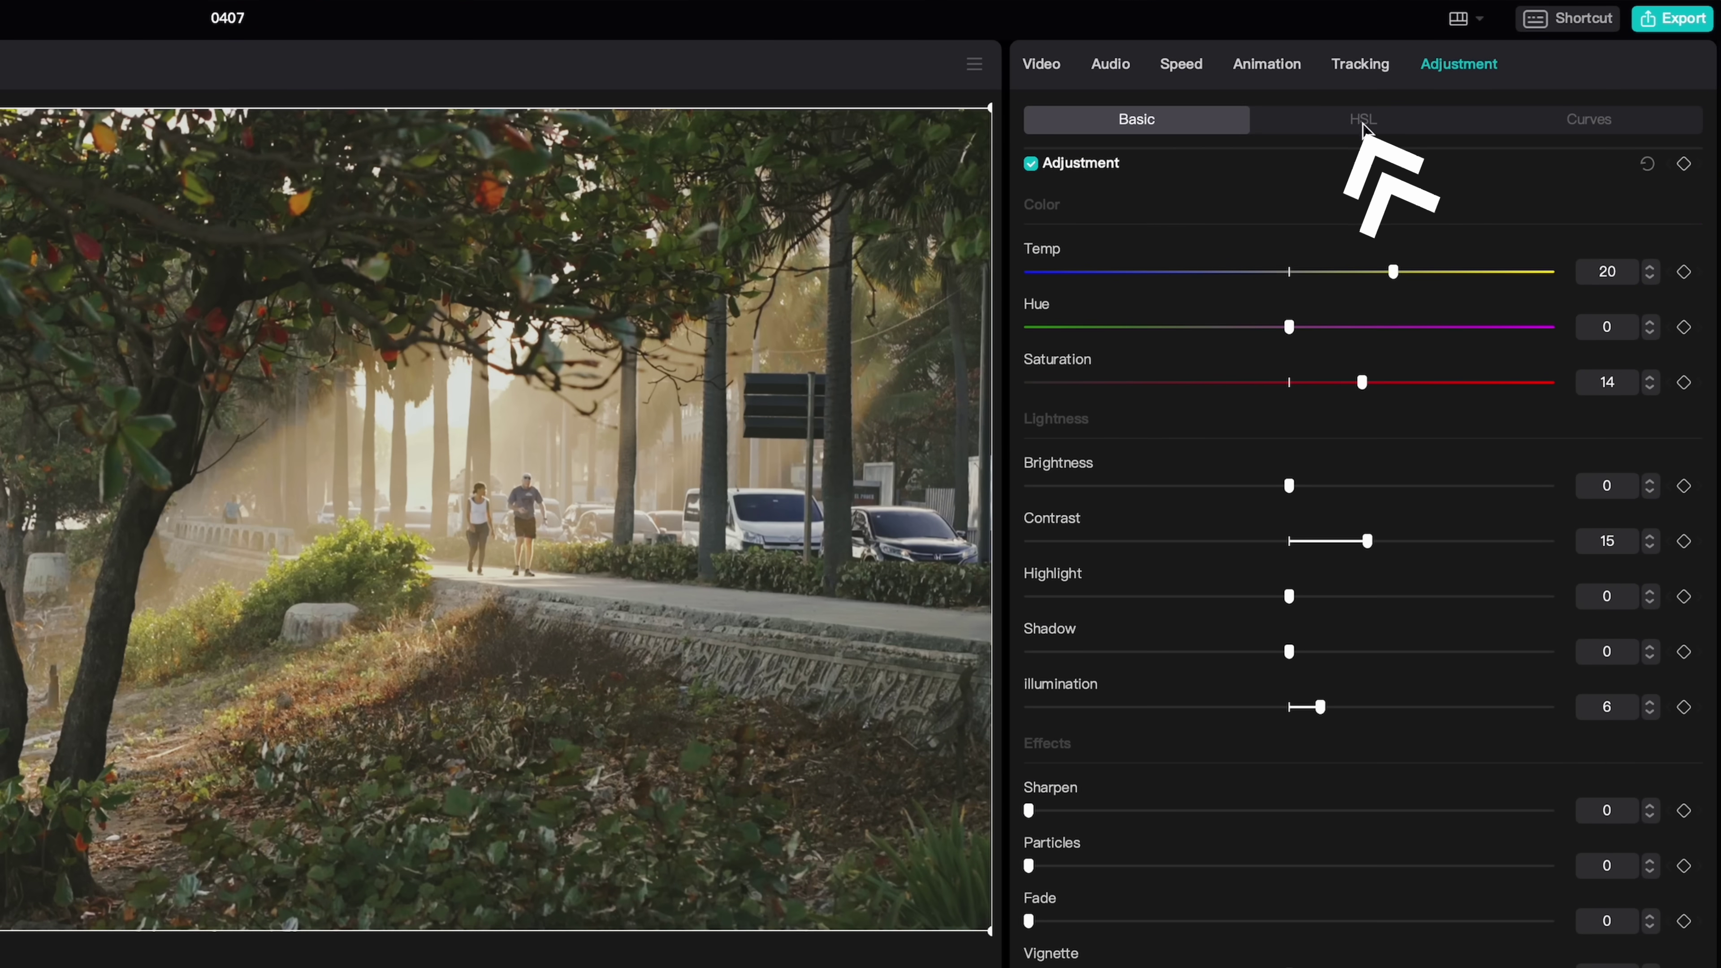
In HSL, raise the orange circle's saturation to 26 and yellow's to 25
left_click(1516, 87)
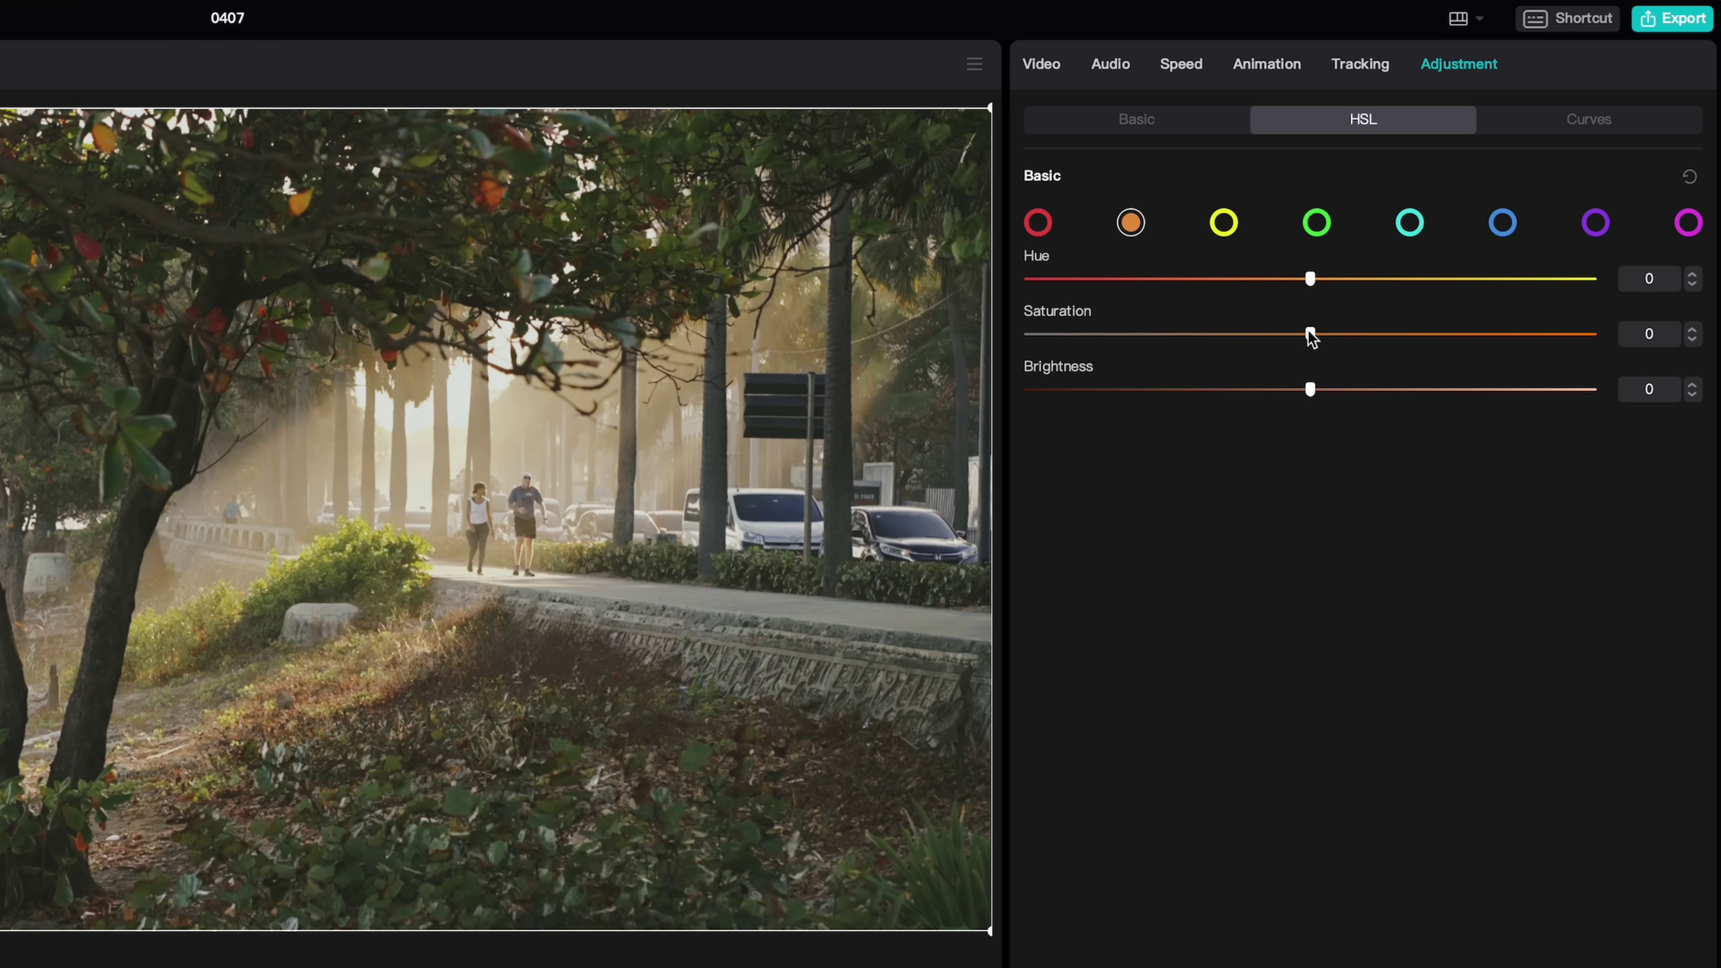
left_click_drag(1313, 339, 1382, 337)
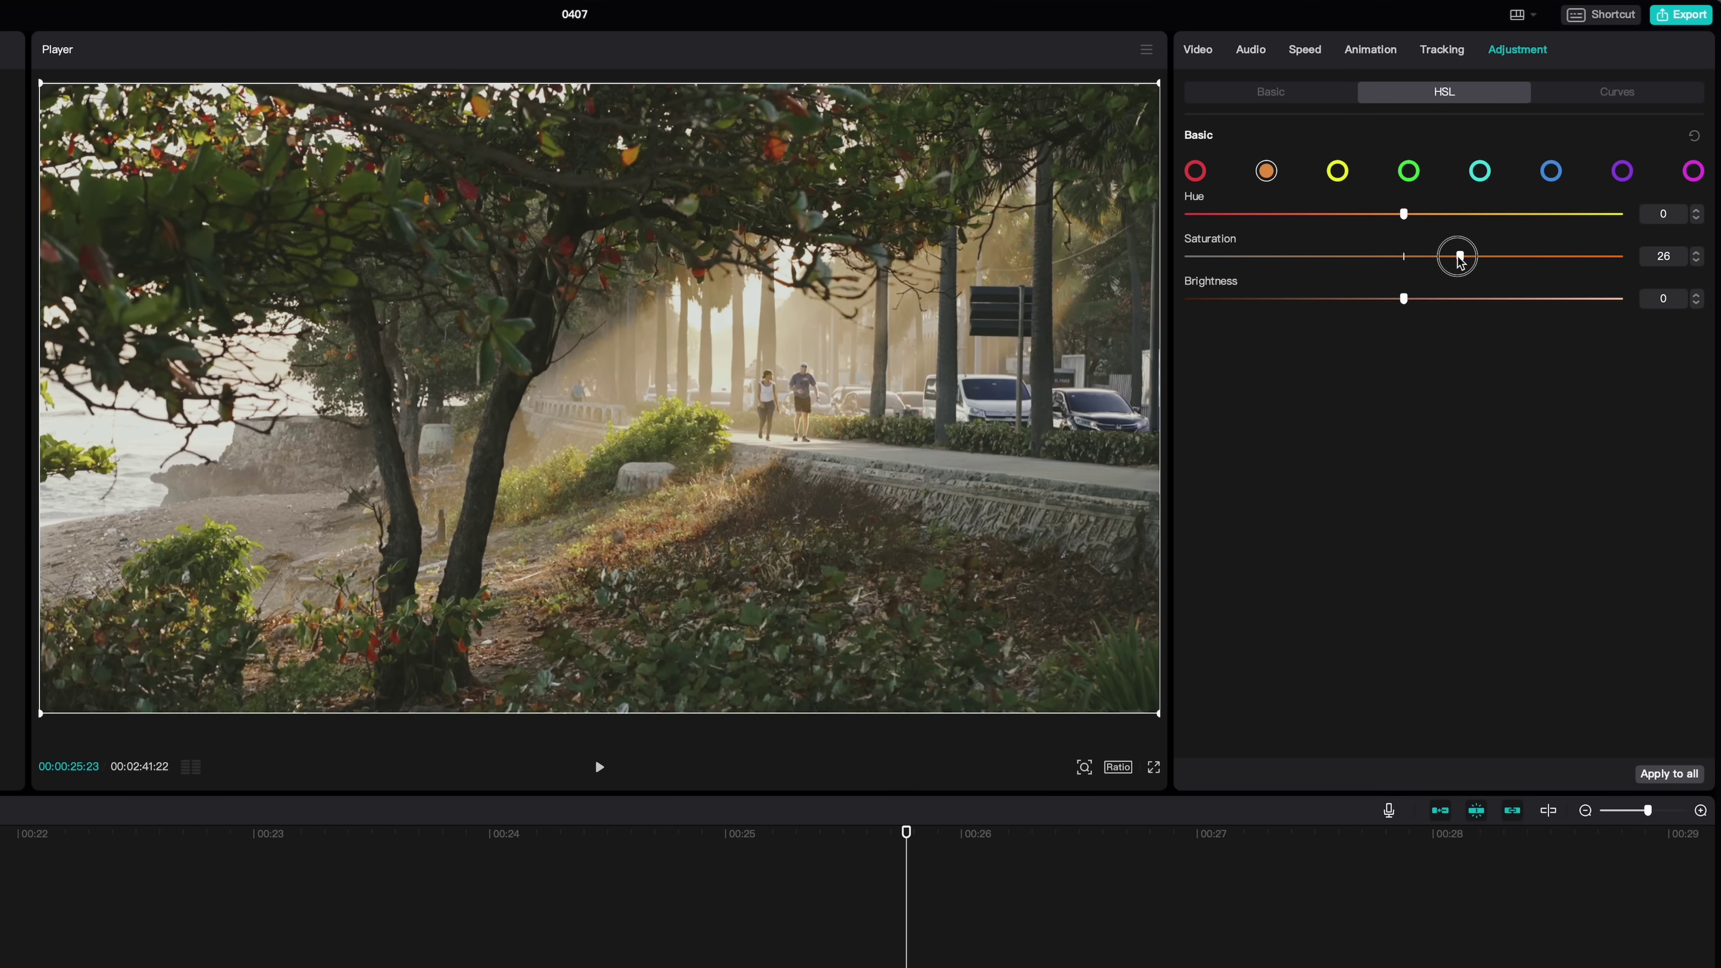
left_click(1233, 218)
left_click_drag(1403, 256, 1468, 256)
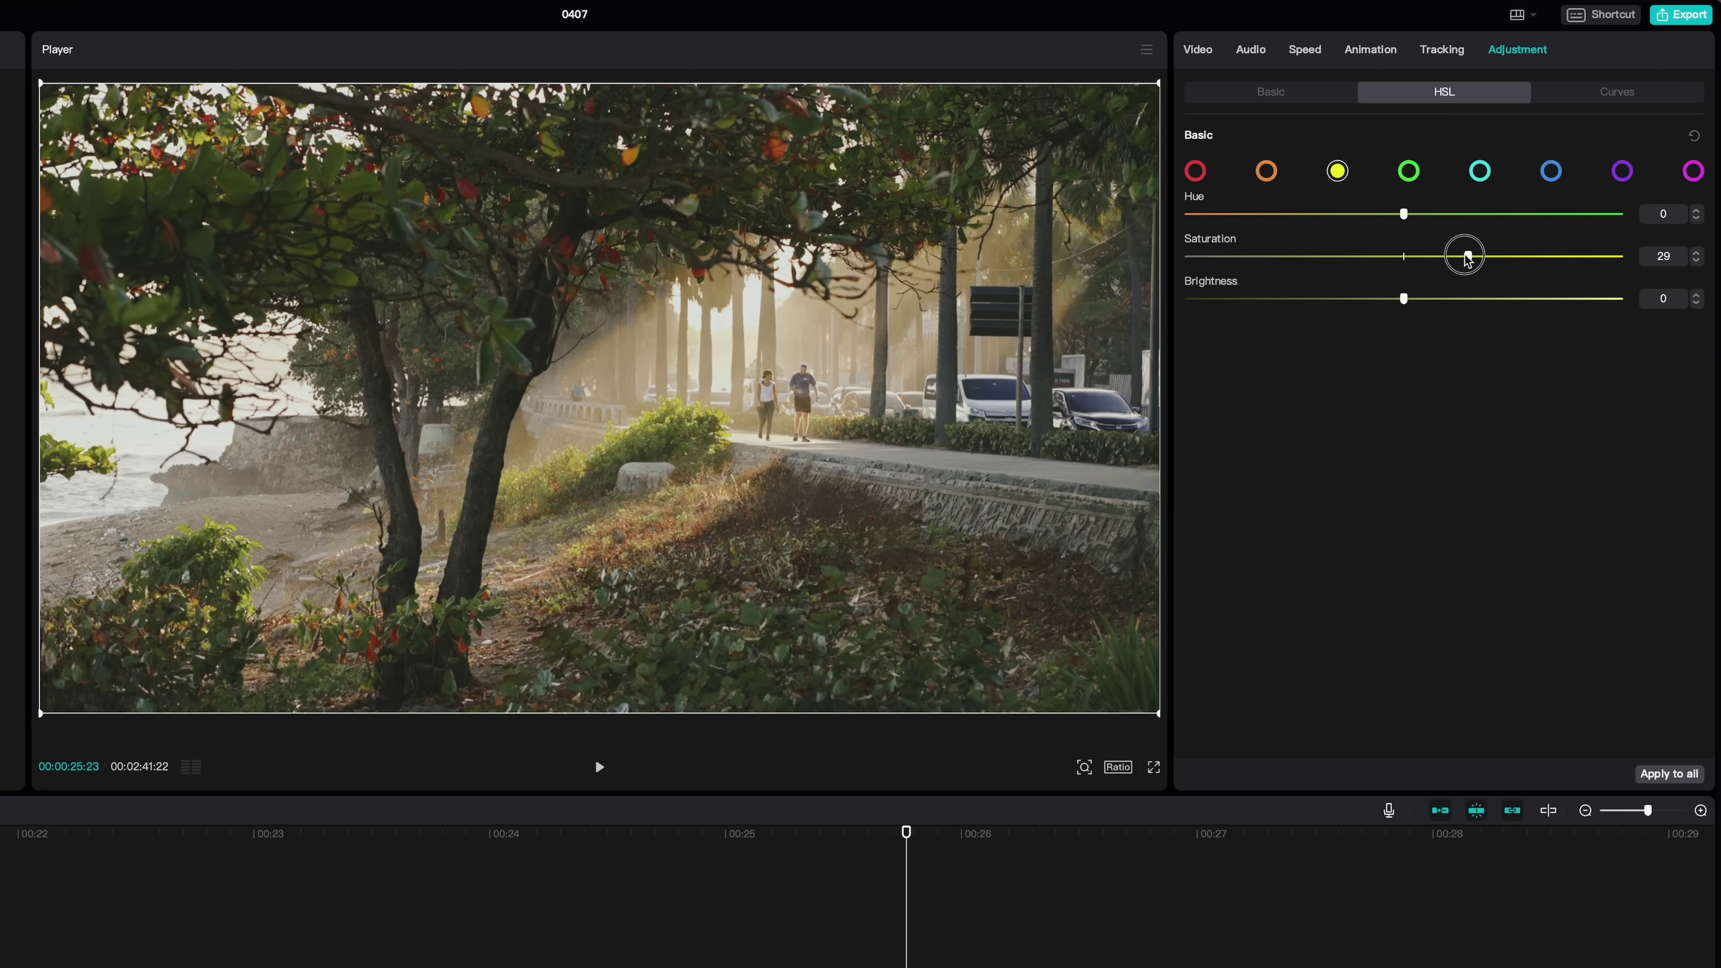
left_click_drag(1466, 258, 1457, 258)
In Curves, try an S-shaped brightness curve: darker shadows, brighter highlights
left_click(1615, 95)
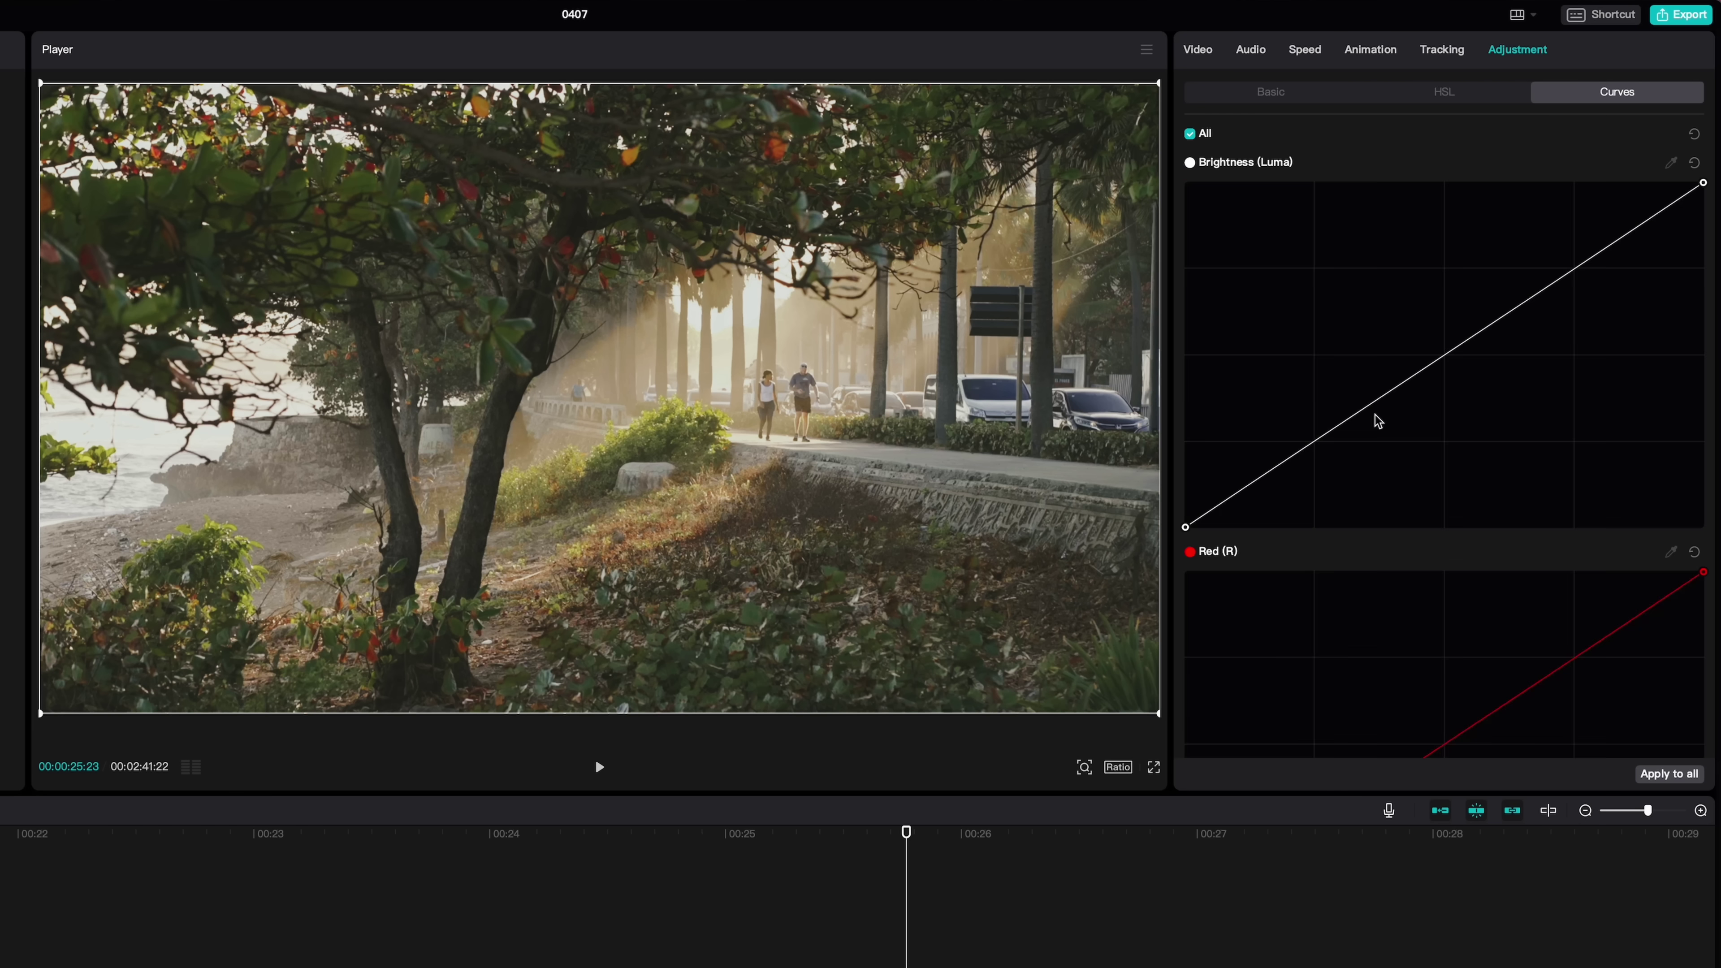
scroll(1426, 539, "down", 10)
scroll(1427, 539, "up", 10)
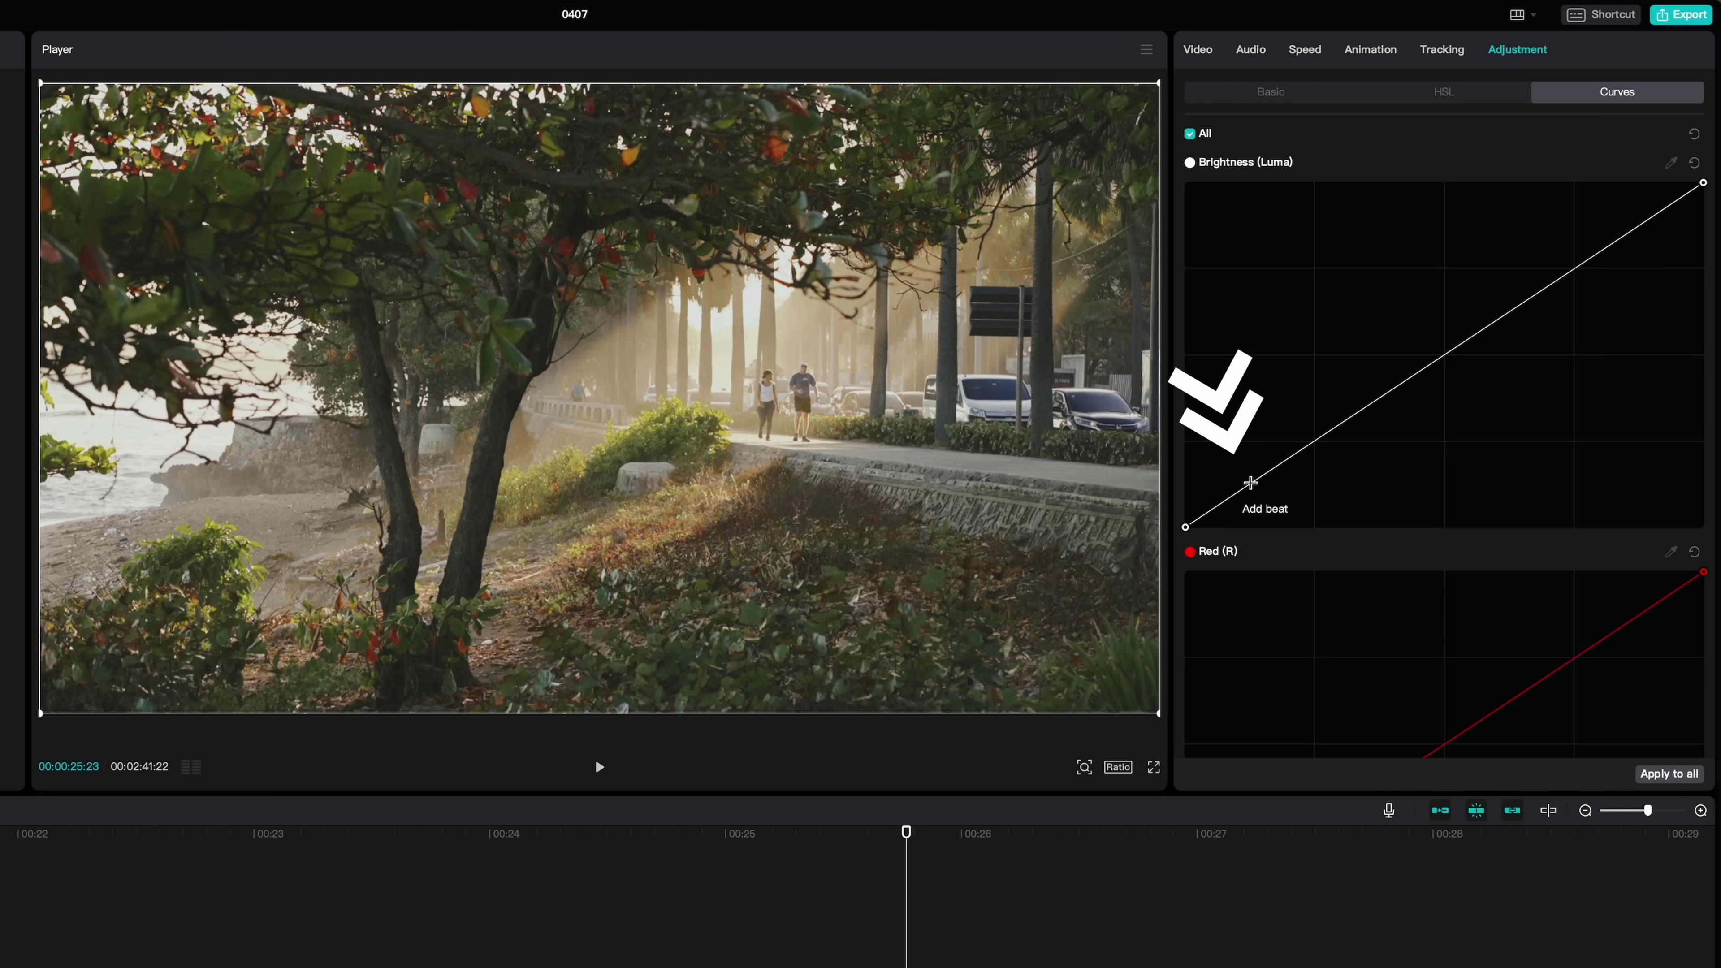
left_click(1437, 357)
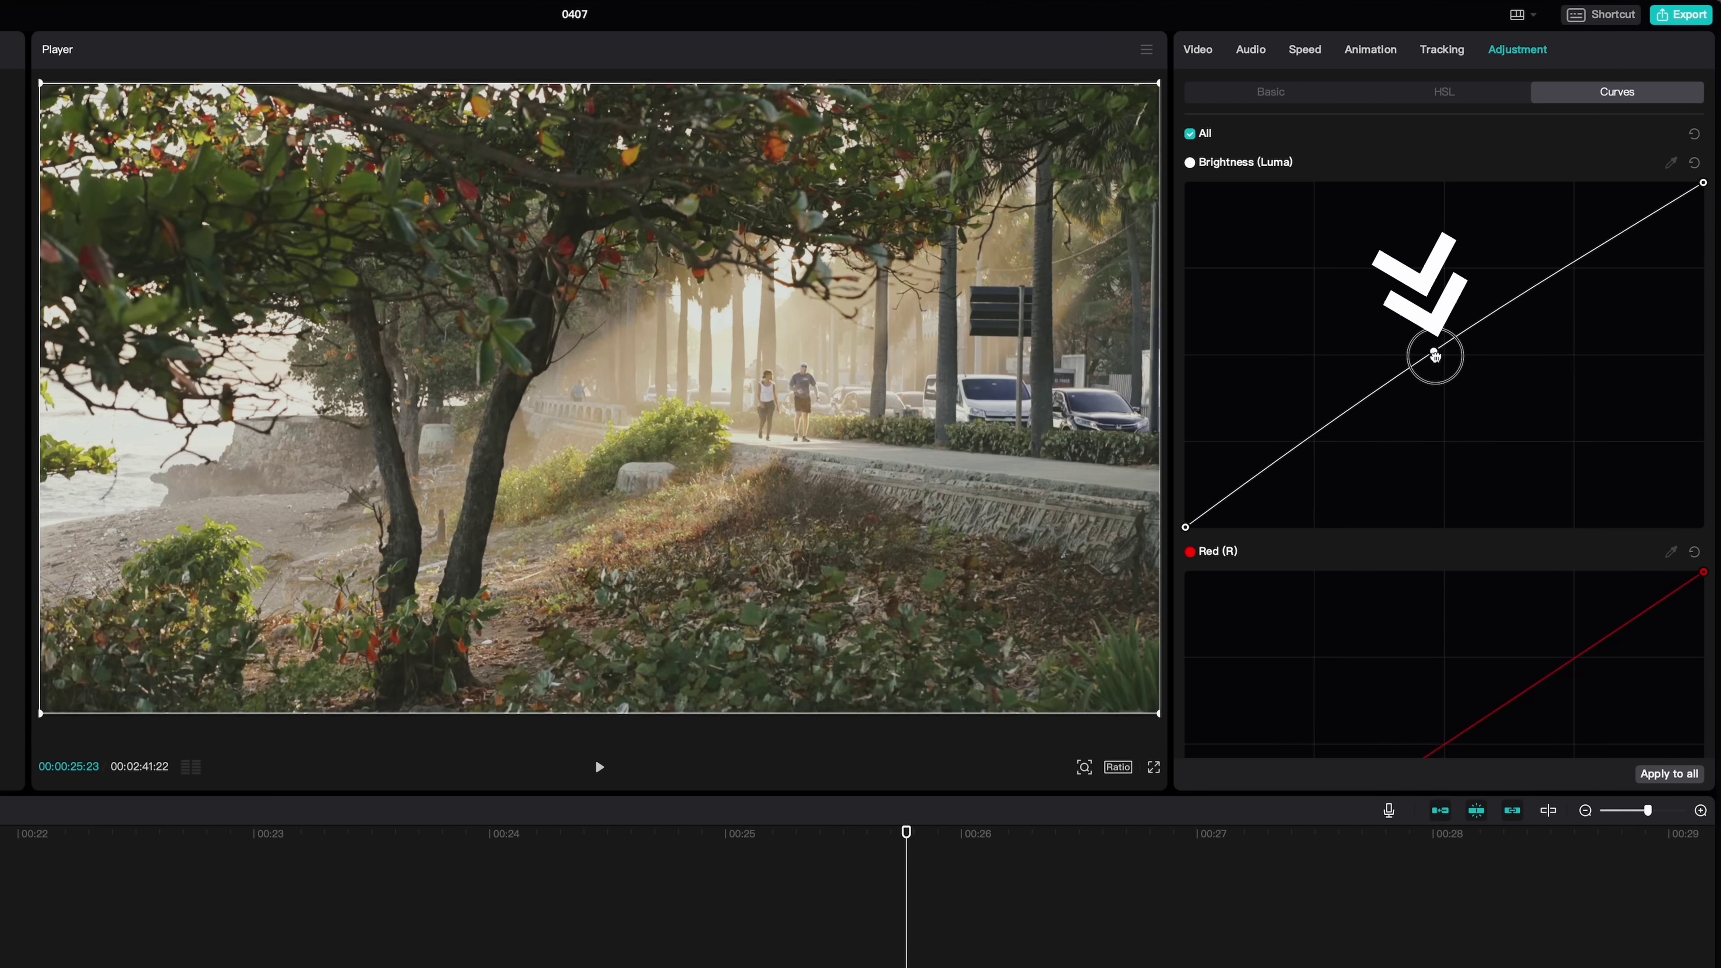
left_click(1622, 242)
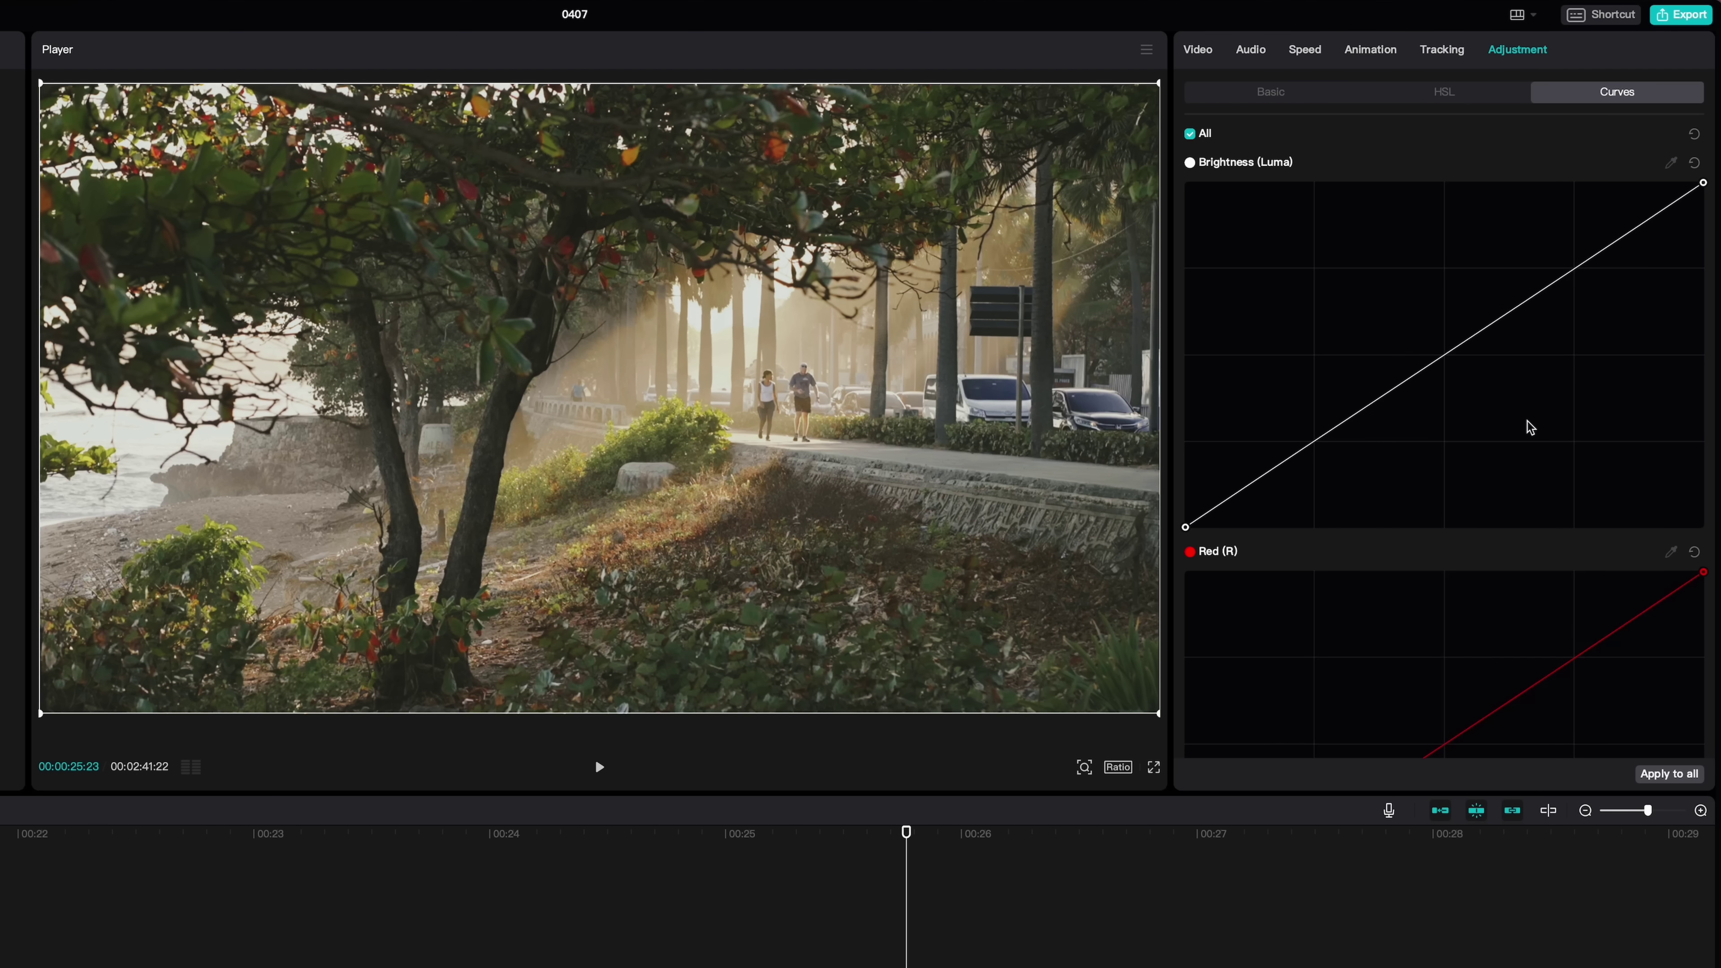
mouse_move(1254, 483)
left_mouse_down()
mouse_move(1270, 508)
mouse_move(1223, 452)
mouse_move(1240, 505)
left_mouse_up()
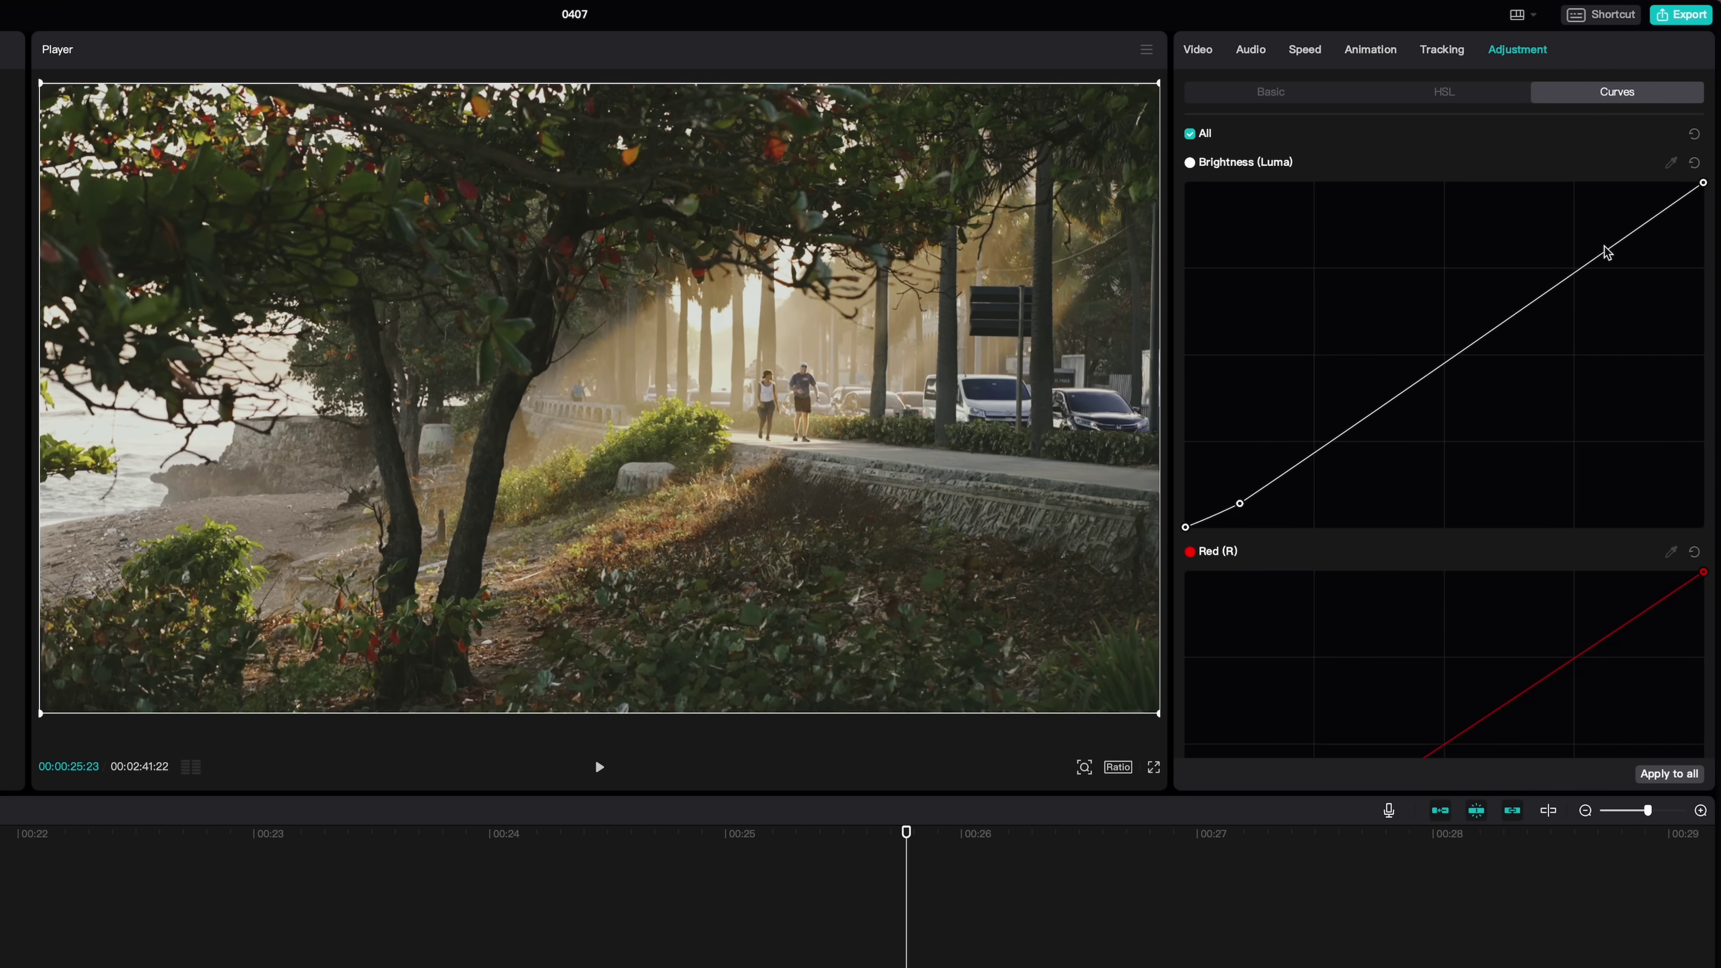
left_click_drag(1608, 252, 1596, 232)
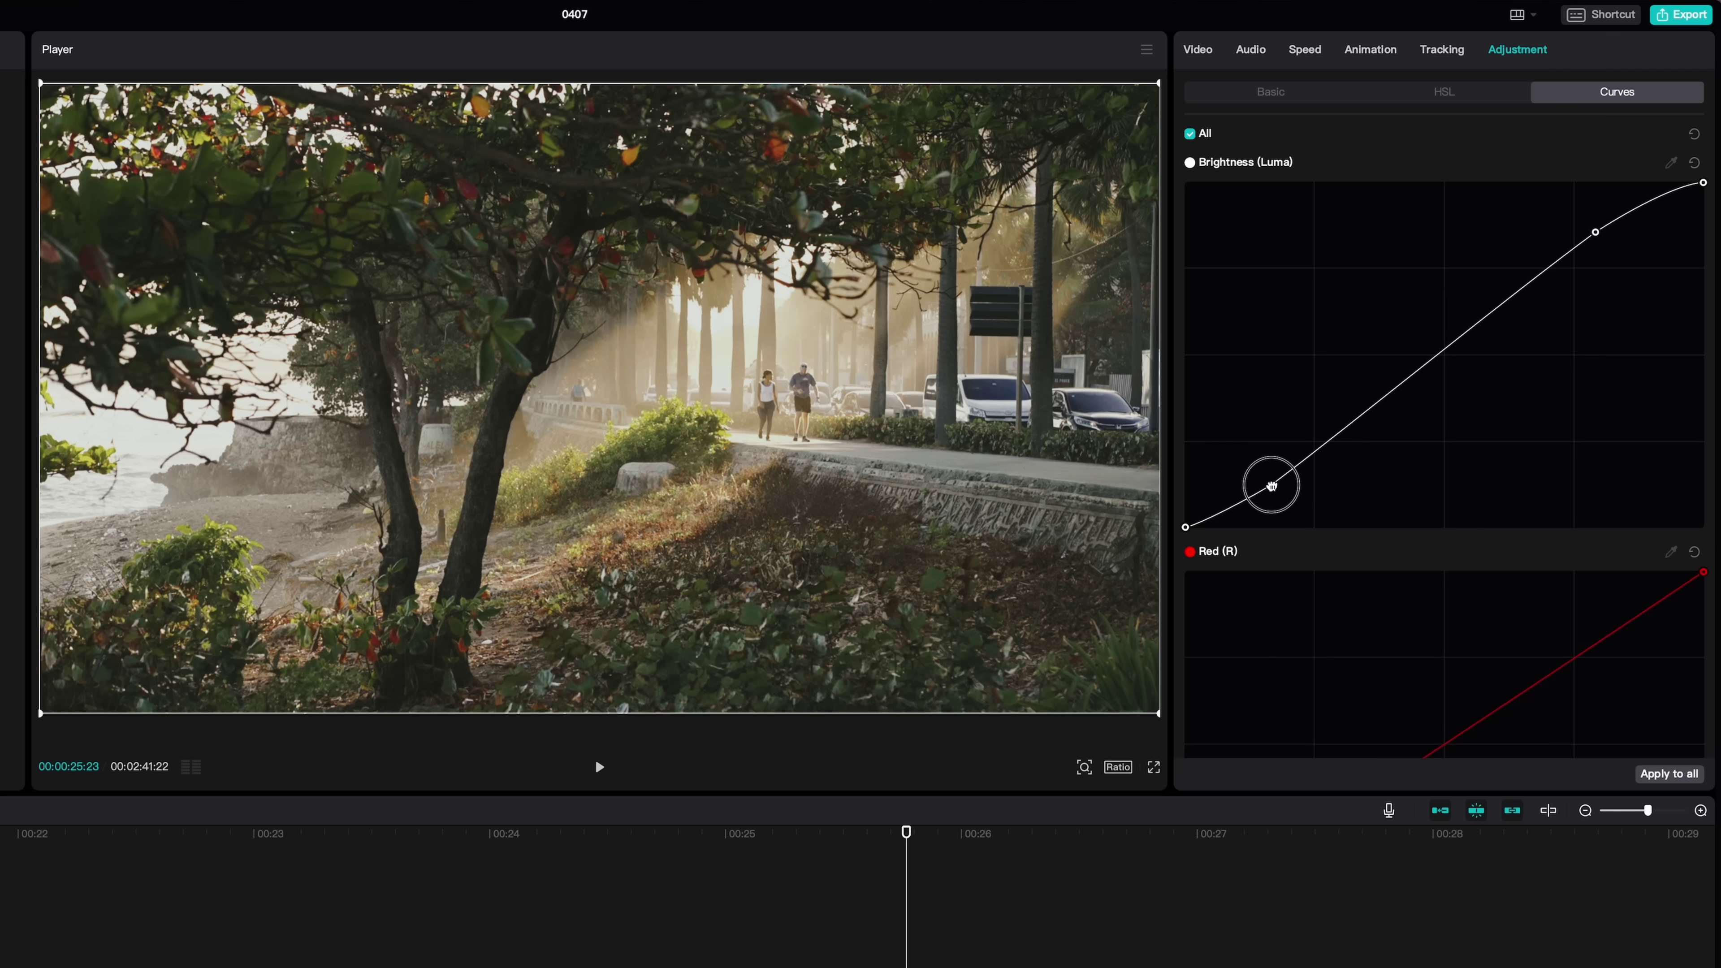
Remove both brightness curve points so the curve returns to a straight diagonal
left_click_drag(1271, 485, 1270, 484)
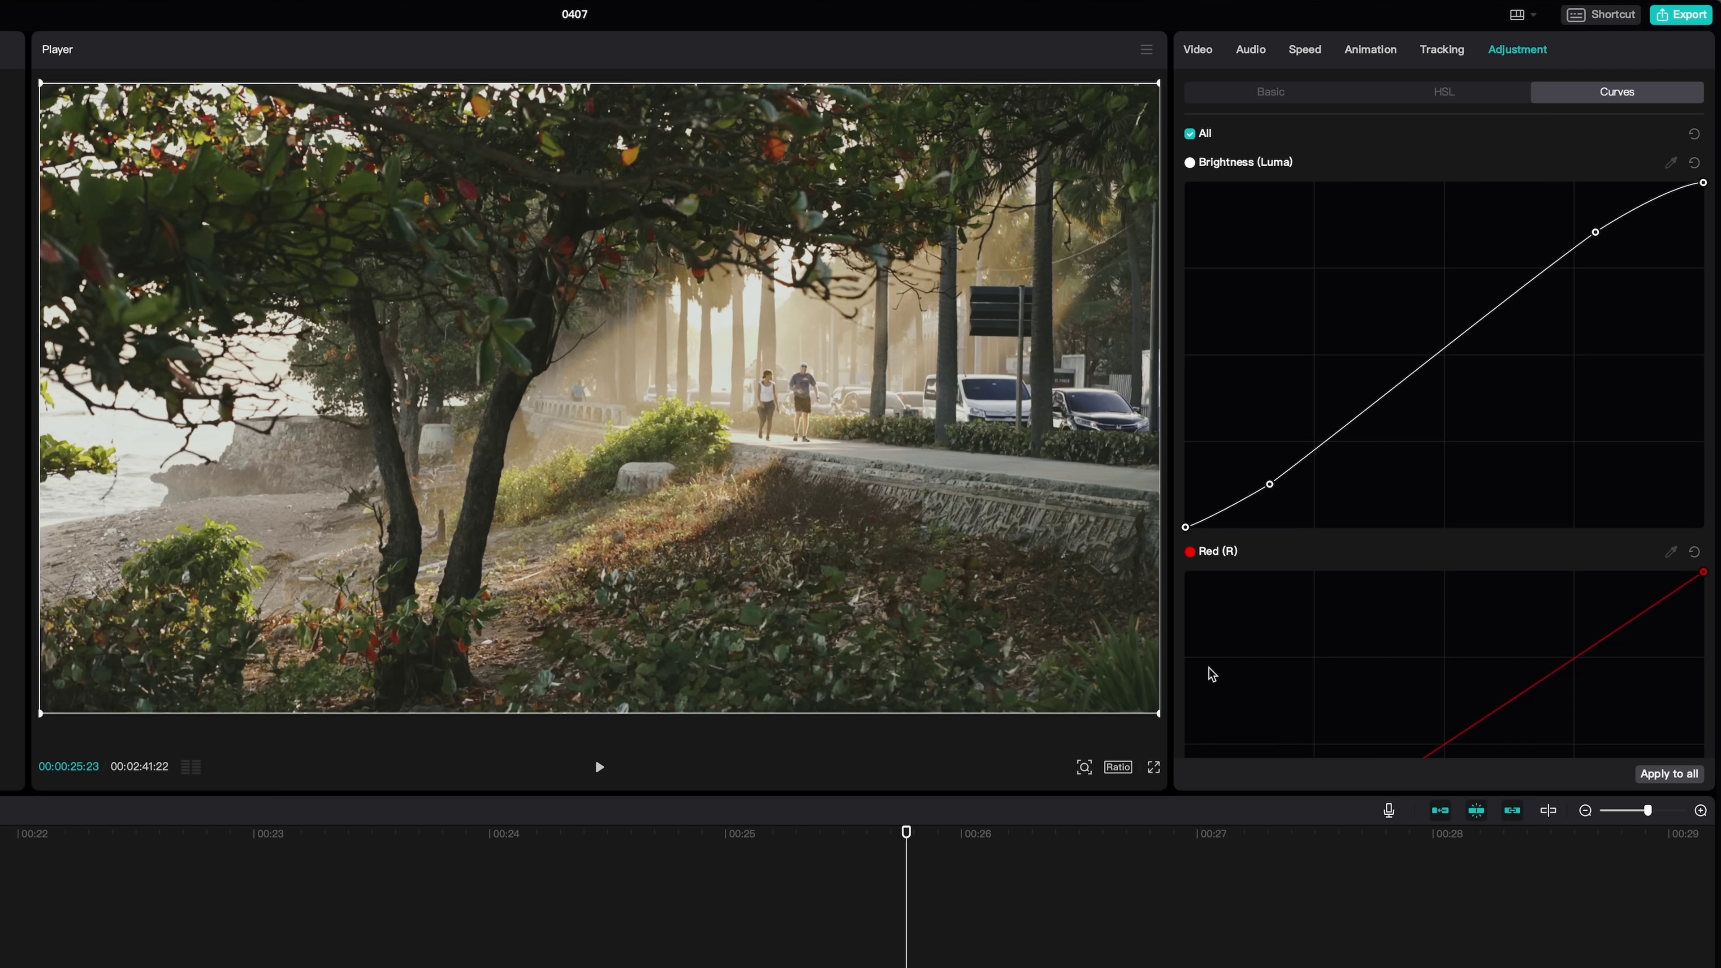
double_click(1269, 484)
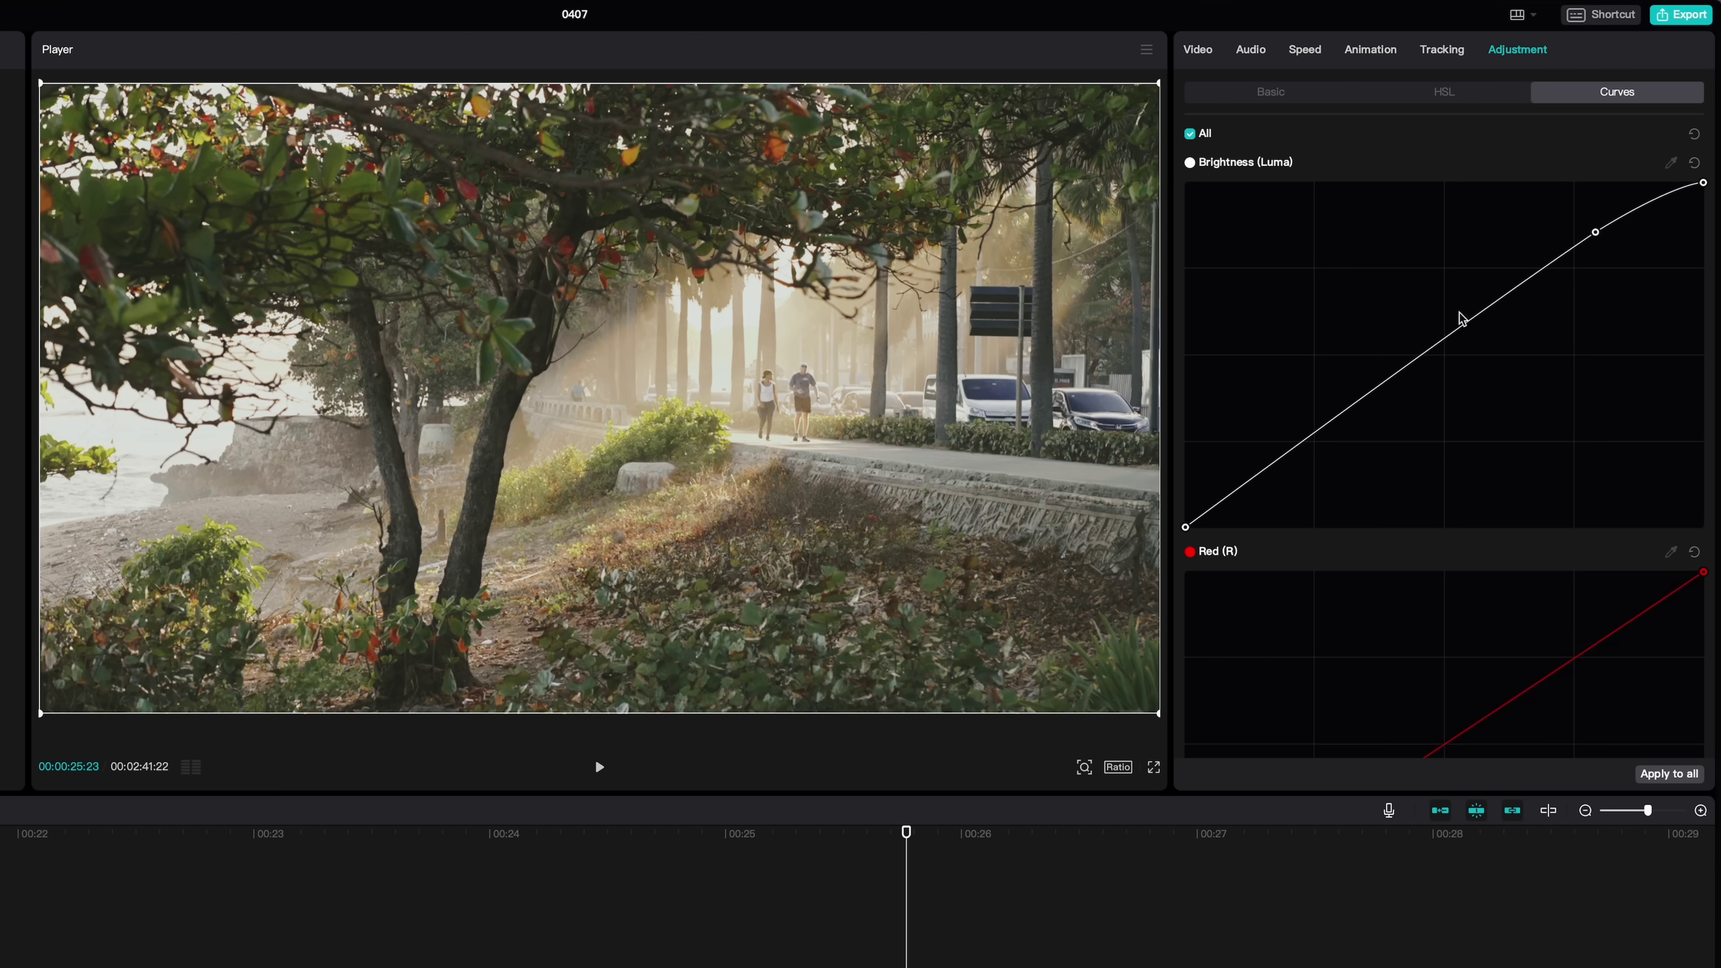
double_click(1597, 232)
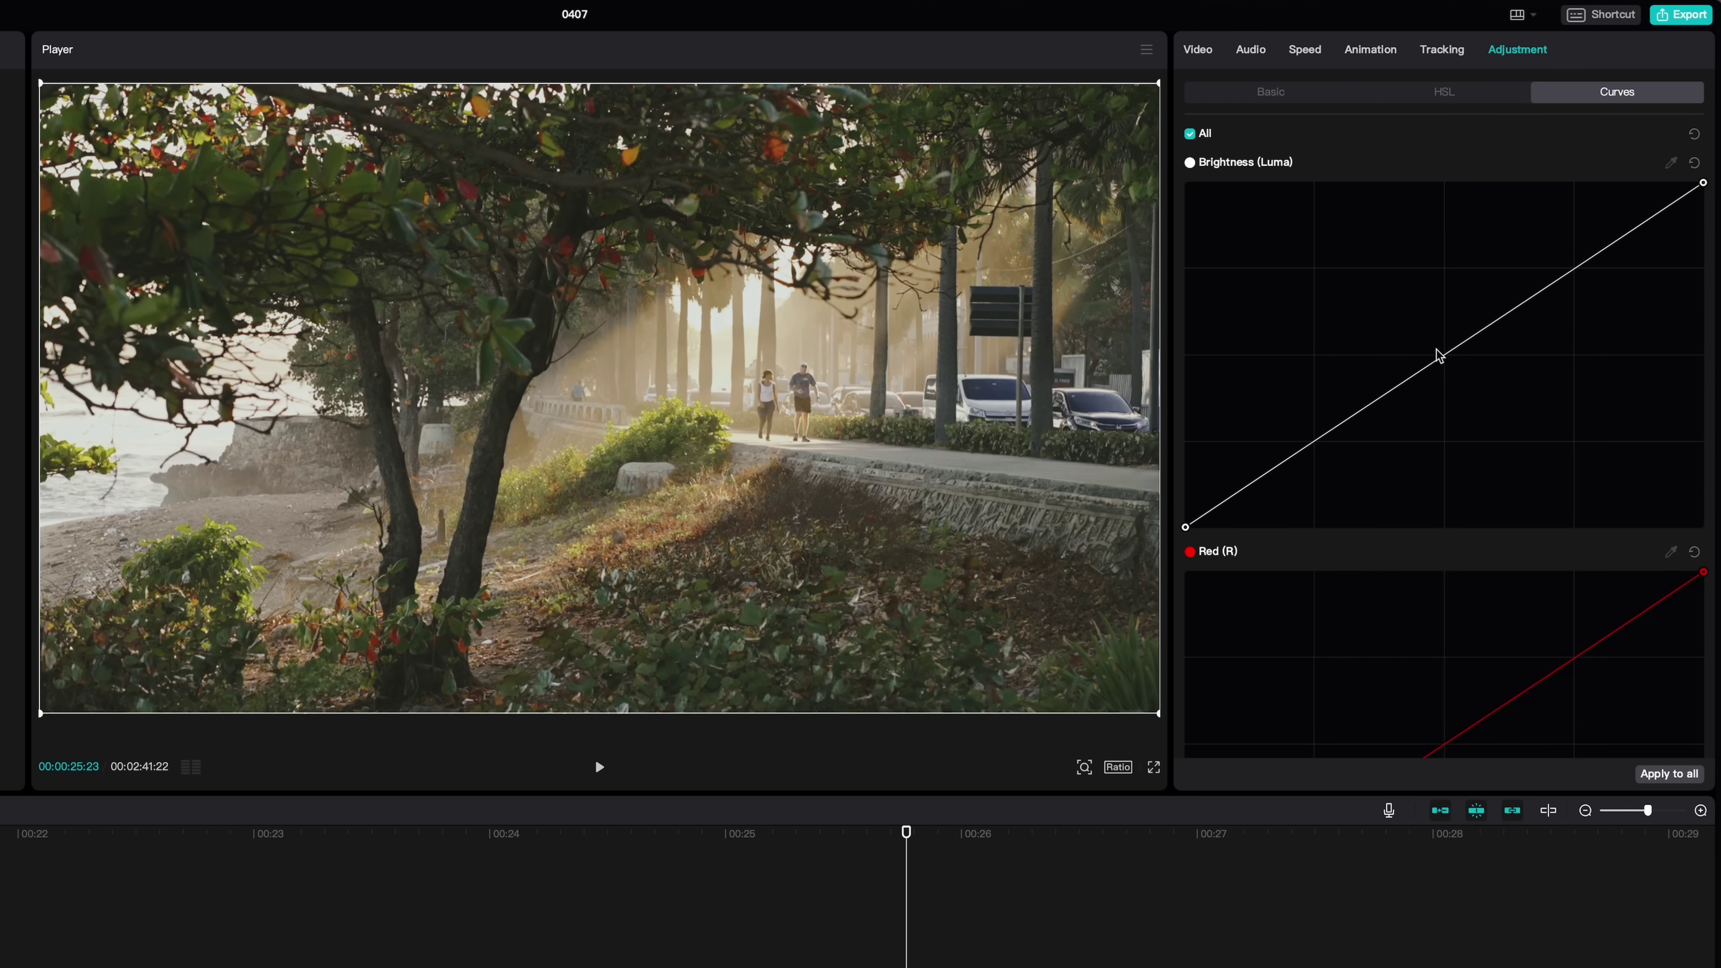
scroll(1308, 585, "down", 5)
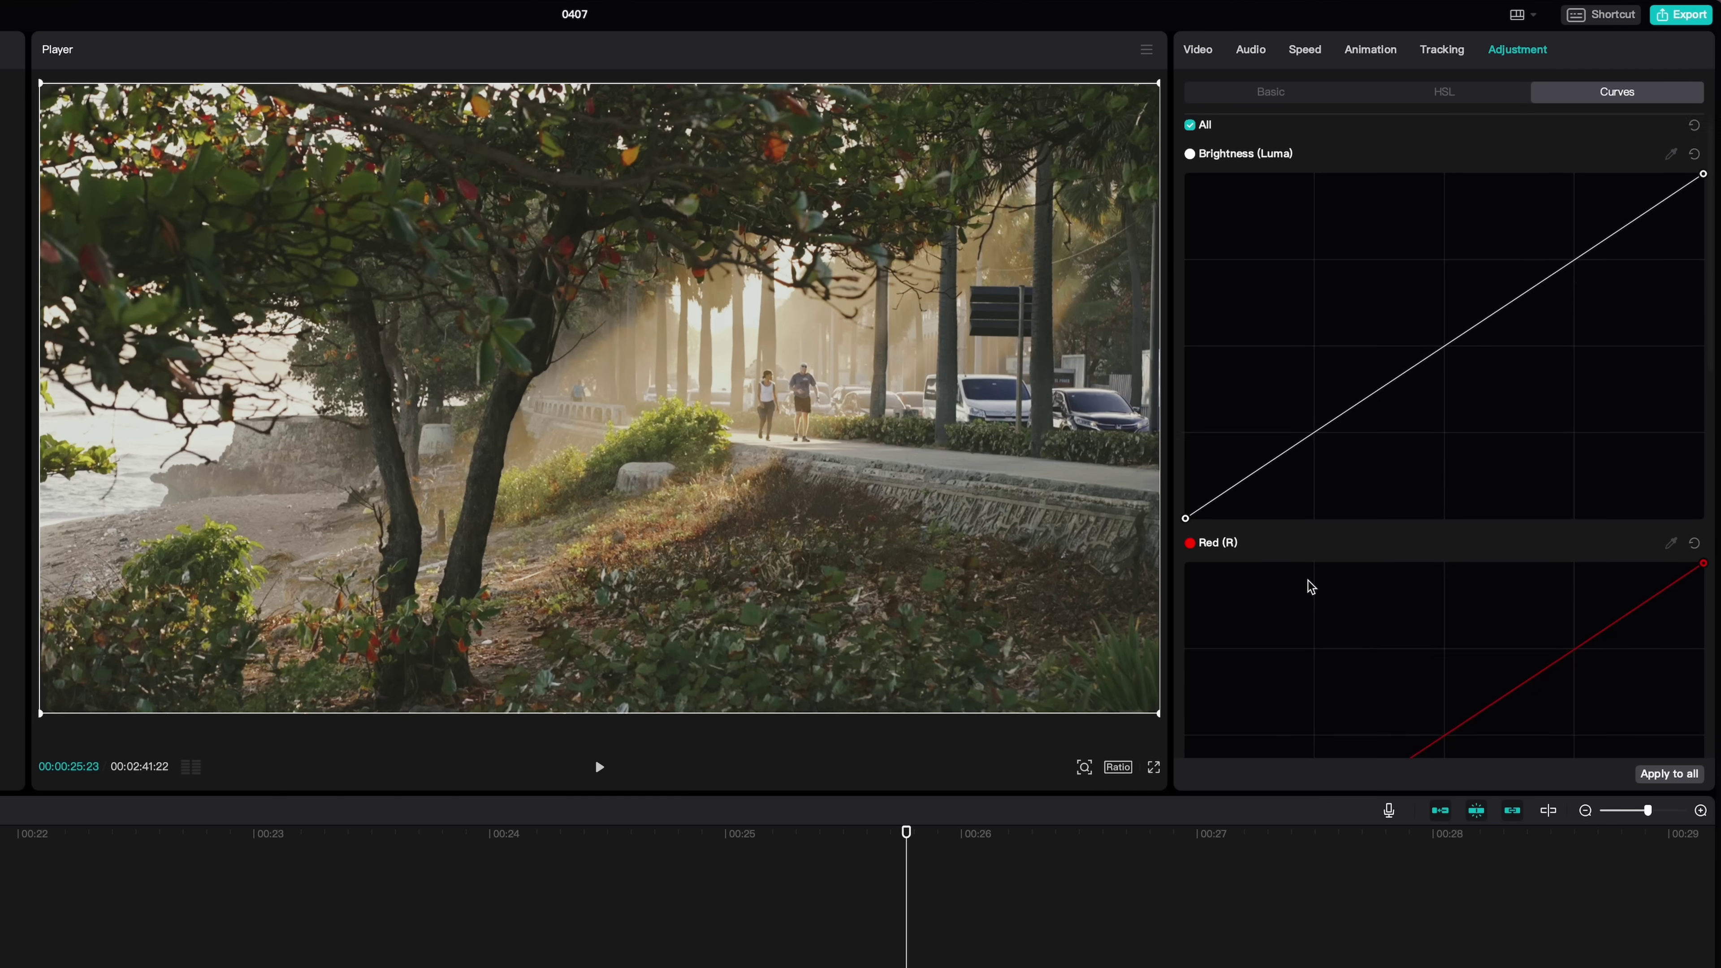
scroll(1310, 586, "down", 2)
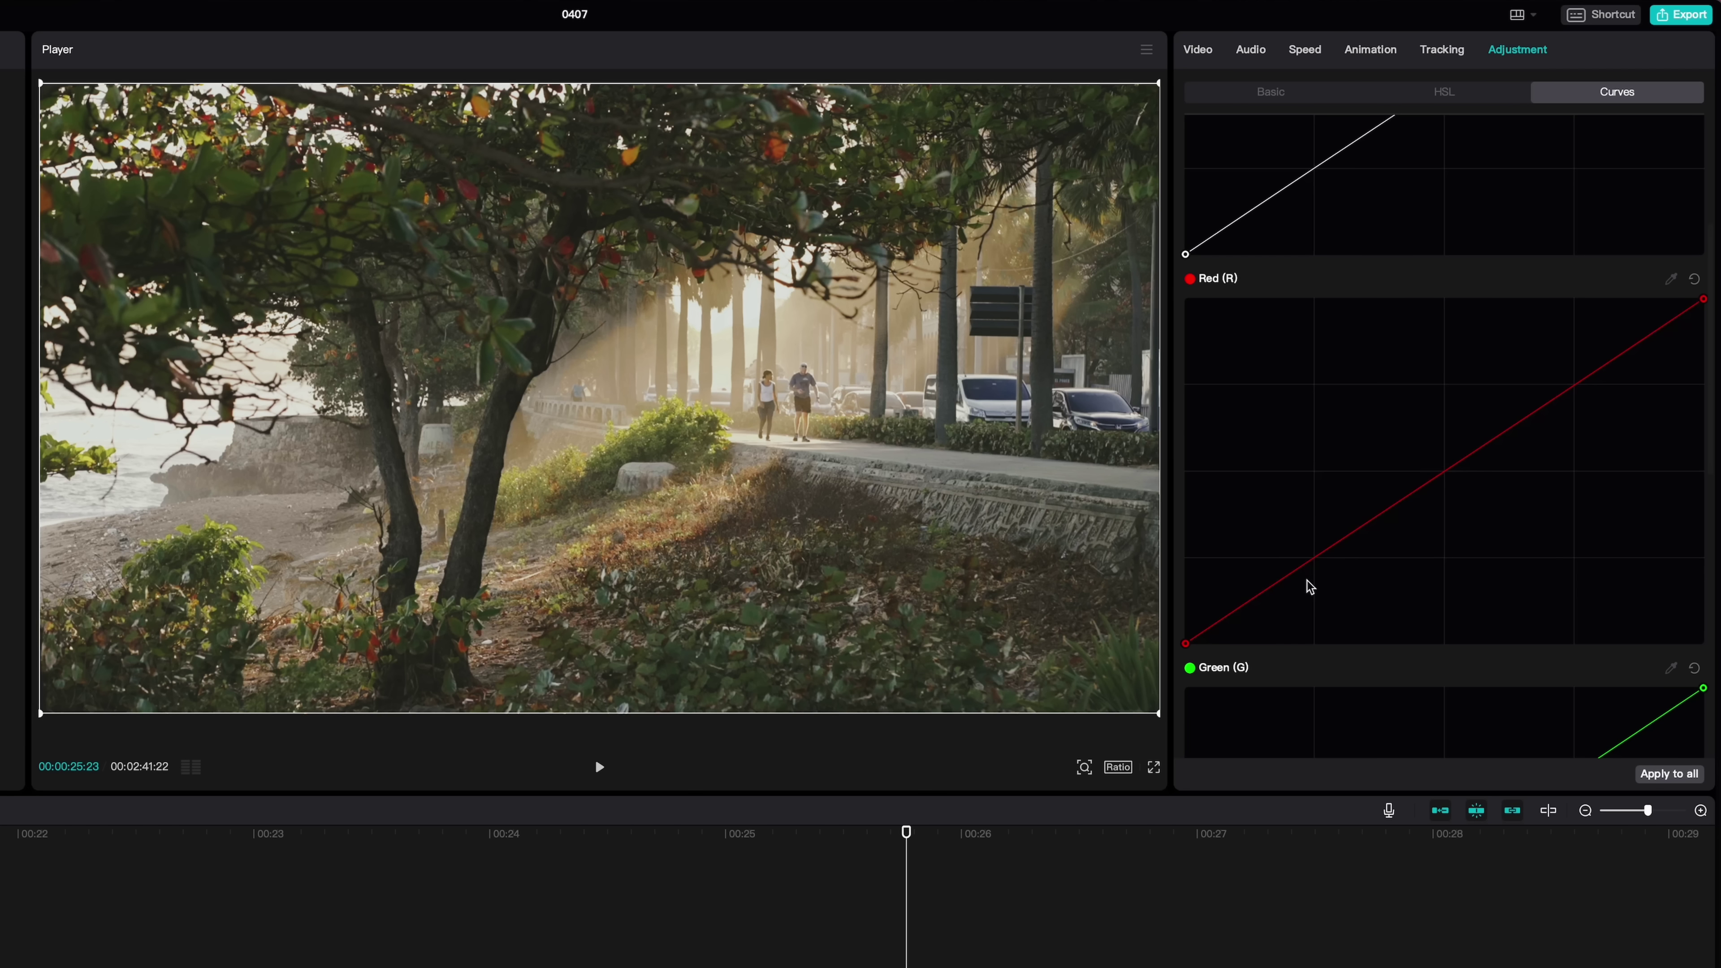
left_click_drag(1272, 585, 1290, 615)
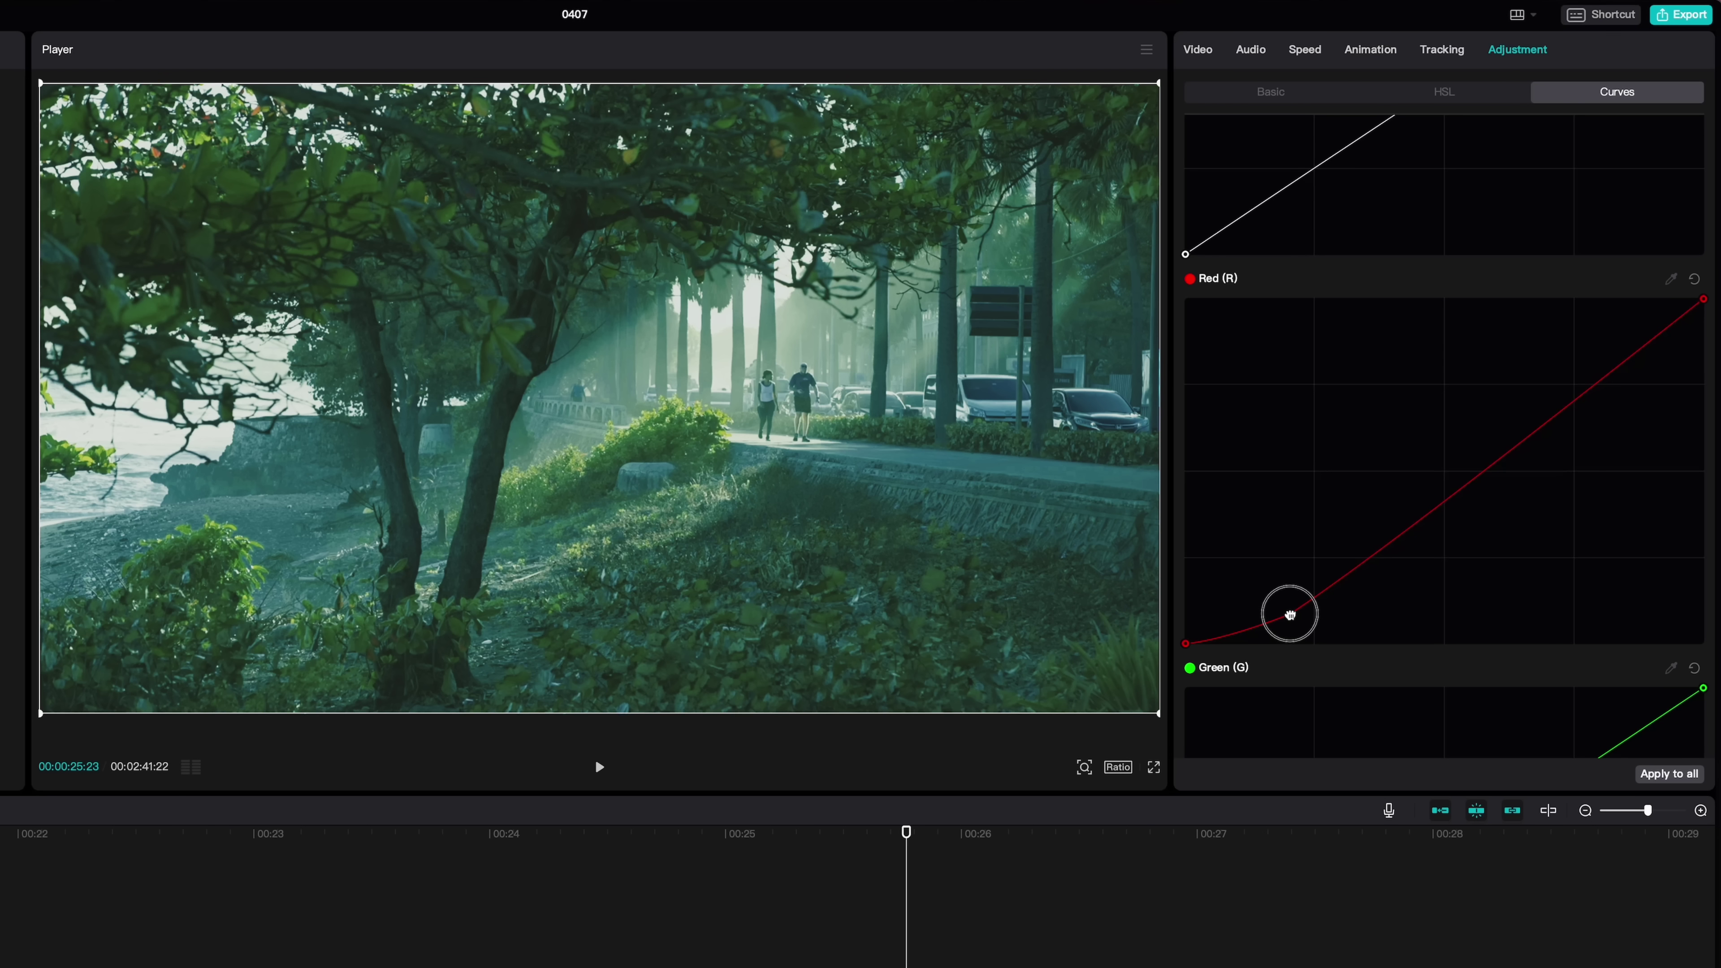
left_click_drag(1290, 614, 1234, 555)
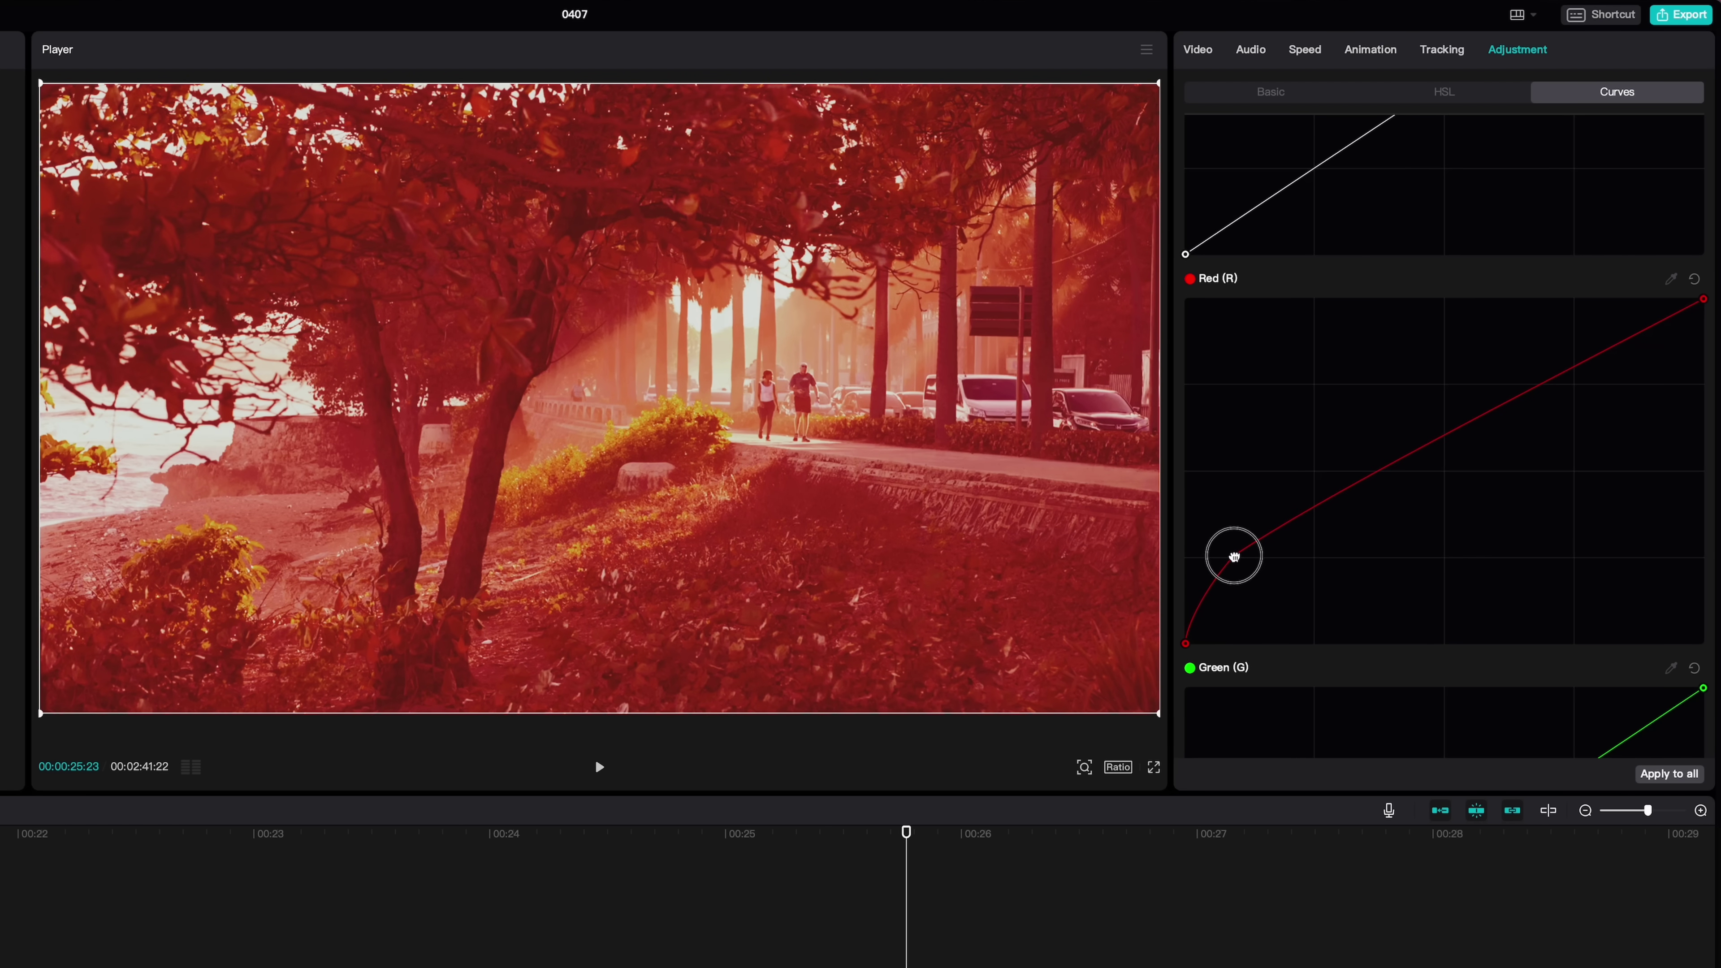
double_click(1237, 561)
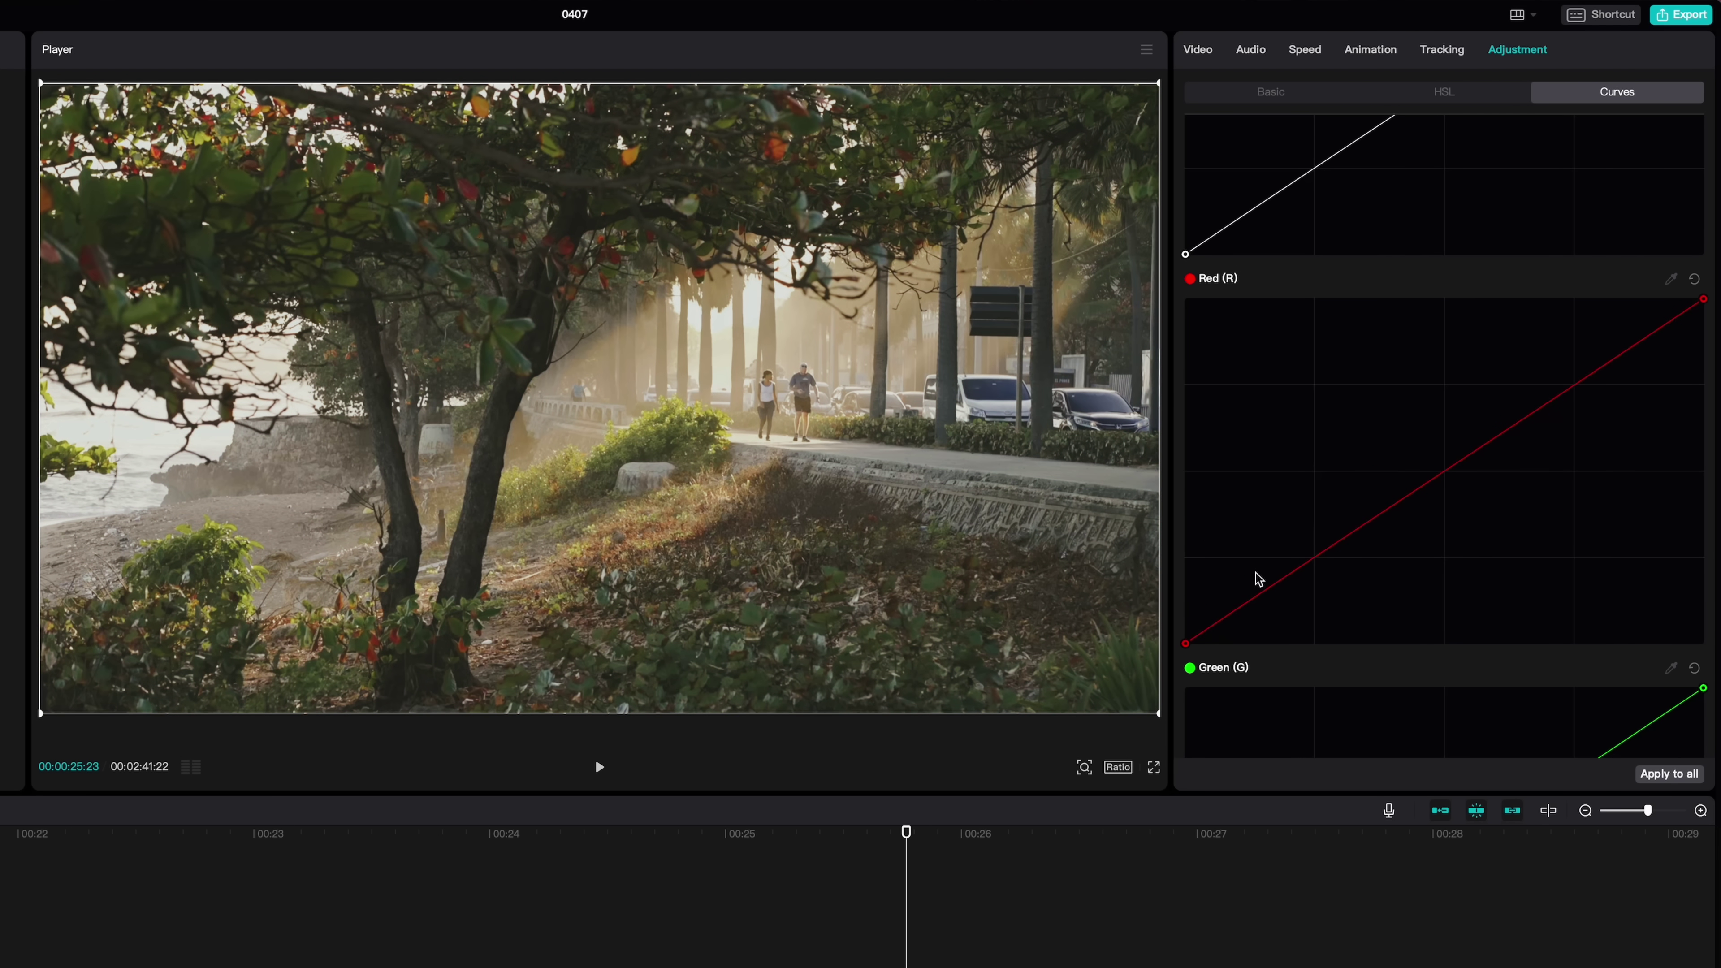
scroll(1318, 646, "down", 10)
scroll(1318, 650, "up", 8)
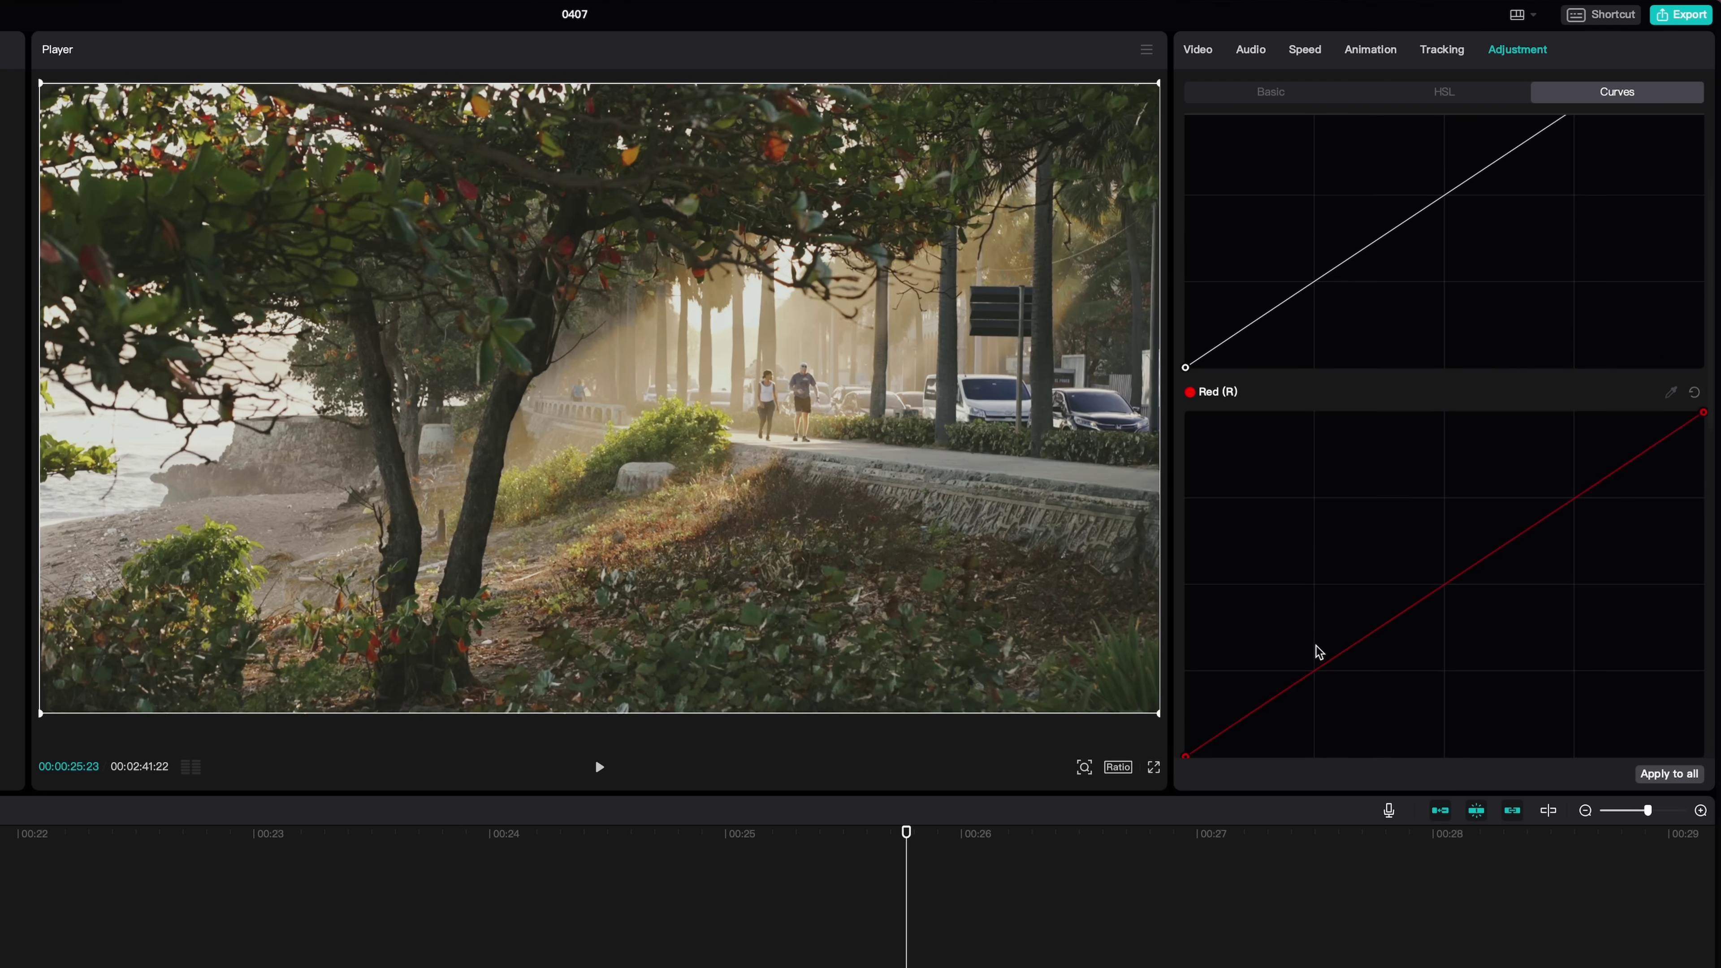
scroll(1406, 646, "down", 8)
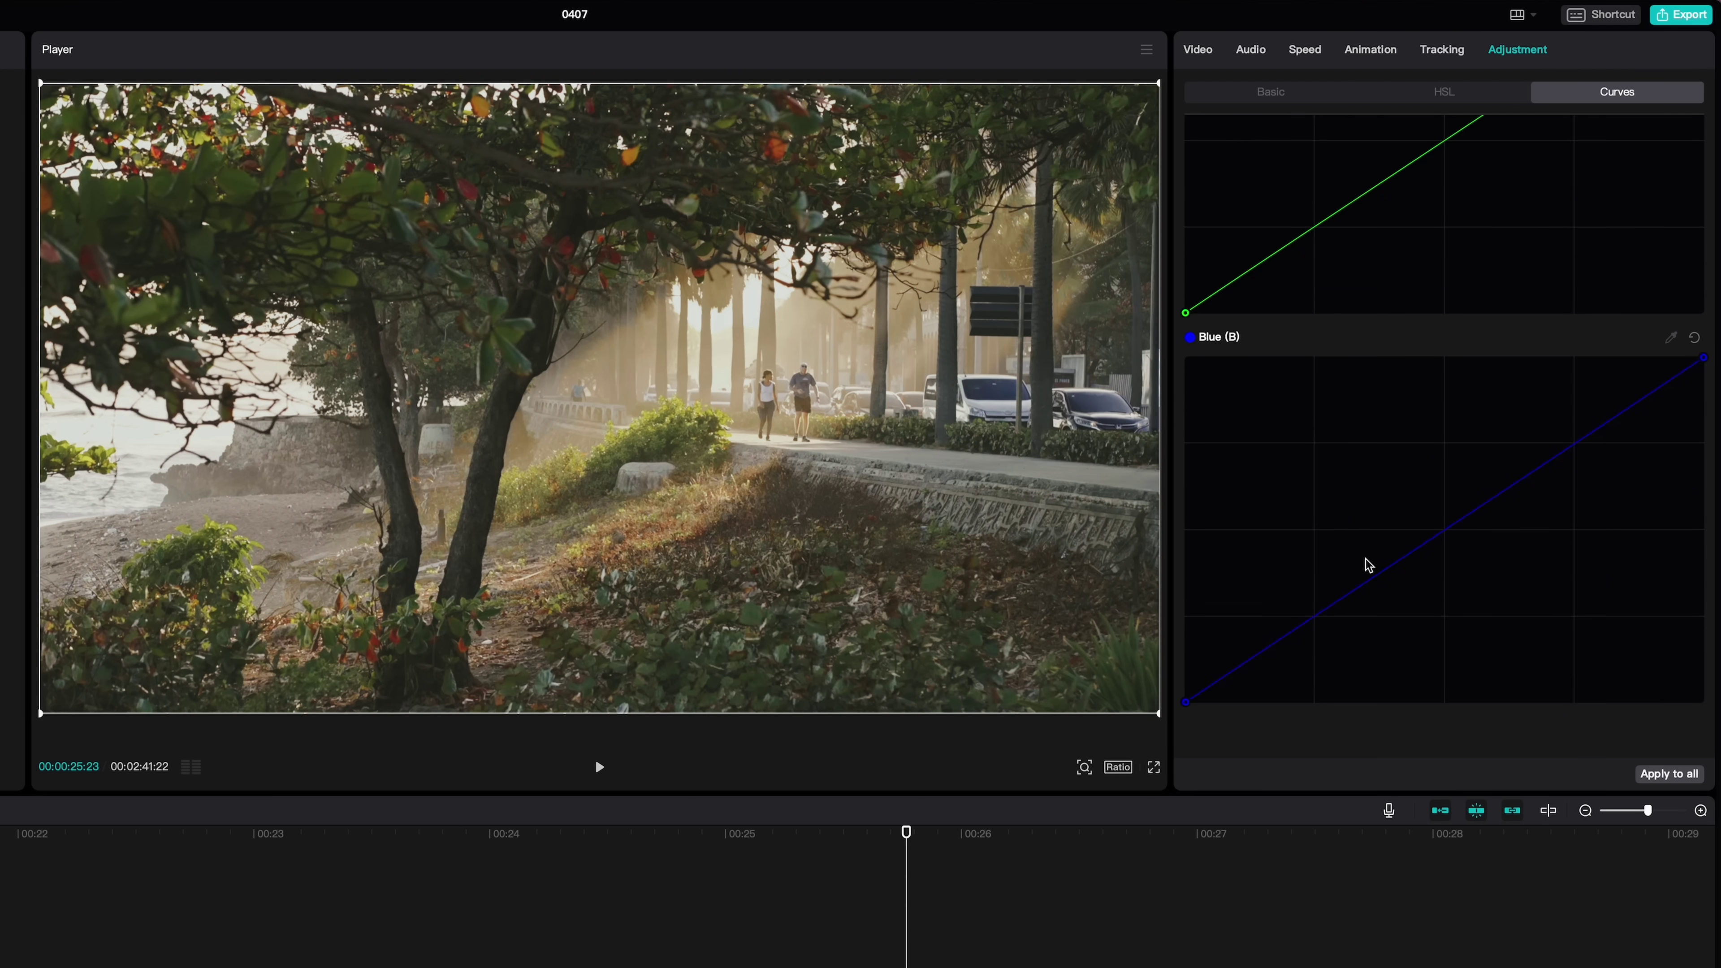
Add control points at the middle, low and upper sections of the blue curve, keeping it straight
left_click(1445, 531)
left_click(1277, 635)
left_click_drag(1274, 632, 1276, 636)
left_click(1572, 441)
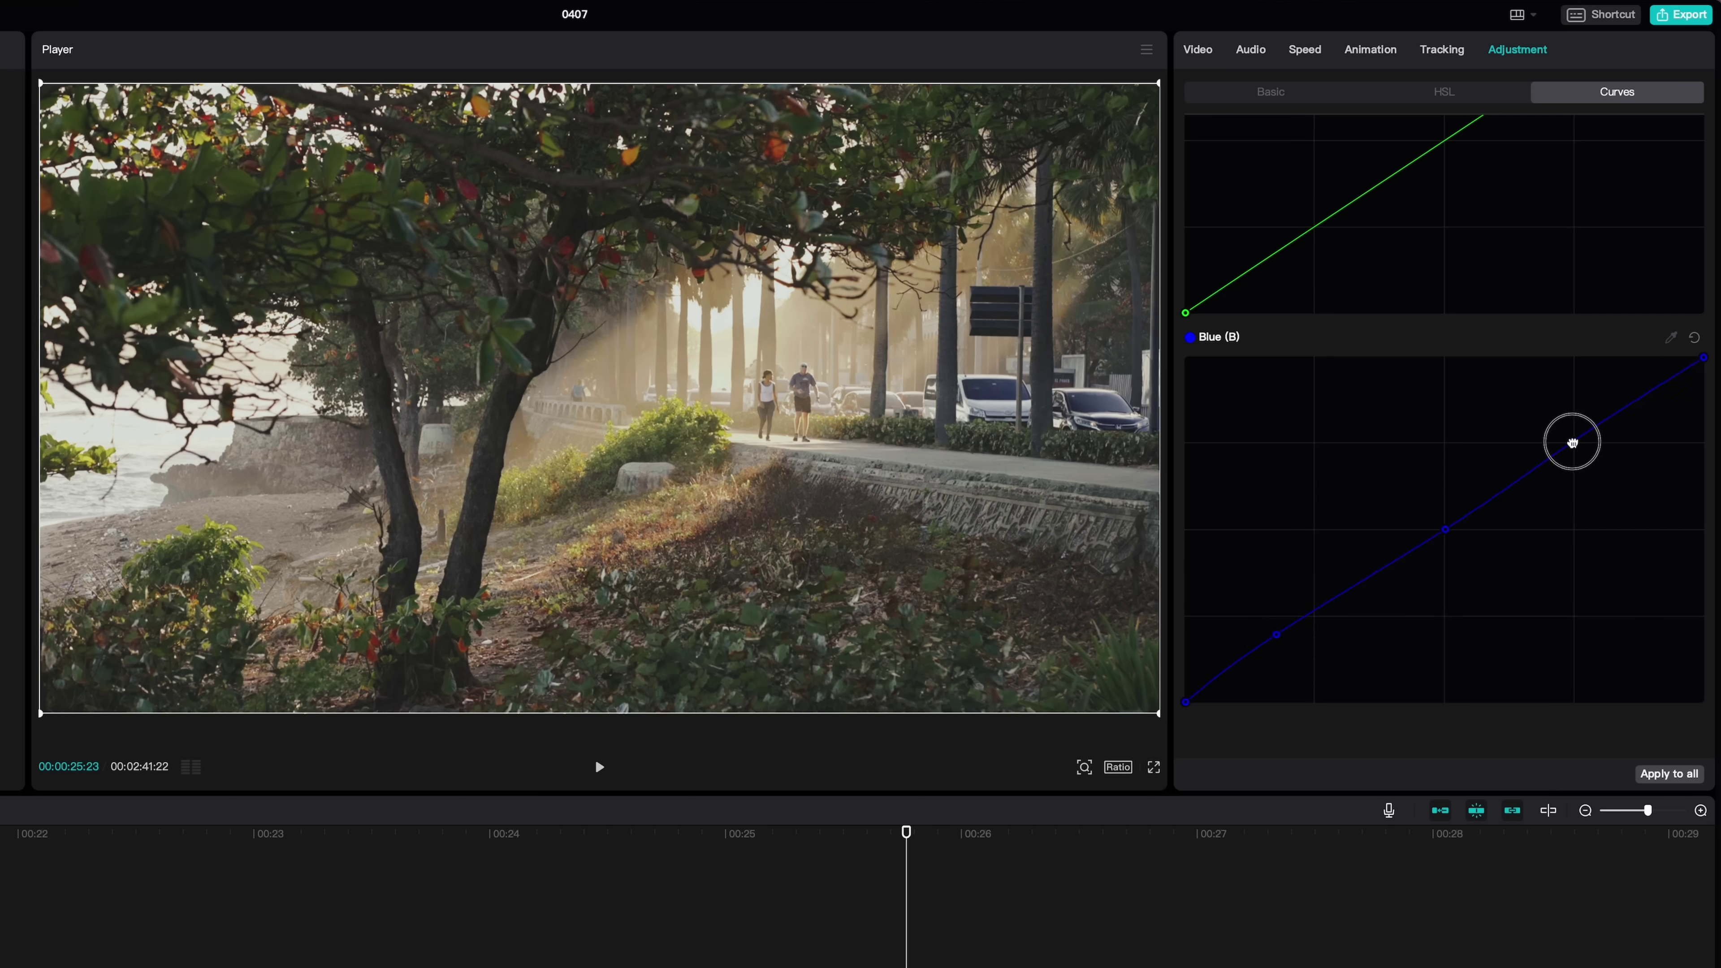